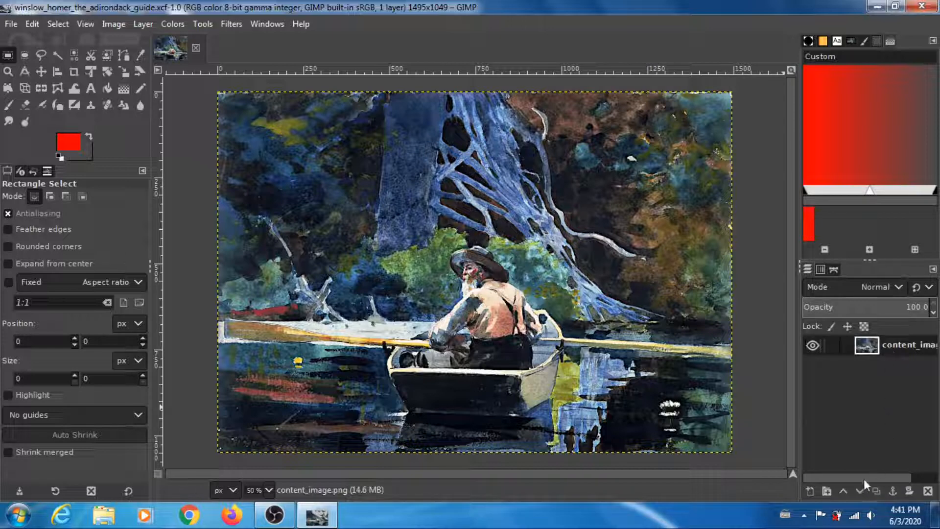
- Add a new transparent layer above content_image.png at the full image size and name it edge_rgba_image.png
drag(864, 477, 895, 455)
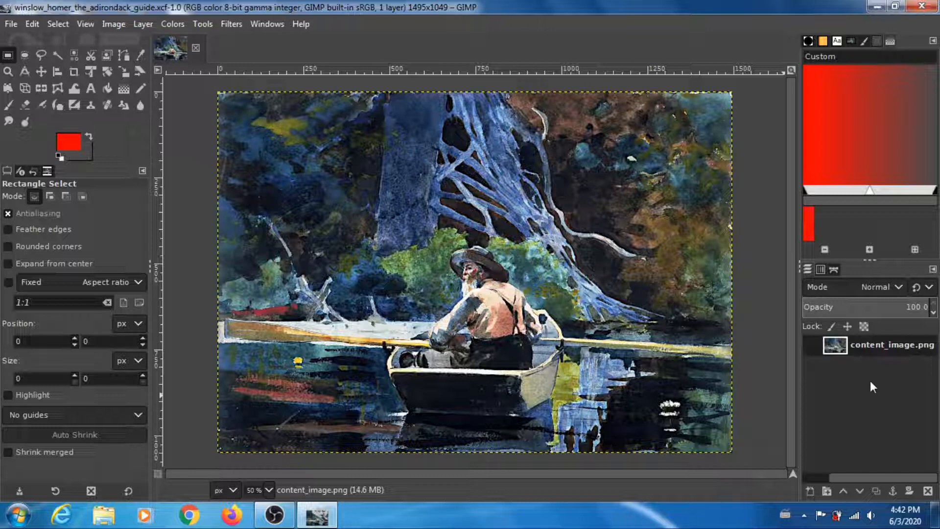
click(810, 492)
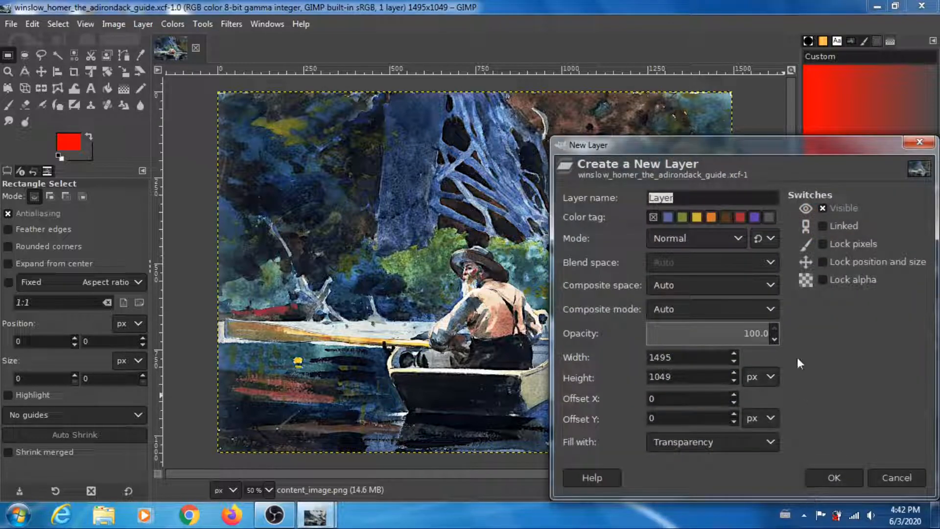
click(837, 478)
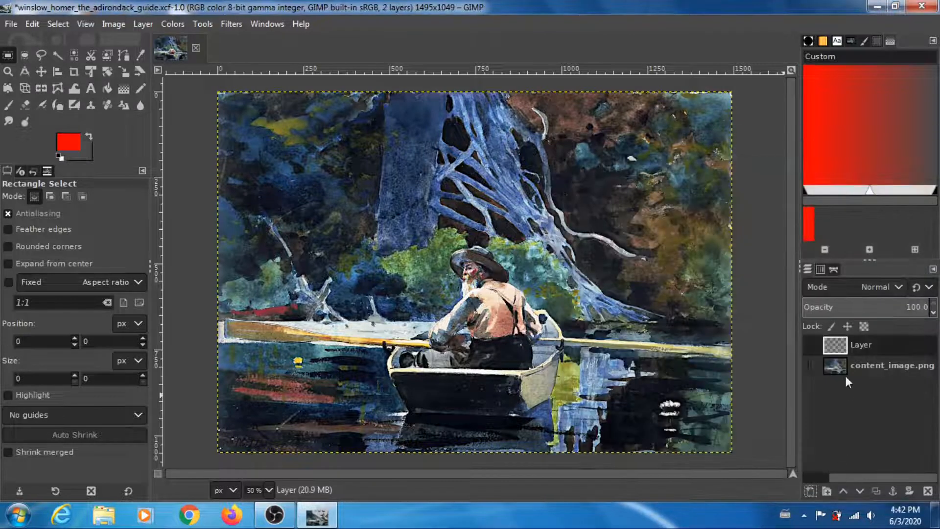
double_click(879, 341)
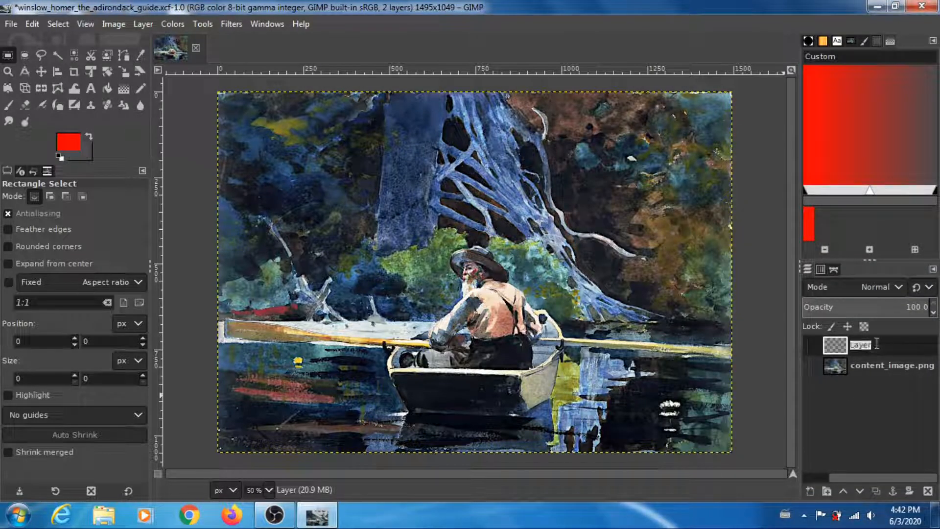
text(edge_rgba_image.p)
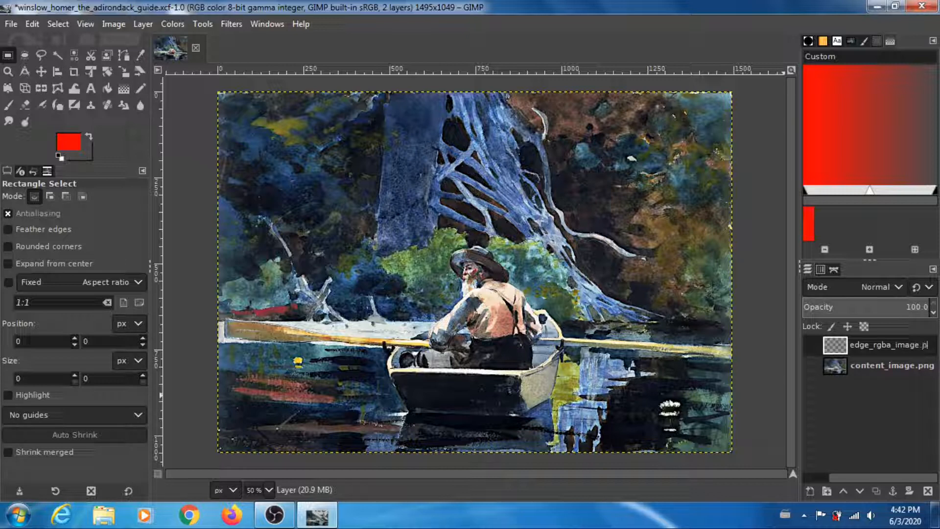
text(ng)
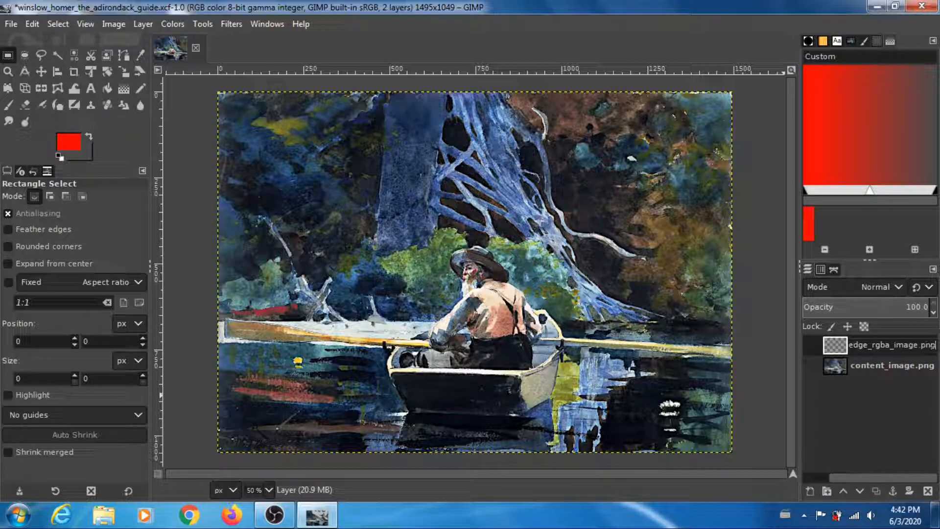
key(Return)
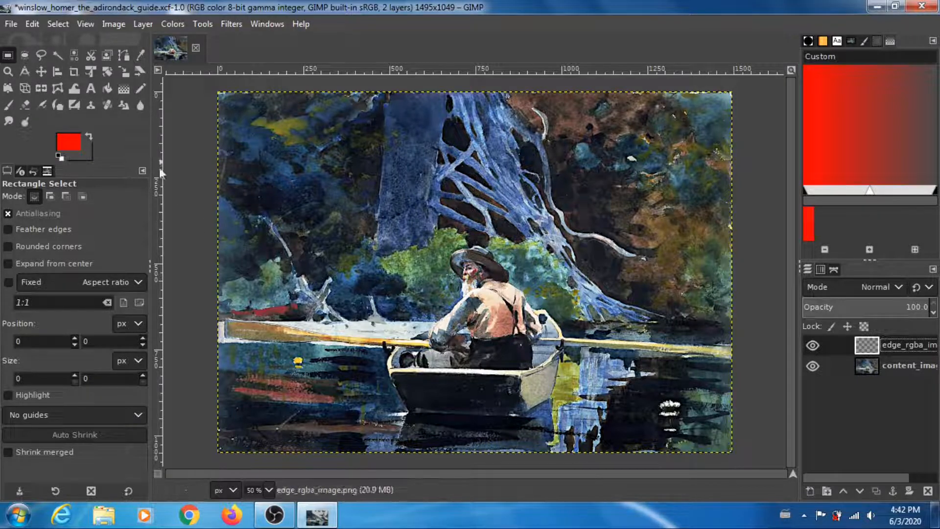
- Choose the Pencil tool and reduce its brush size to 1
click(140, 89)
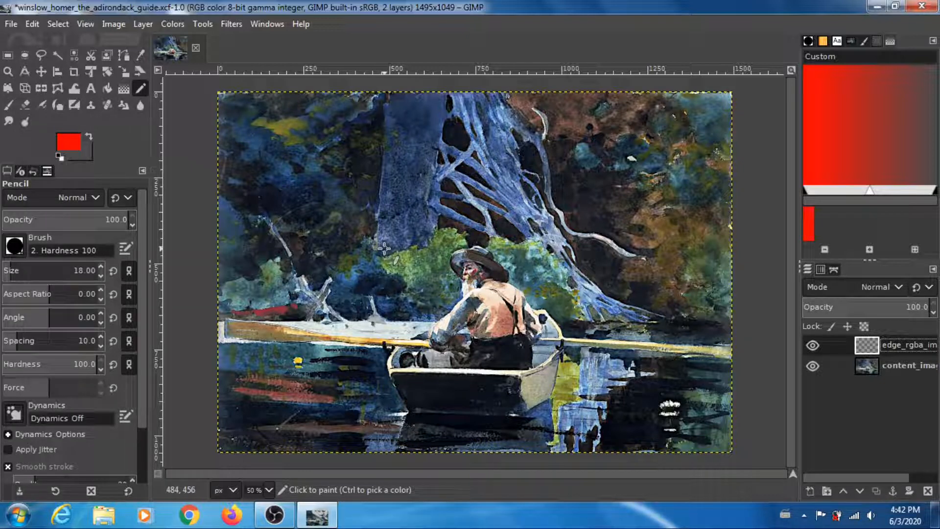
key(bracketleft)
key(bracketleft)
key(bracketleft)
key(bracketleft)
key(bracketleft)
key(bracketleft)
key(bracketleft)
key(bracketleft)
key(bracketleft)
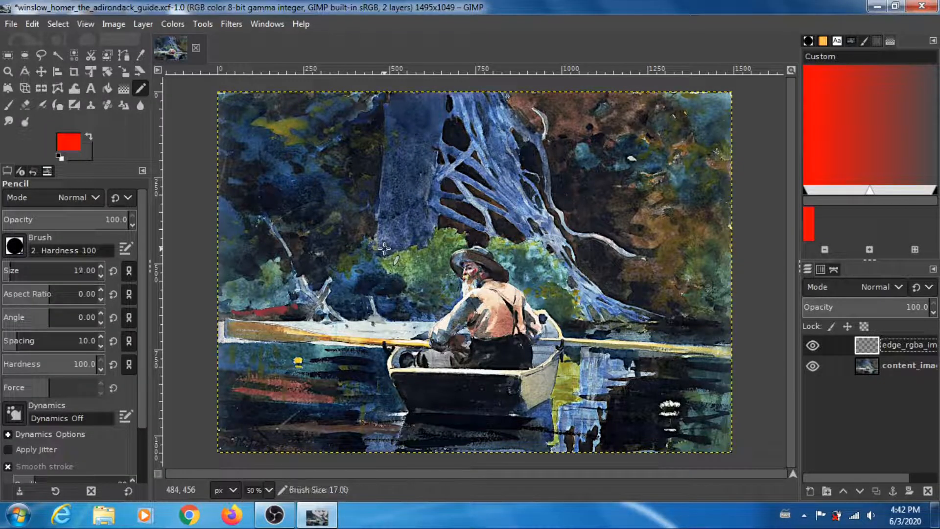
key(bracketleft)
key(bracketleft)
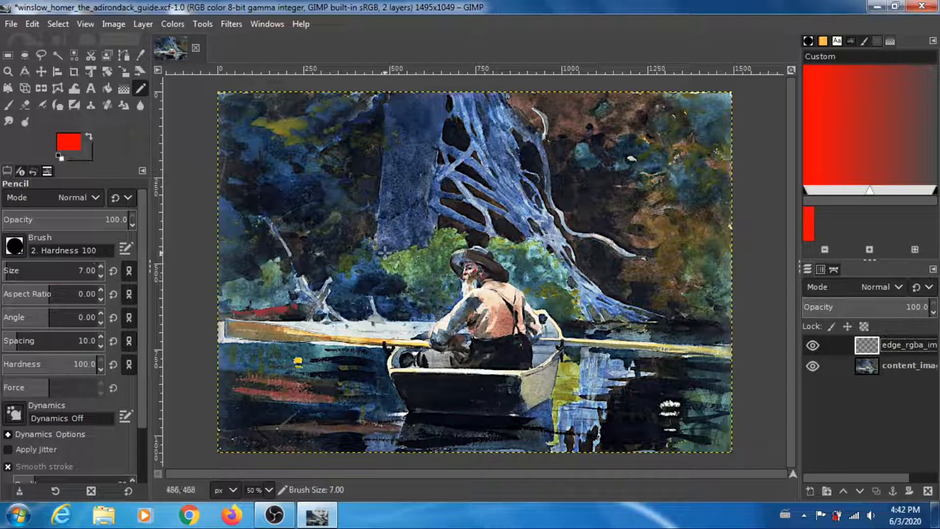
key(bracketleft)
key(bracketleft)
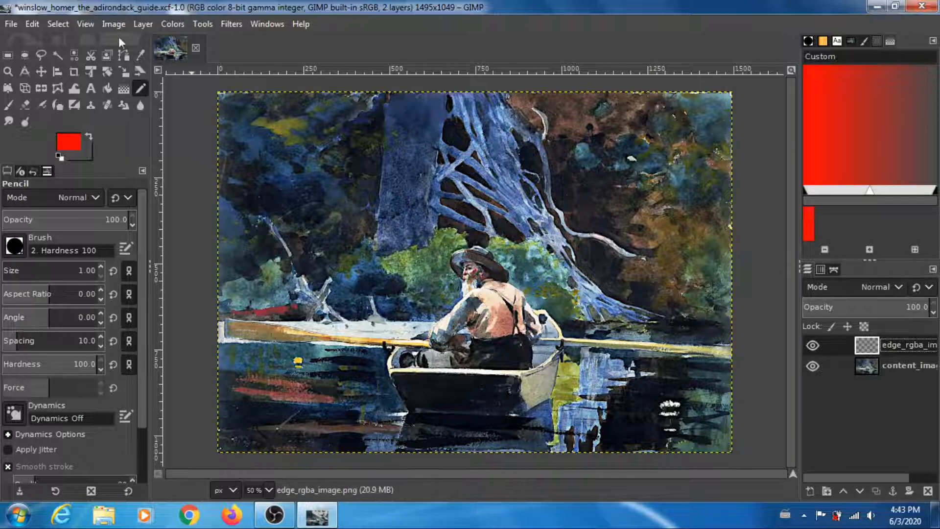
- Trace the boat's left end with connected straight red pencil lines, from the waterline corner up towards the oarlock
click(85, 24)
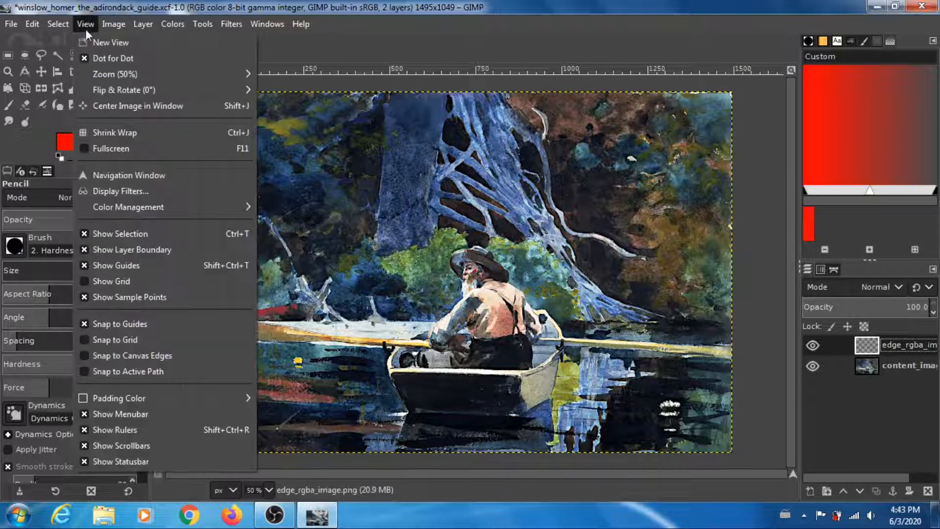
mouse_move(119, 73)
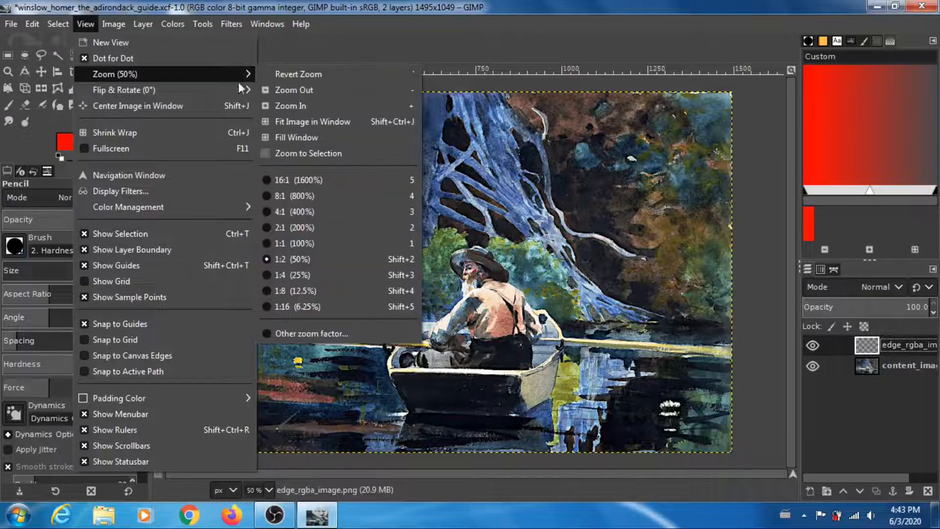
click(302, 242)
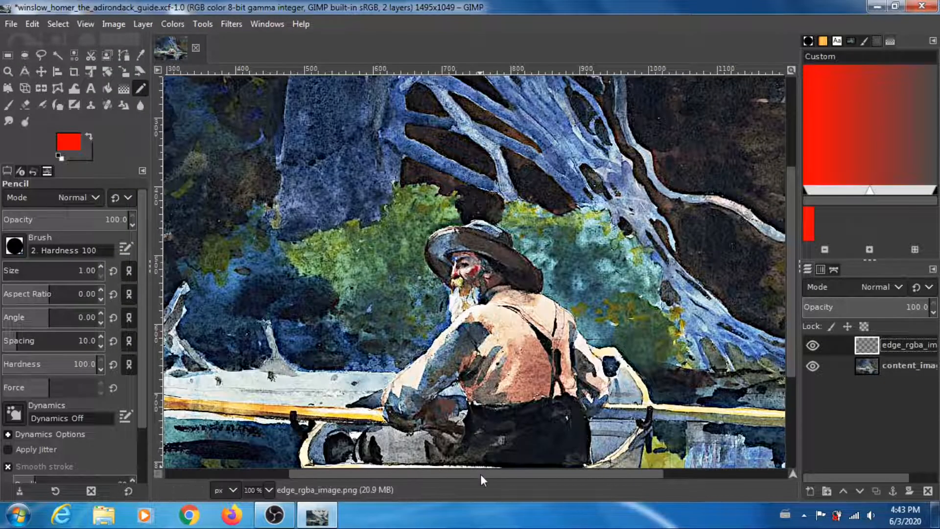
drag(480, 474, 355, 489)
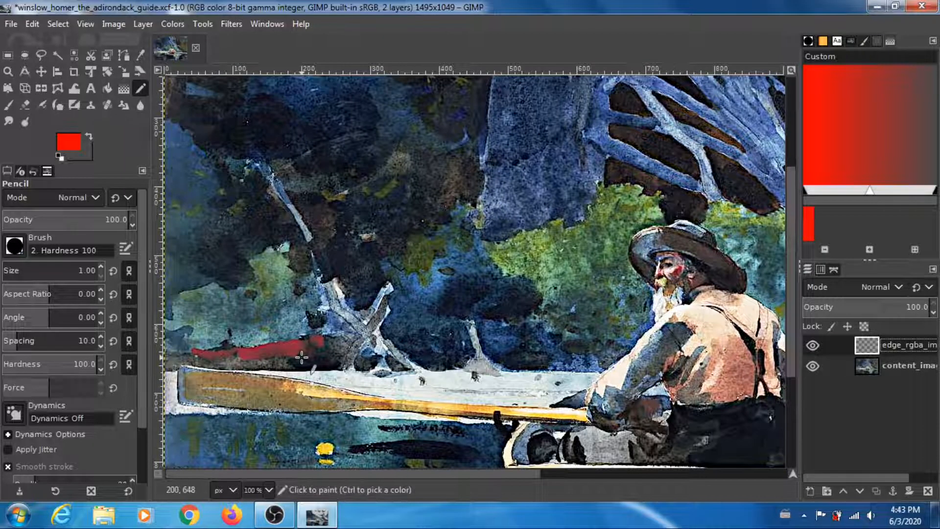
drag(790, 208, 789, 274)
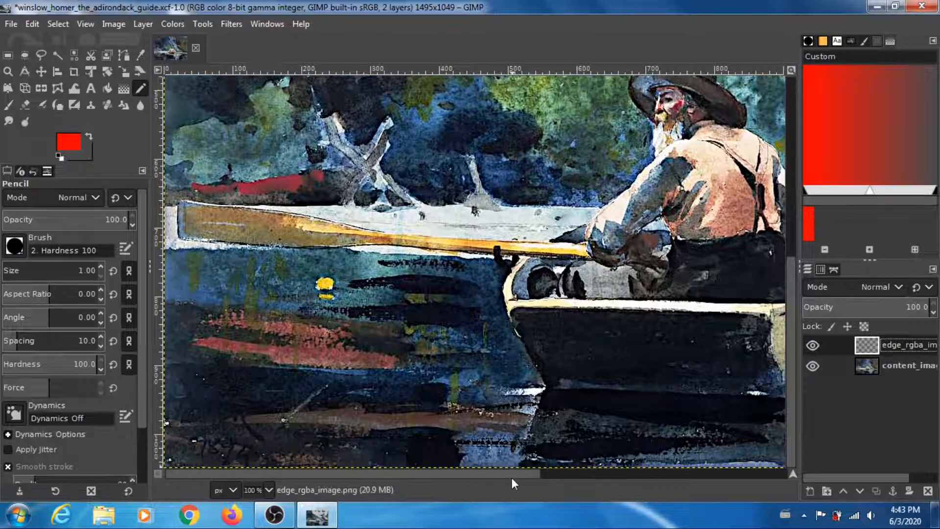
drag(512, 478, 562, 474)
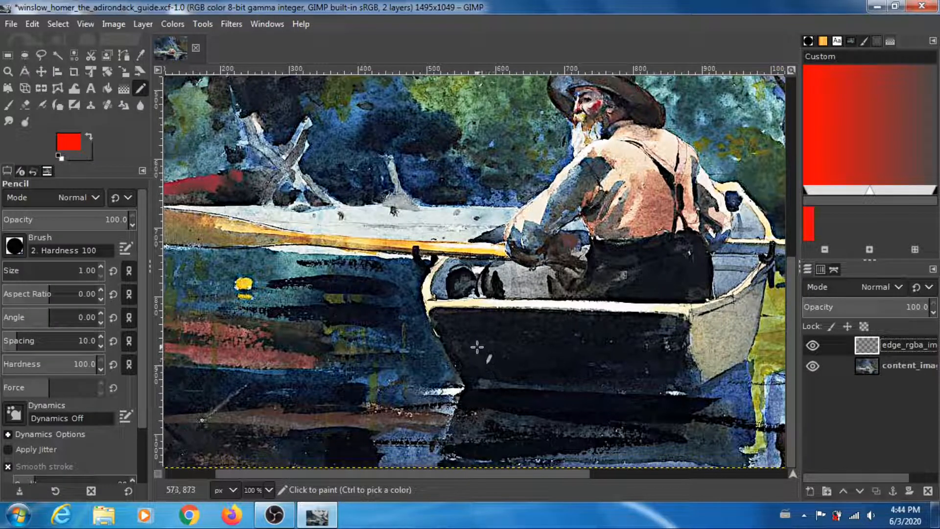
click(466, 387)
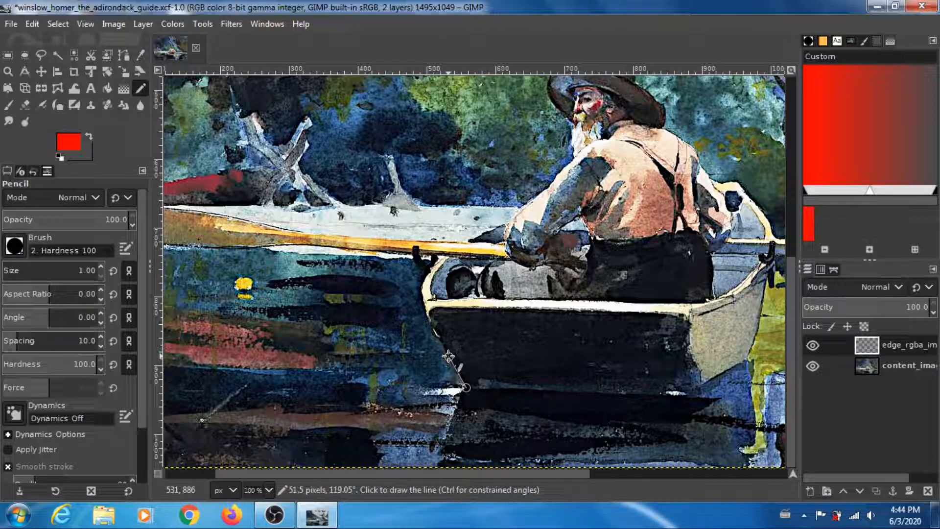
shift+click(449, 356)
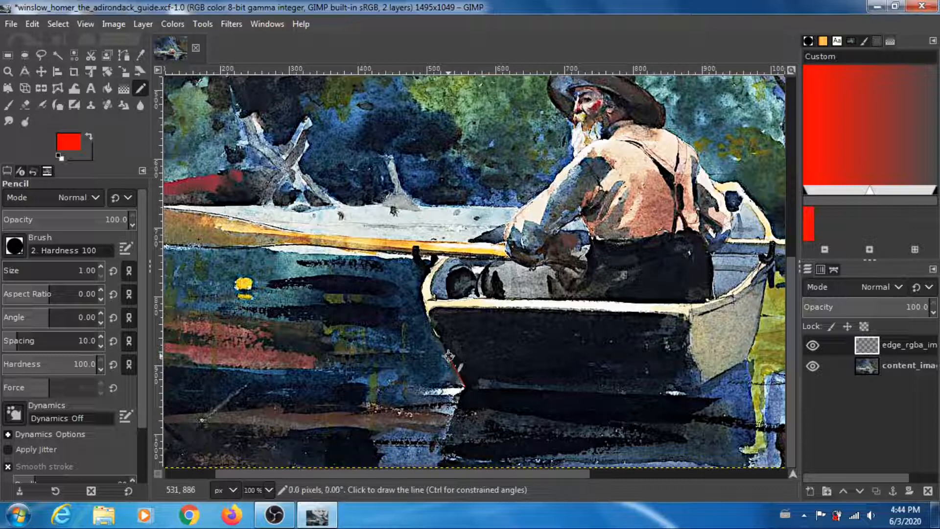
shift+click(430, 323)
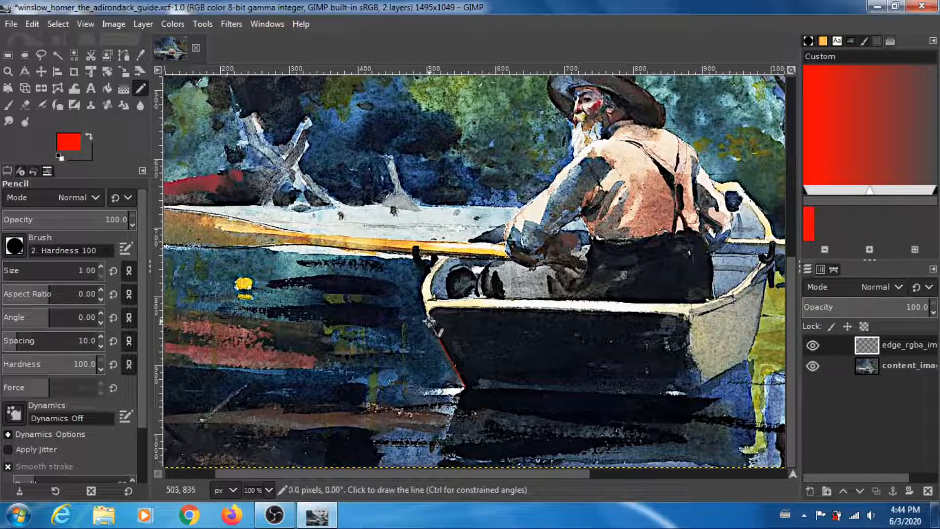
shift+click(421, 293)
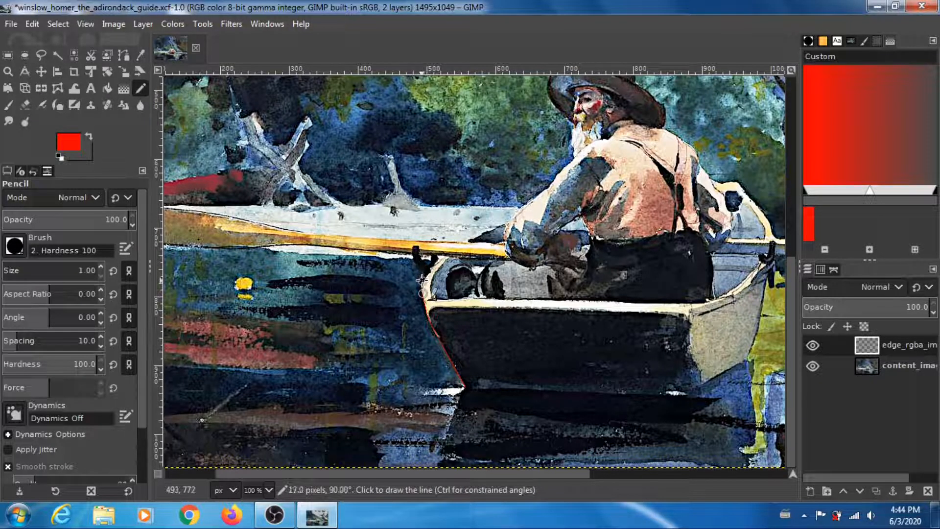
shift+click(422, 284)
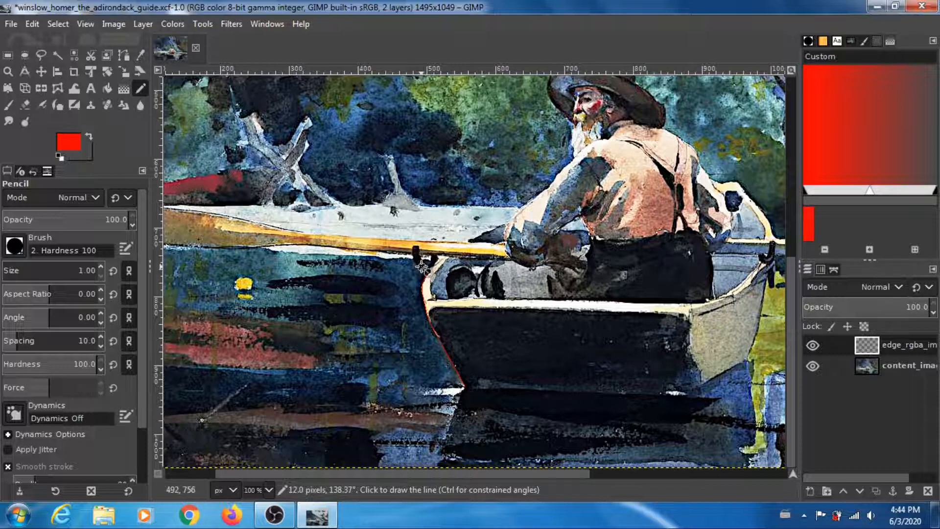
- Continue the red outline from the boat's left end around the underside of the dark oarlock up to the oar
click(83, 24)
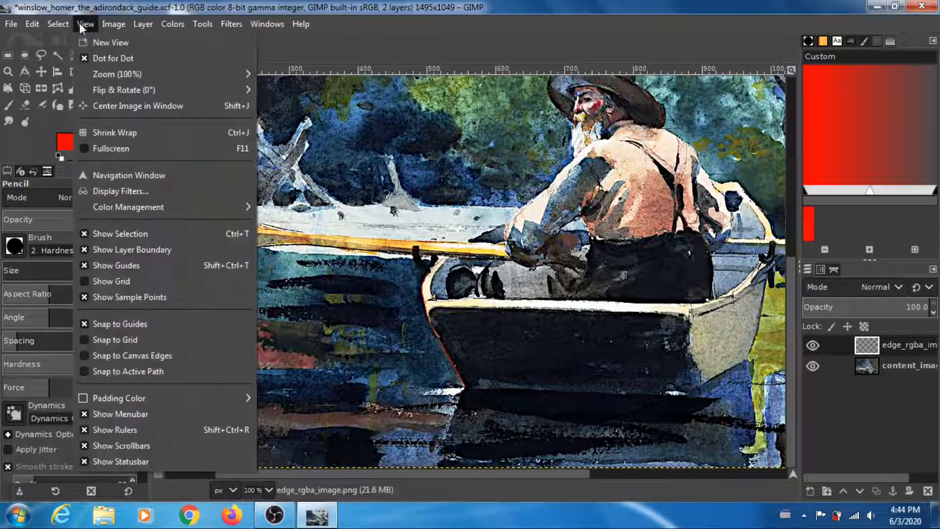
mouse_move(233, 75)
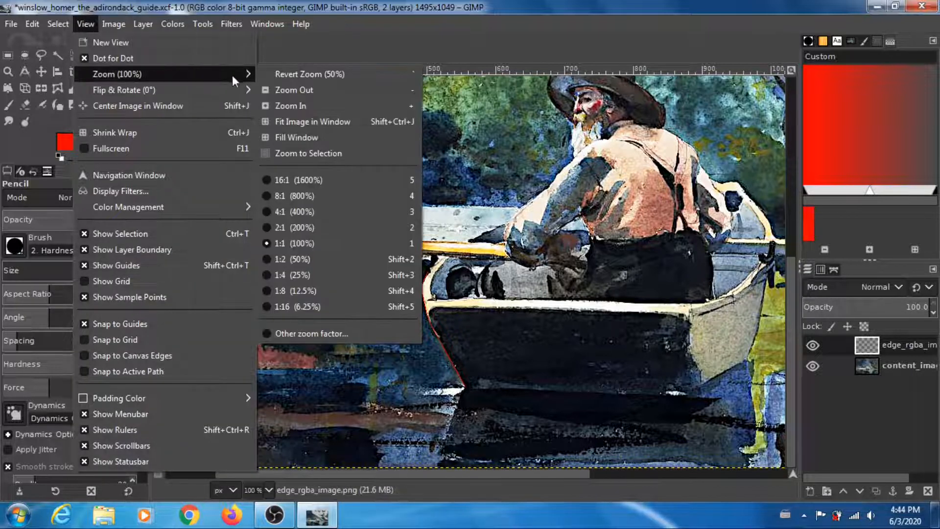
click(293, 227)
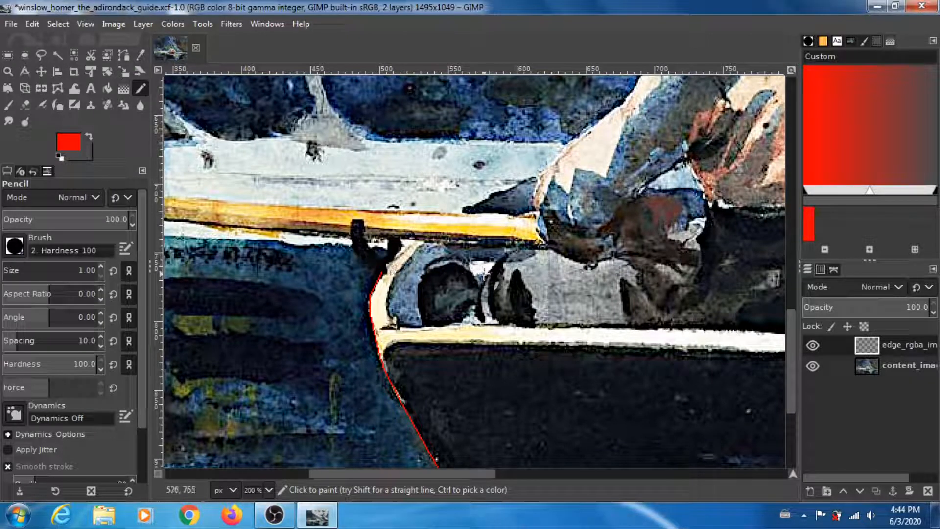
key(ctrl)
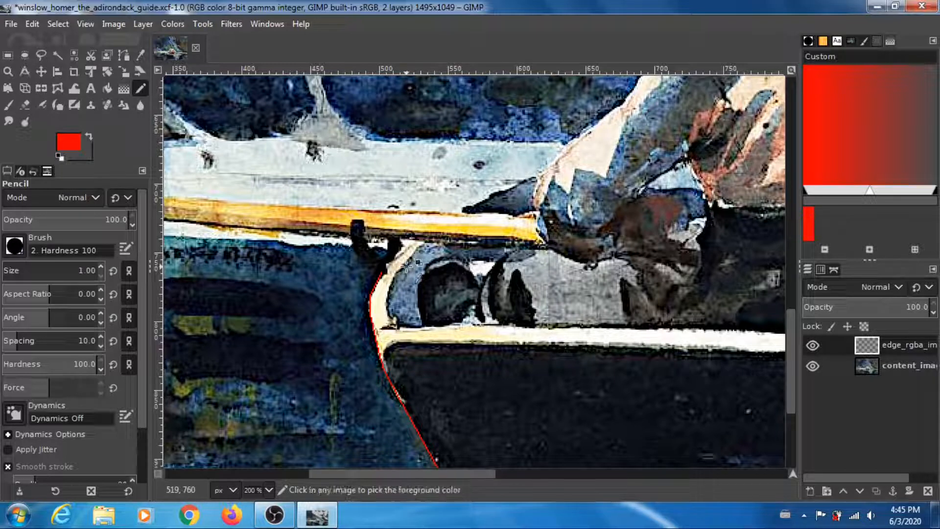
key(shift)
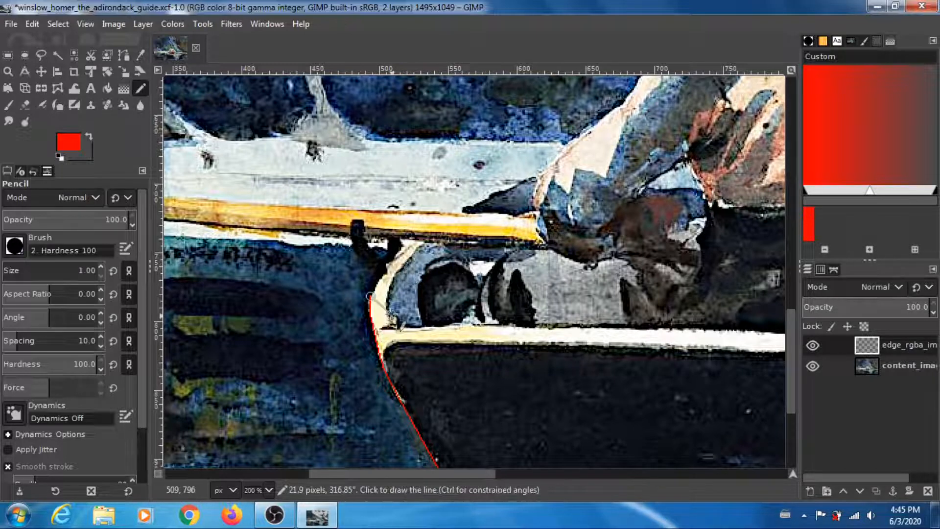
click(381, 270)
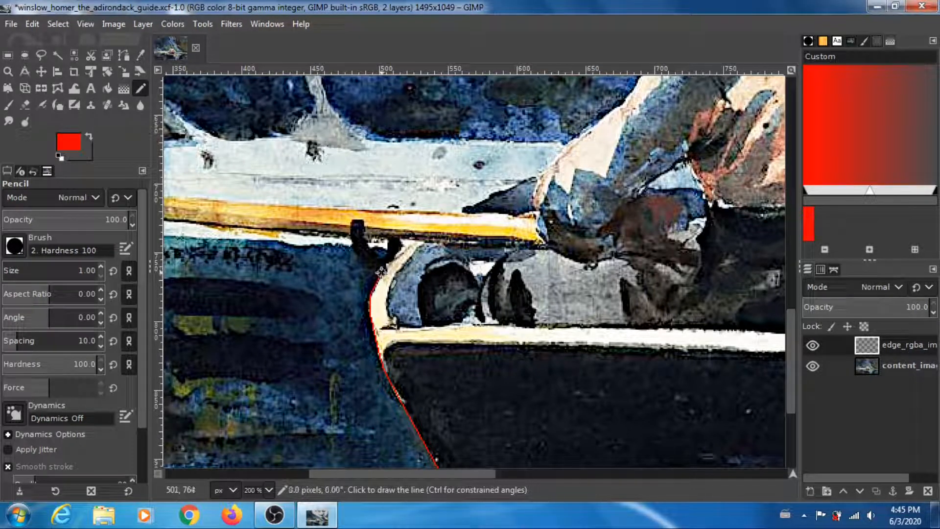
click(357, 256)
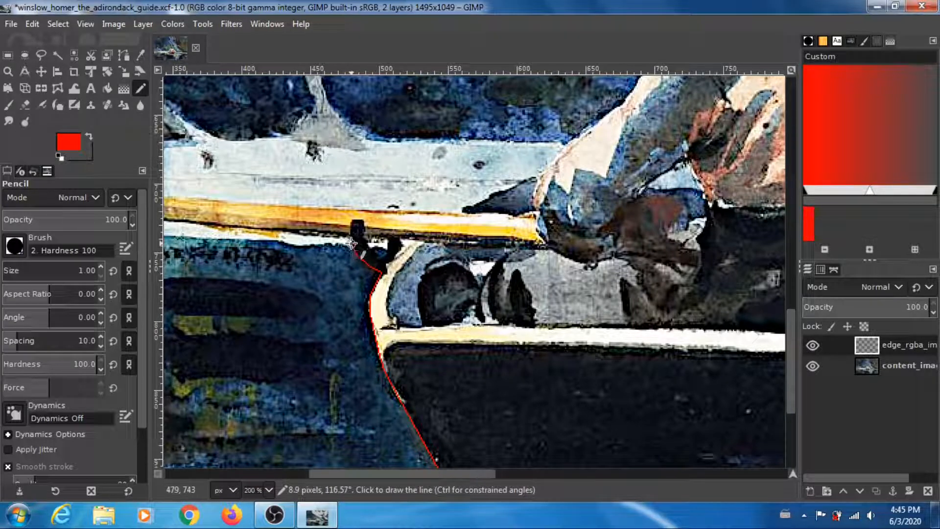
click(352, 243)
click(351, 240)
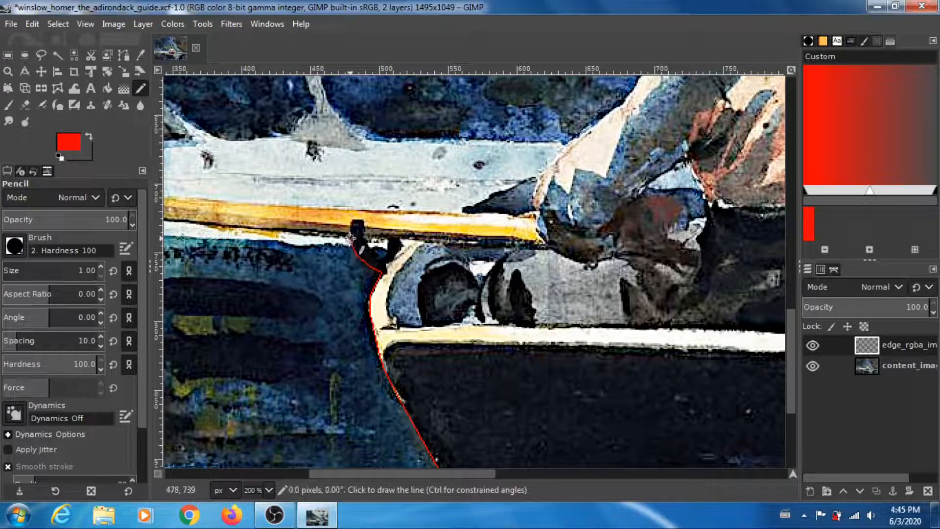
- Trace the oar's lower edge with connected straight red pencil lines from the oarlock leftwards along the shaft to the blade's underside
shift+click(294, 230)
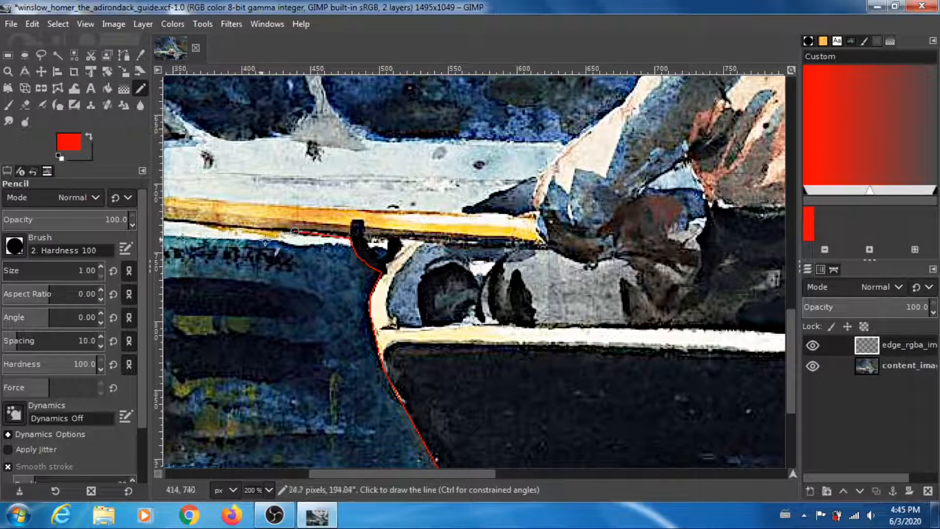
shift+click(227, 225)
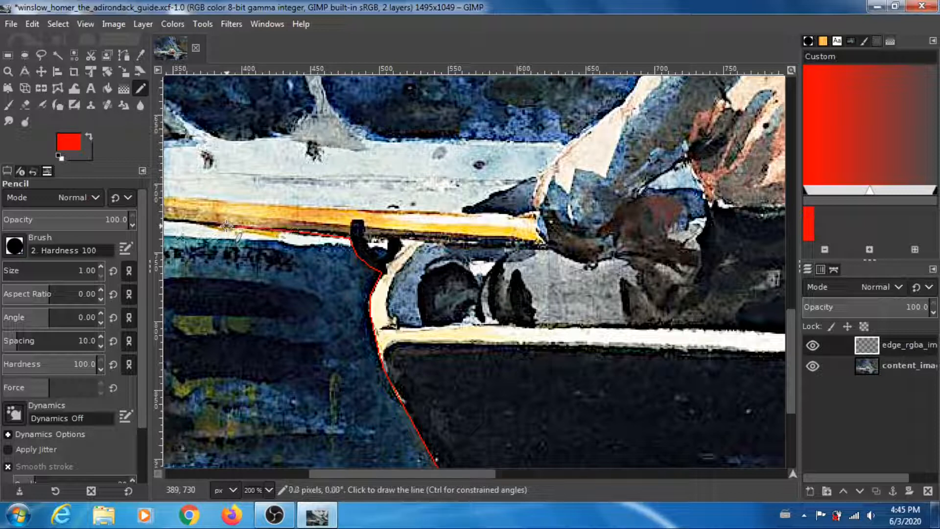
drag(413, 471, 336, 471)
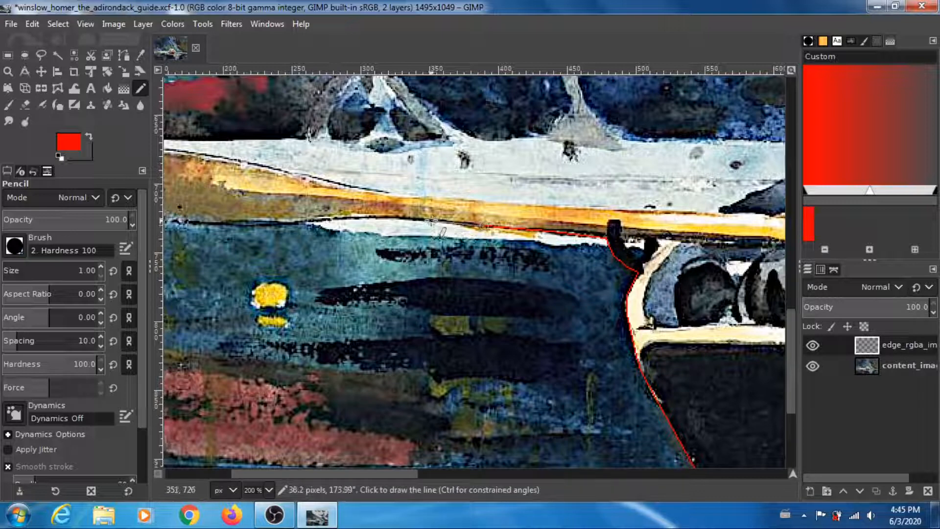
shift+click(431, 221)
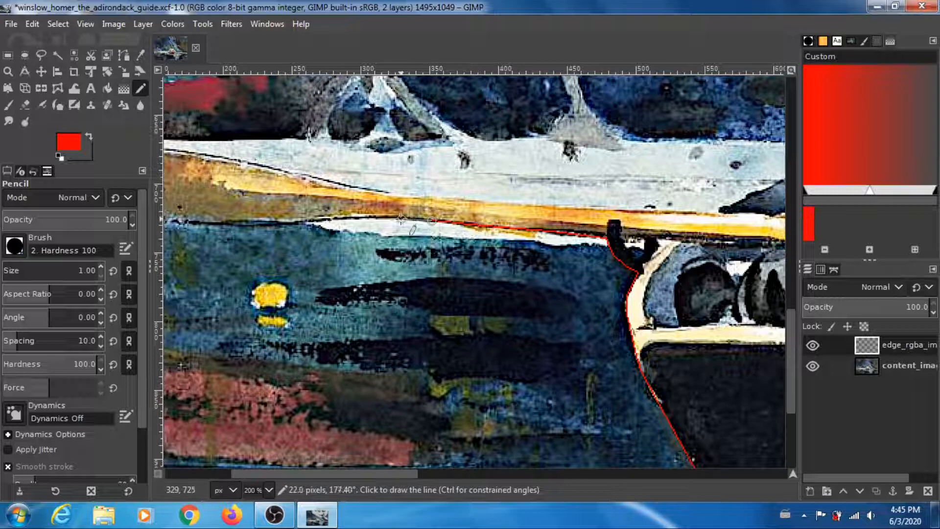
shift+click(401, 218)
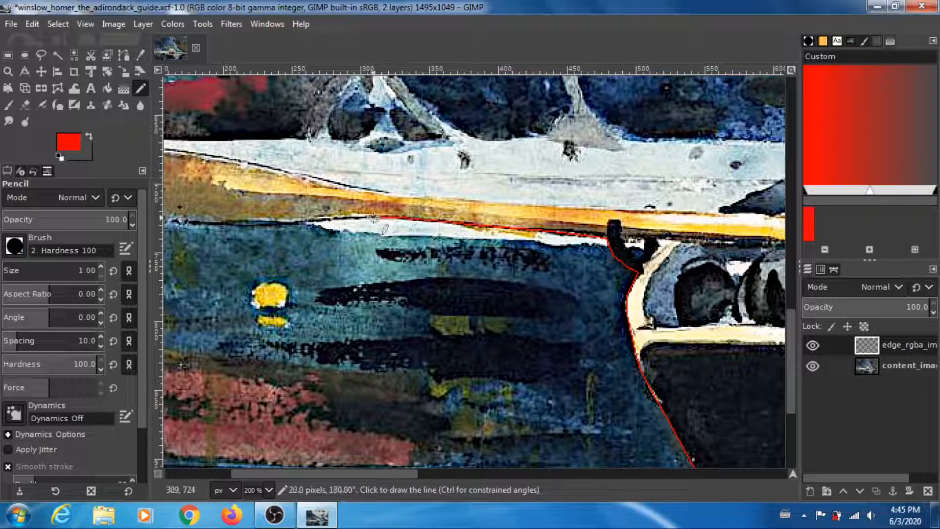
shift+click(314, 218)
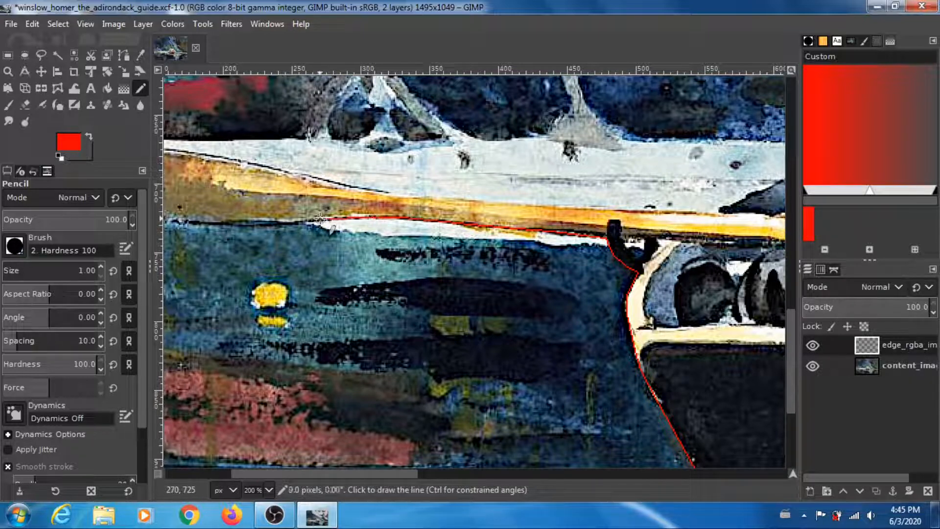
shift+click(320, 218)
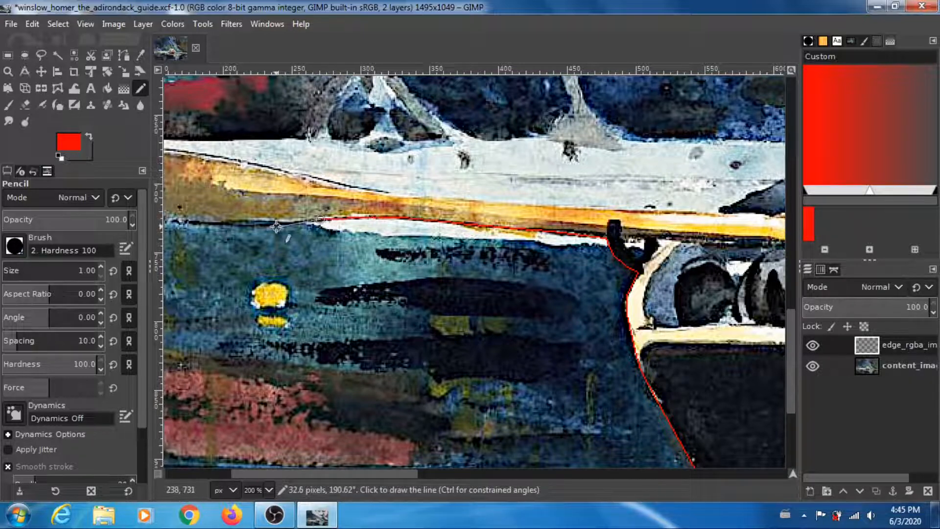
shift+click(235, 224)
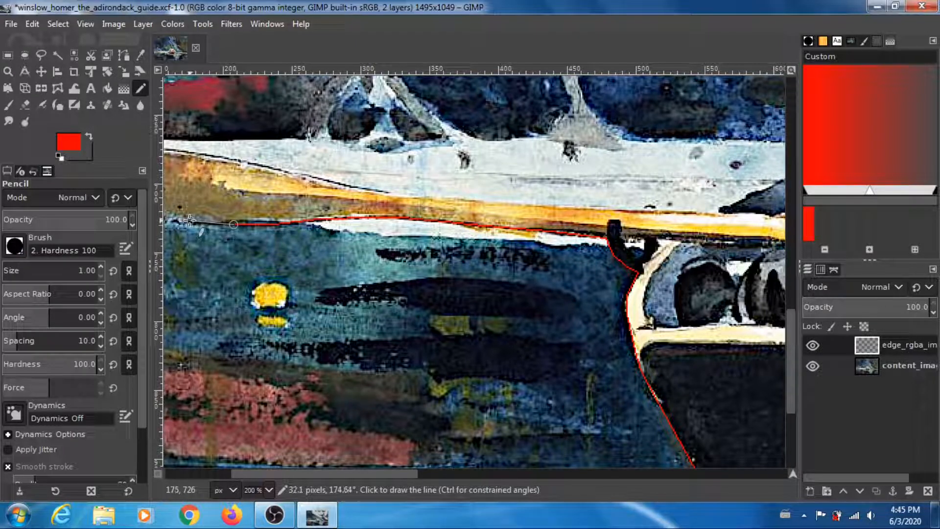
shift+click(189, 222)
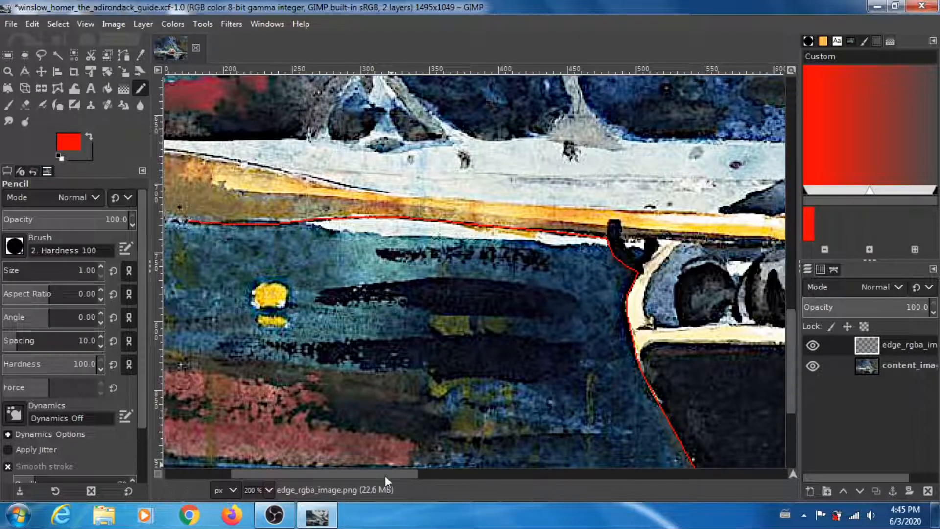
- Continue the red outline along the underside of the oar blade to its lower outer corner
drag(385, 474, 295, 464)
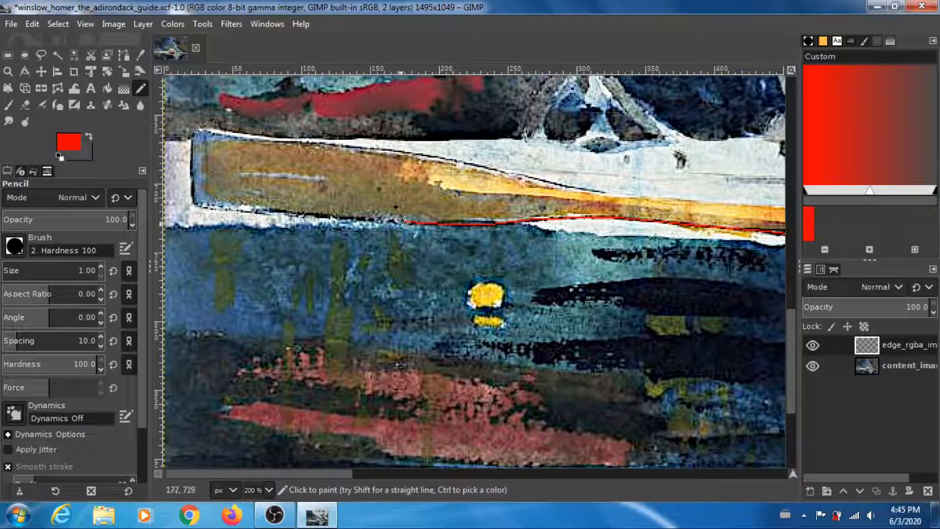
key(shift)
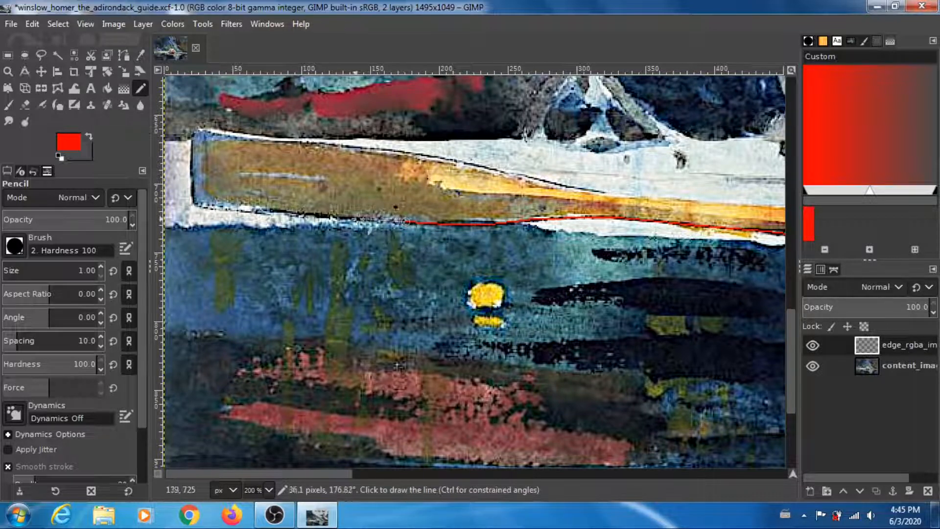
click(250, 211)
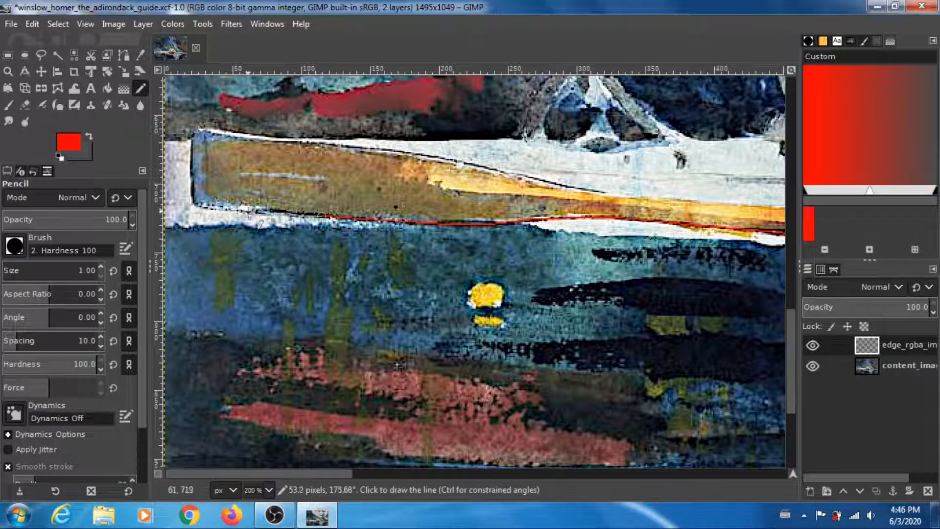
click(207, 208)
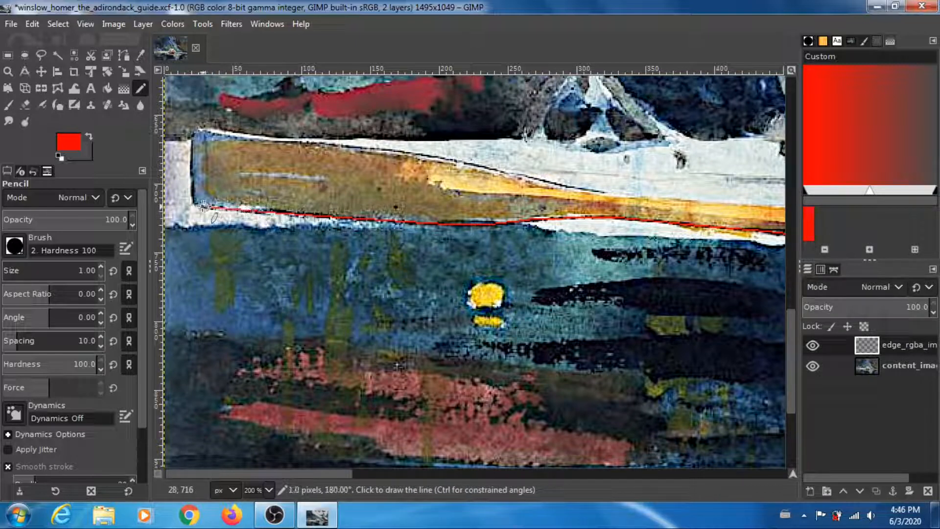
click(195, 205)
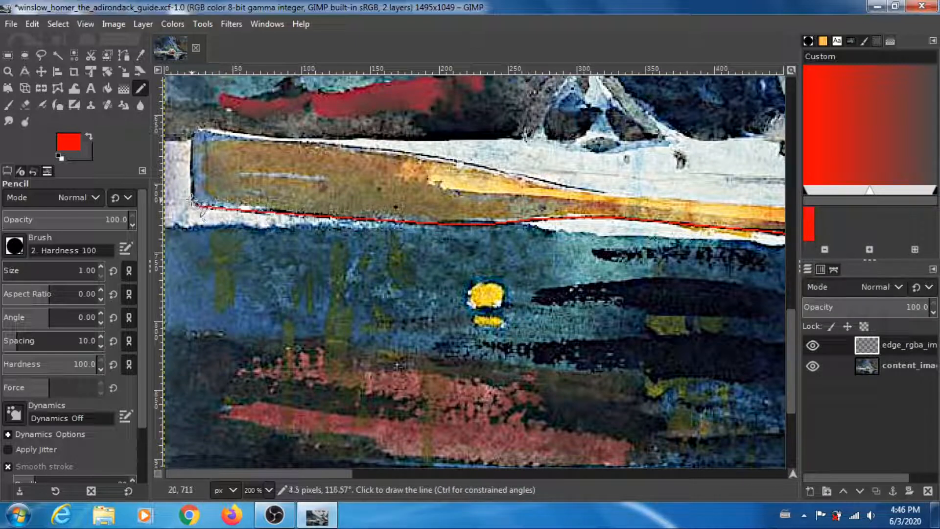
- Trace the blade's outer end in red from the lower corner up and around the upper corner
click(191, 201)
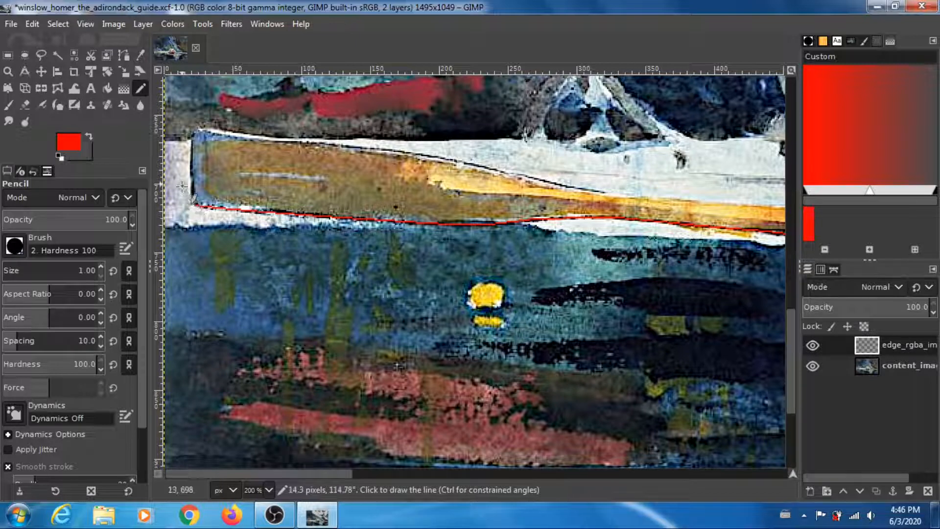
click(191, 159)
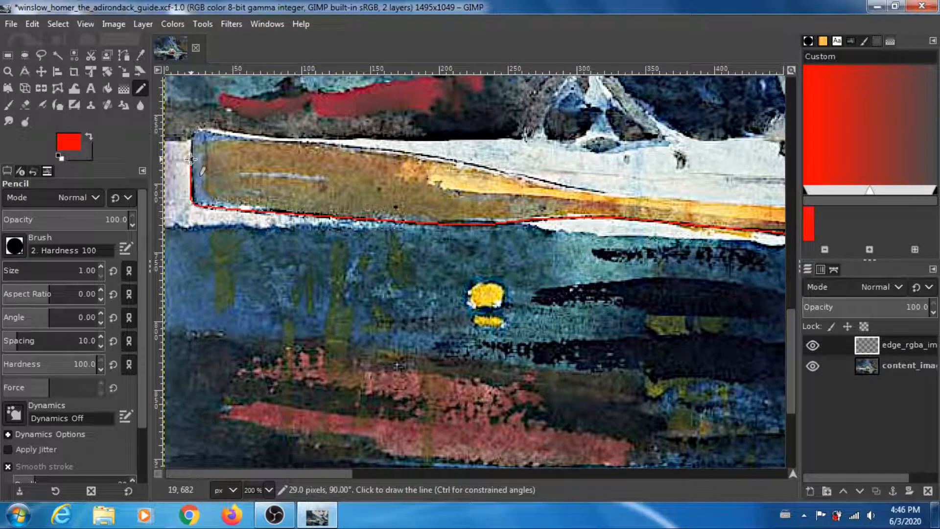
click(191, 132)
click(201, 129)
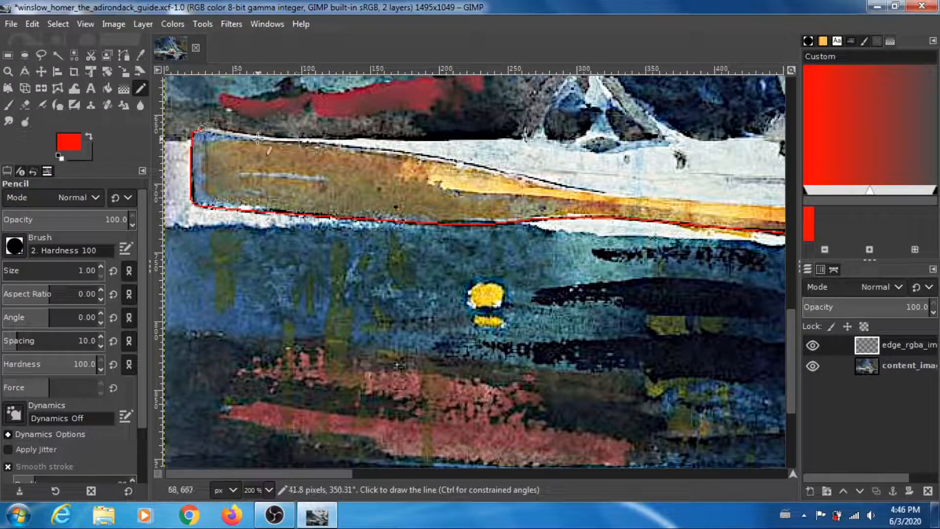
- Trace the upper edge of the oar blade in red from its outer corner to where it narrows into the shaft
click(299, 141)
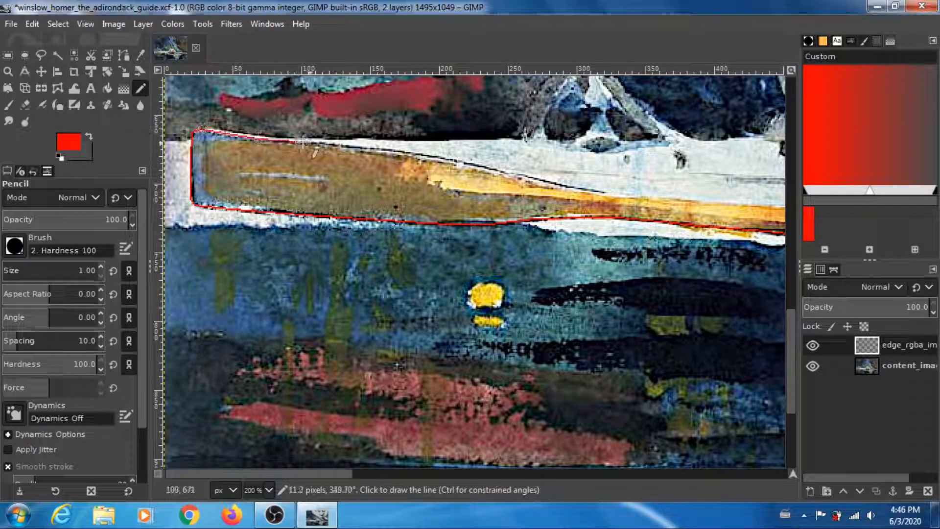
click(343, 144)
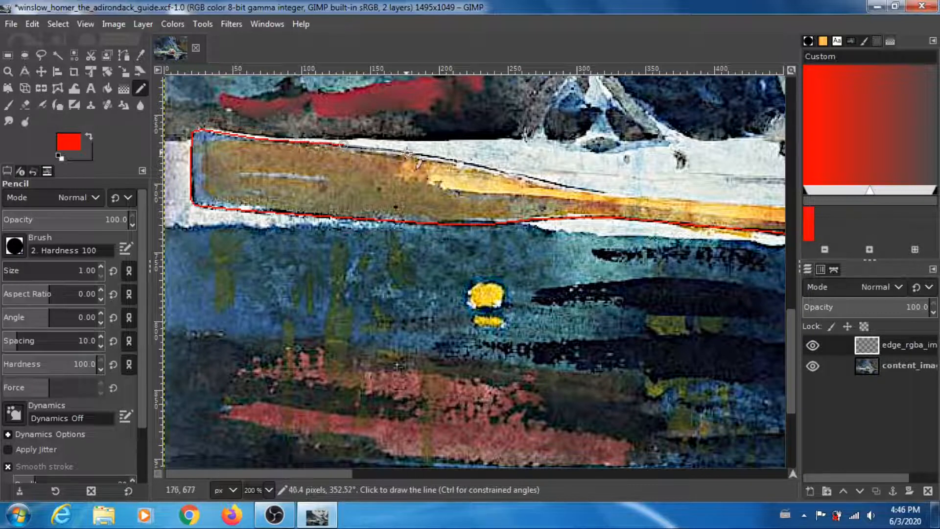
click(402, 153)
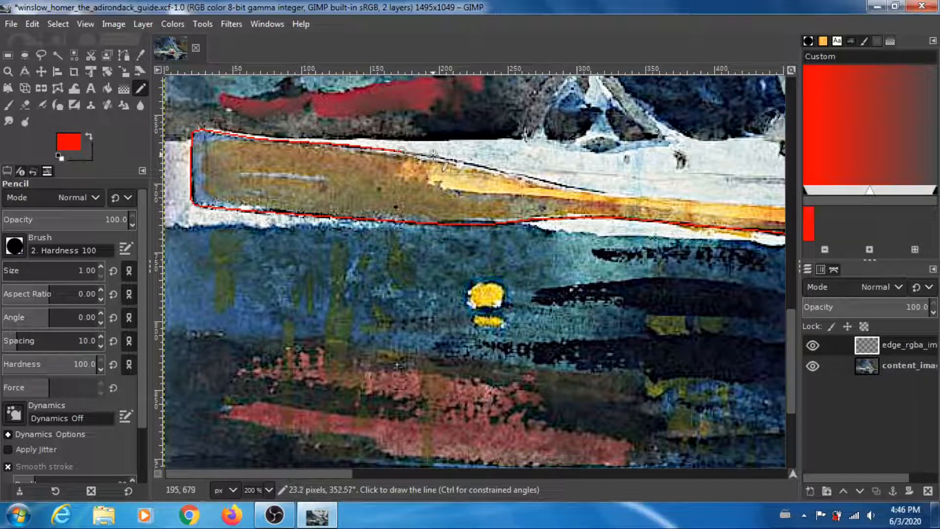
click(433, 155)
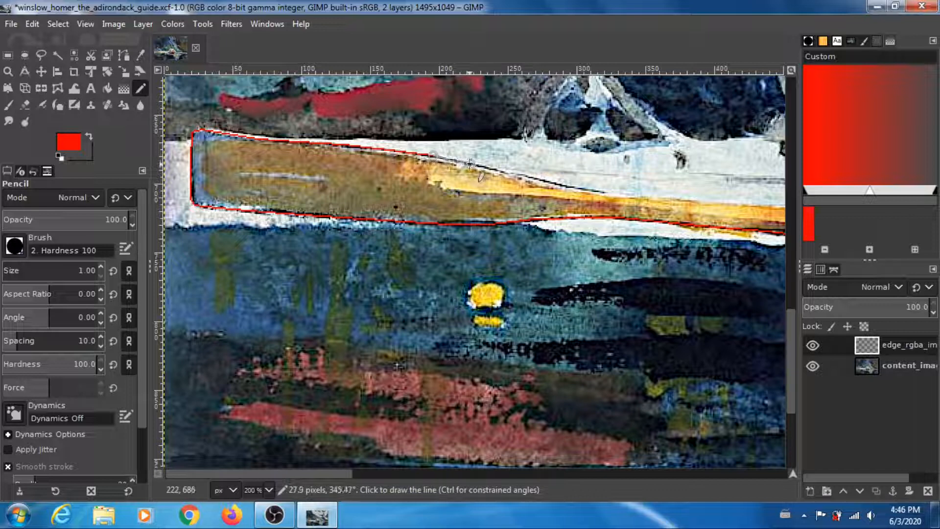
click(515, 175)
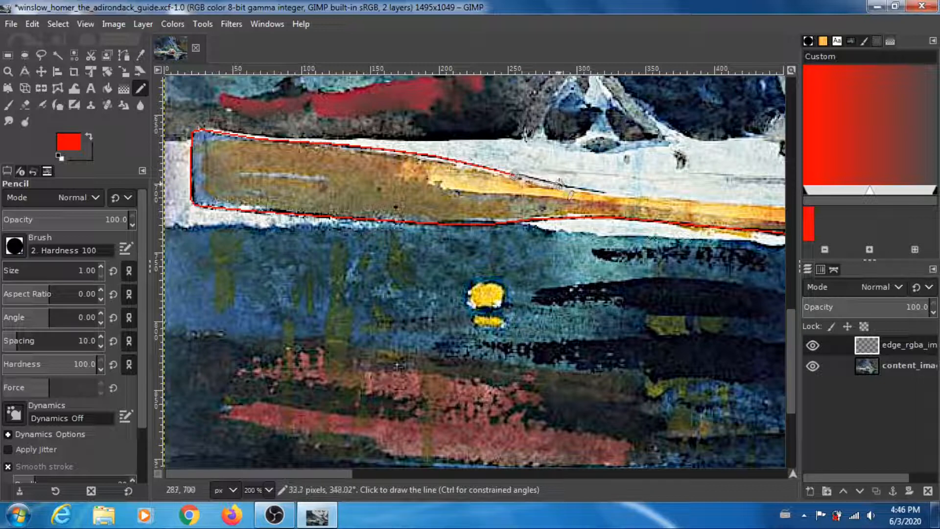
click(560, 184)
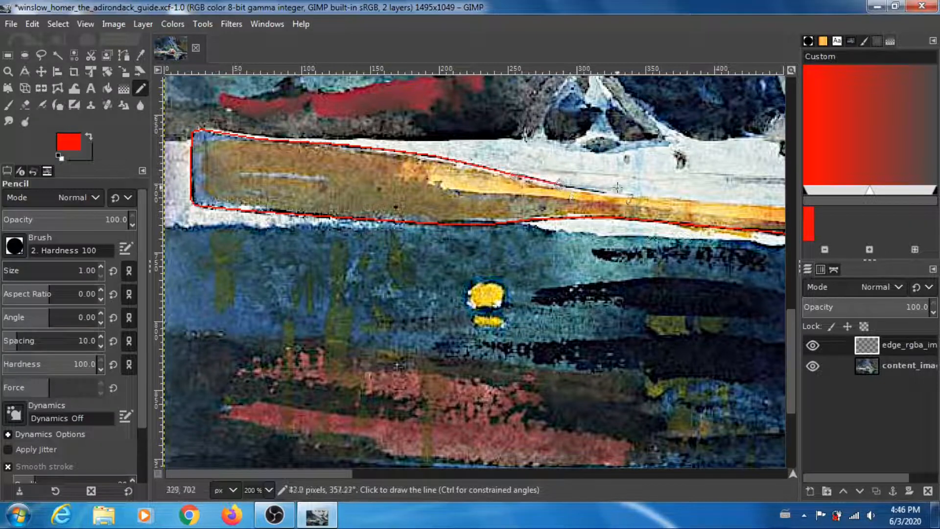
click(599, 191)
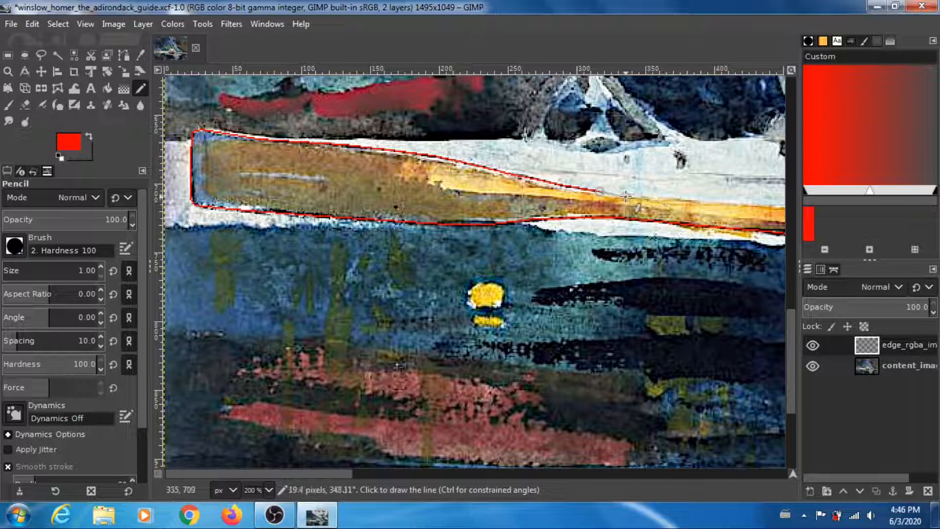
- Continue the red outline along the upper edge of the oar shaft, past the oarlock to the rower's hand
click(625, 197)
click(677, 198)
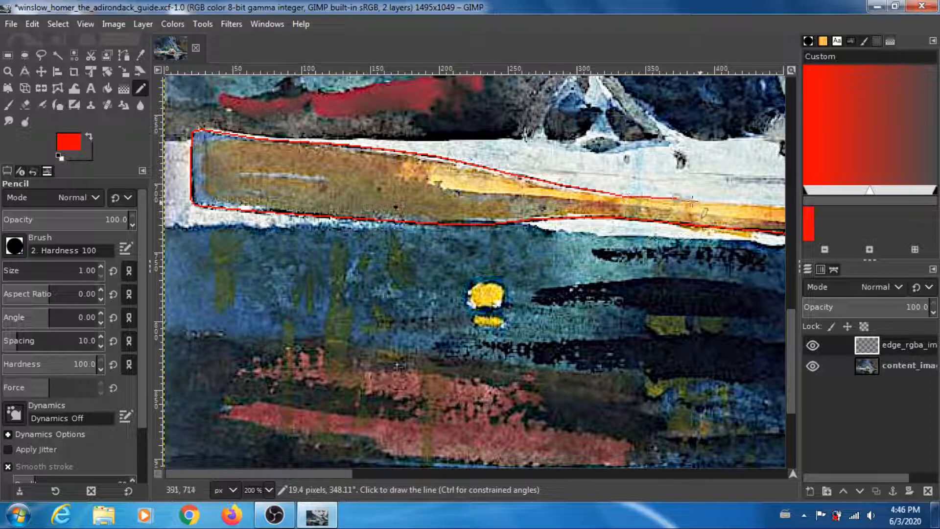
click(733, 205)
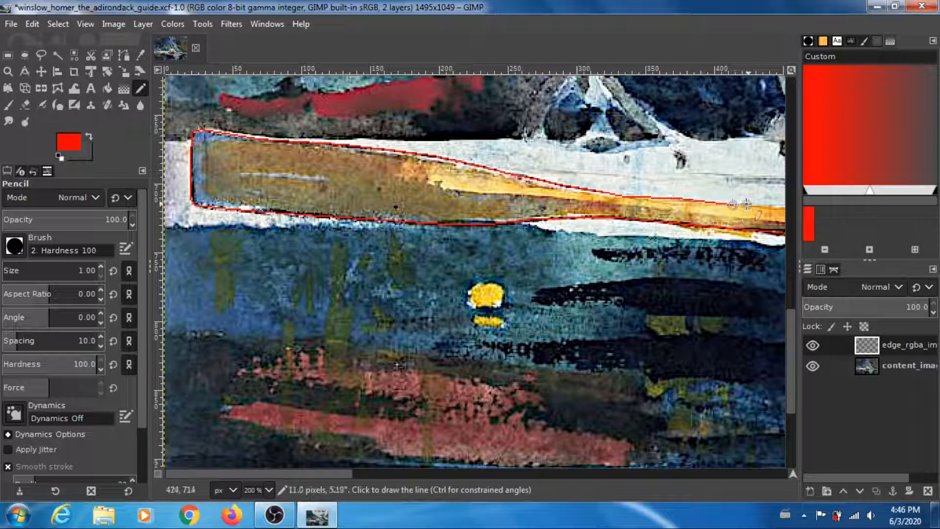
click(772, 204)
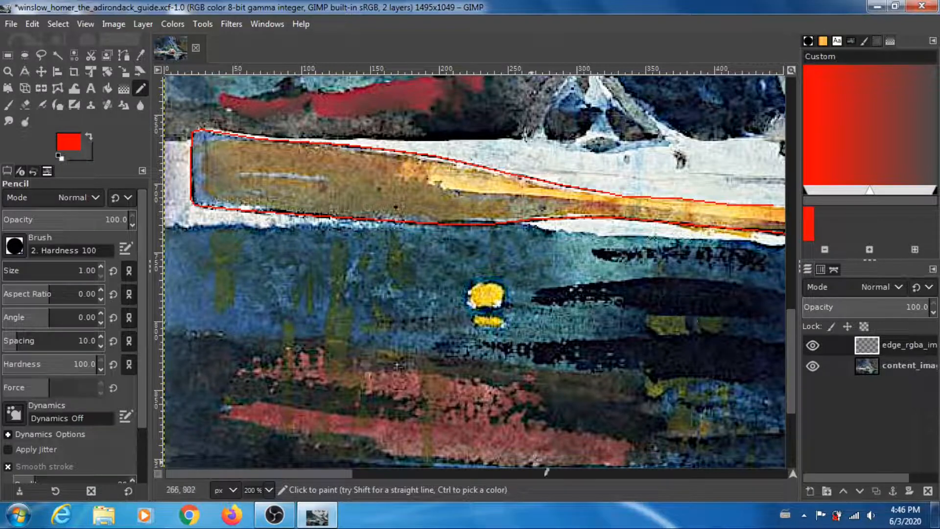
drag(344, 472, 457, 463)
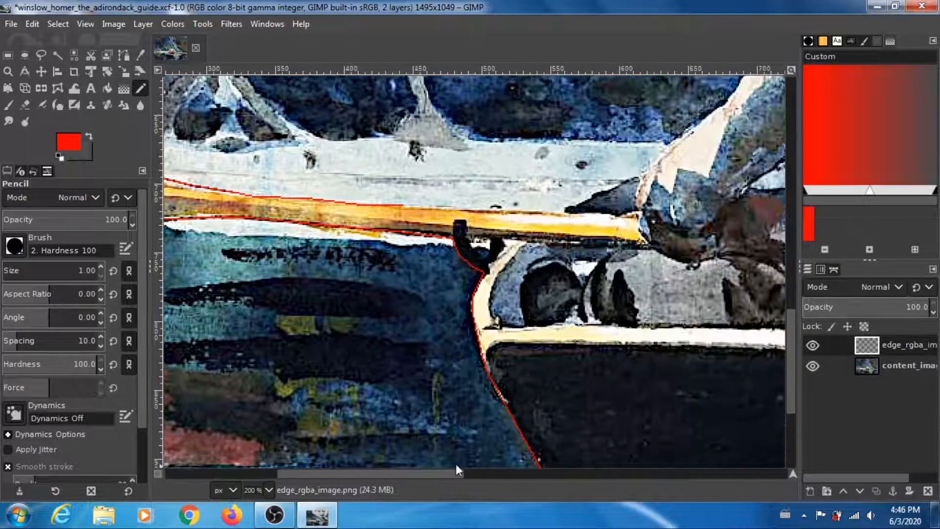
click(453, 209)
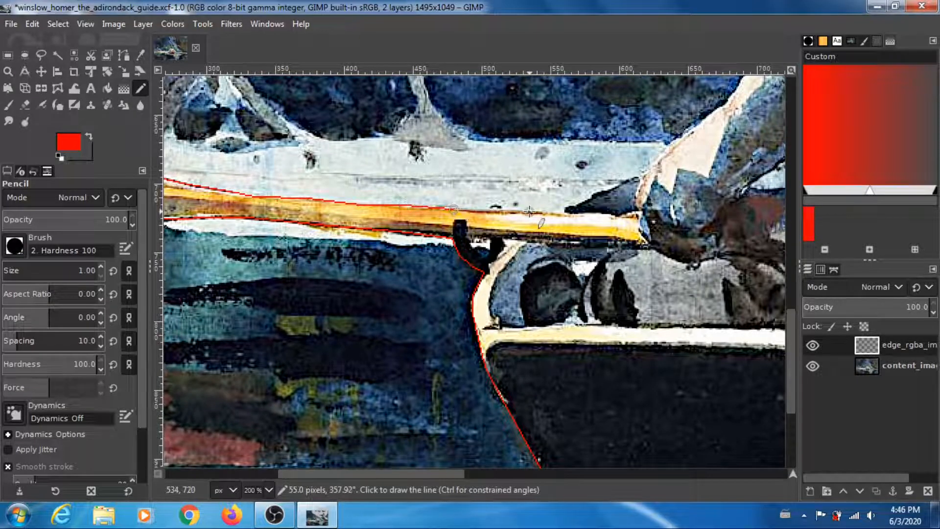
click(529, 211)
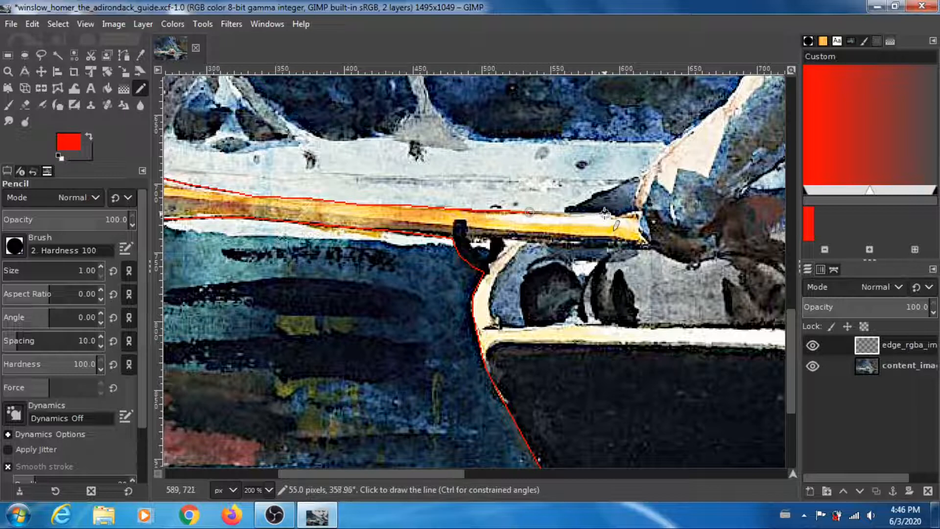
click(605, 214)
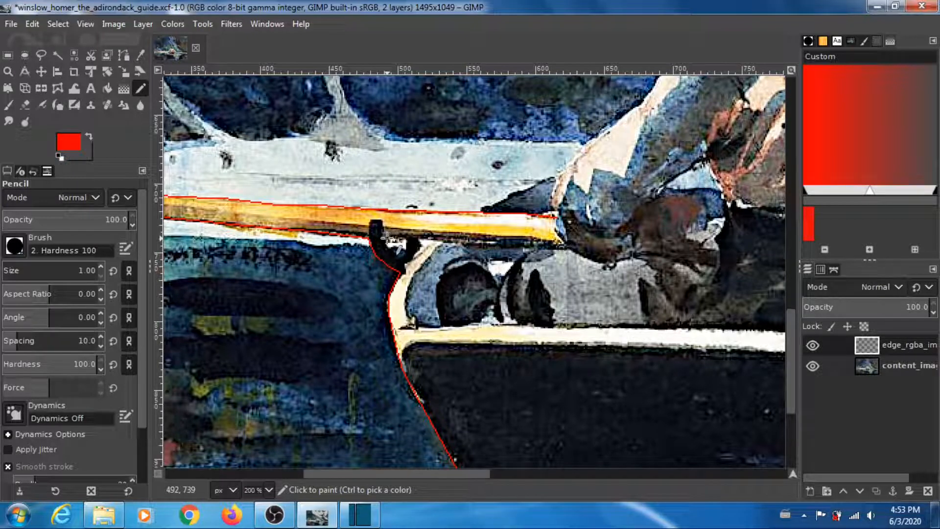
- Outline the small light gap between the oarlock's two arms, under the oar, with short red pencil lines
shift+click(405, 239)
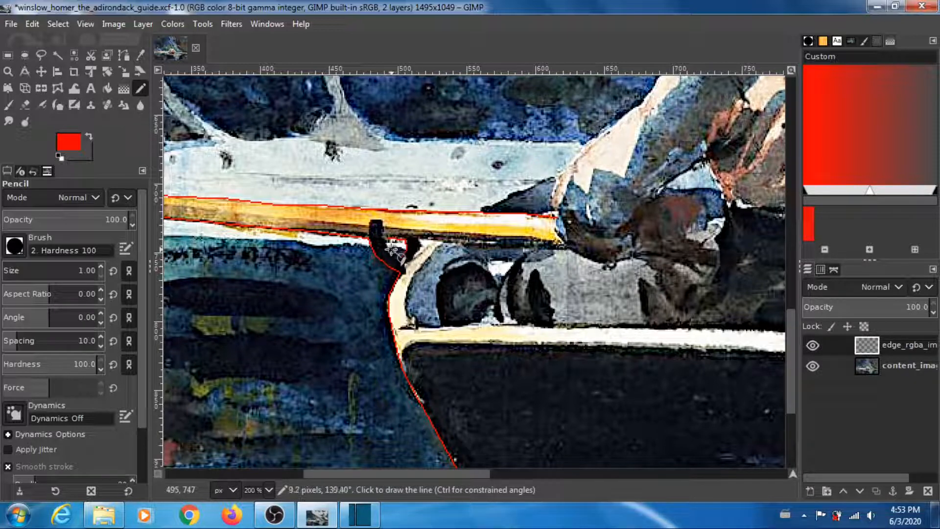
shift+click(392, 250)
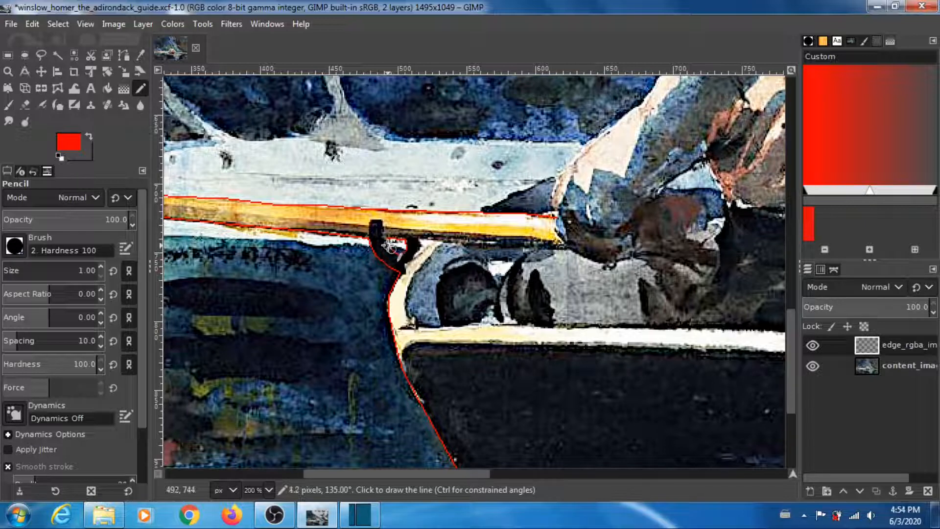
shift+click(388, 246)
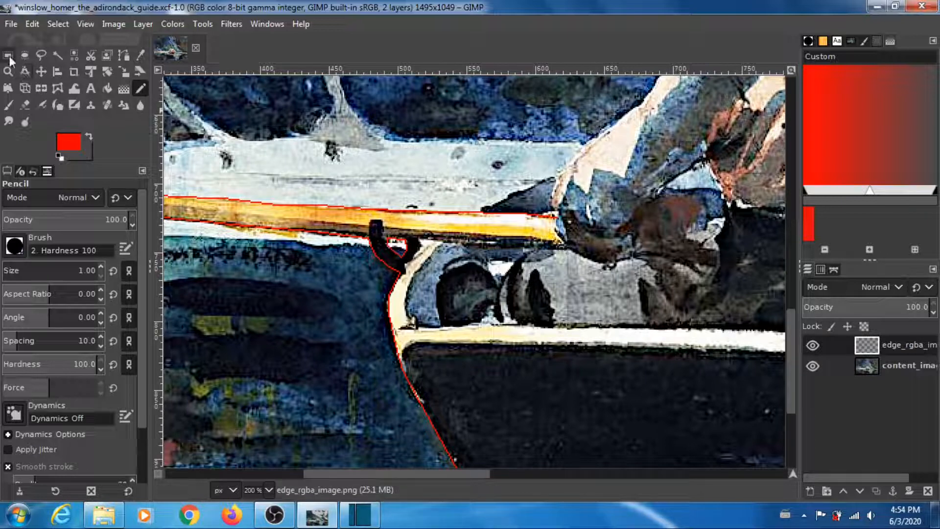
- Examine the red outline around the oarlock and its small gap at 400% and 800% zoom
click(8, 57)
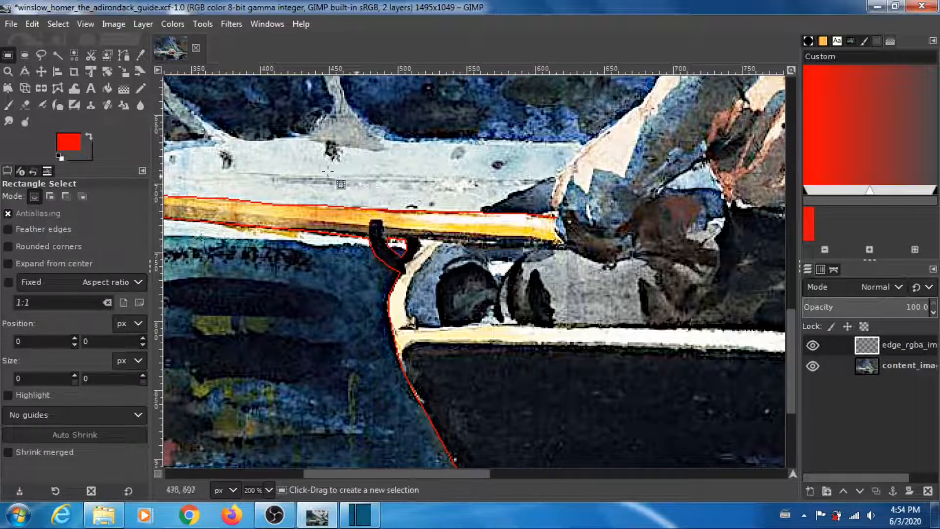
click(85, 25)
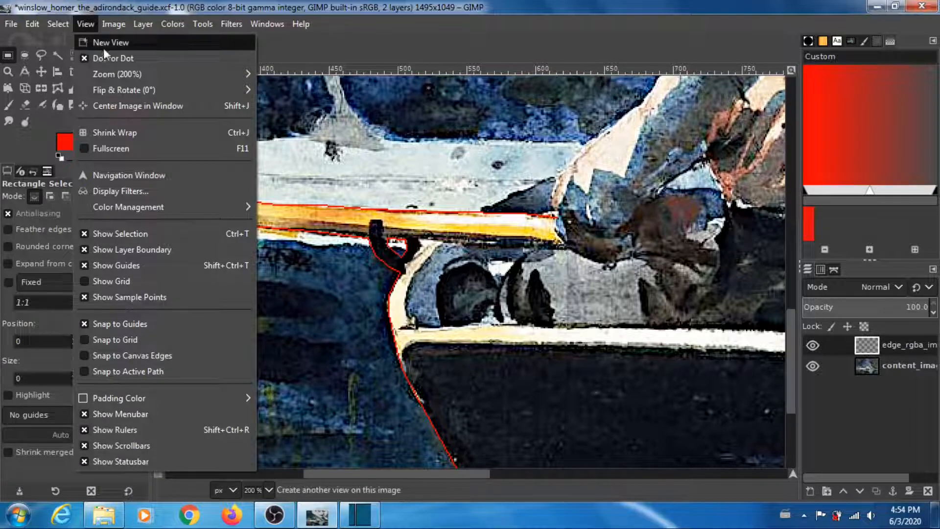
mouse_move(131, 73)
click(290, 212)
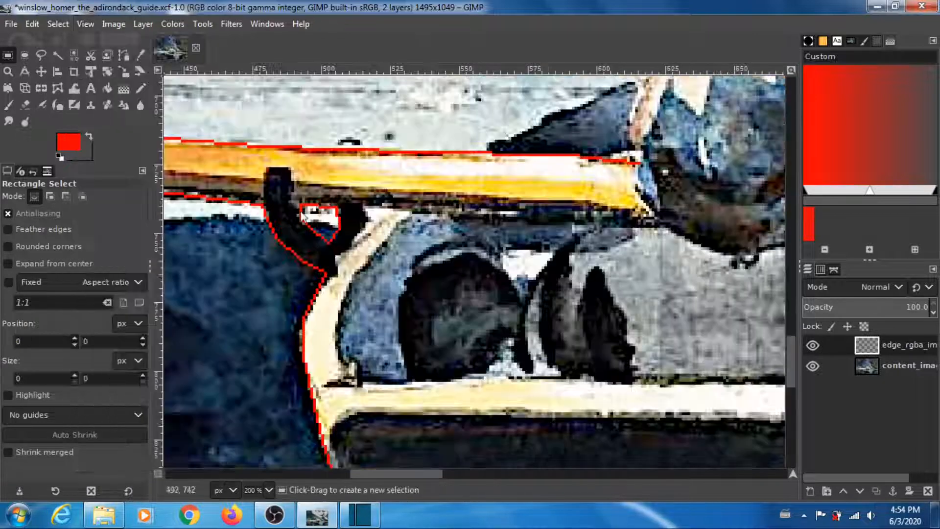
click(87, 25)
mouse_move(147, 74)
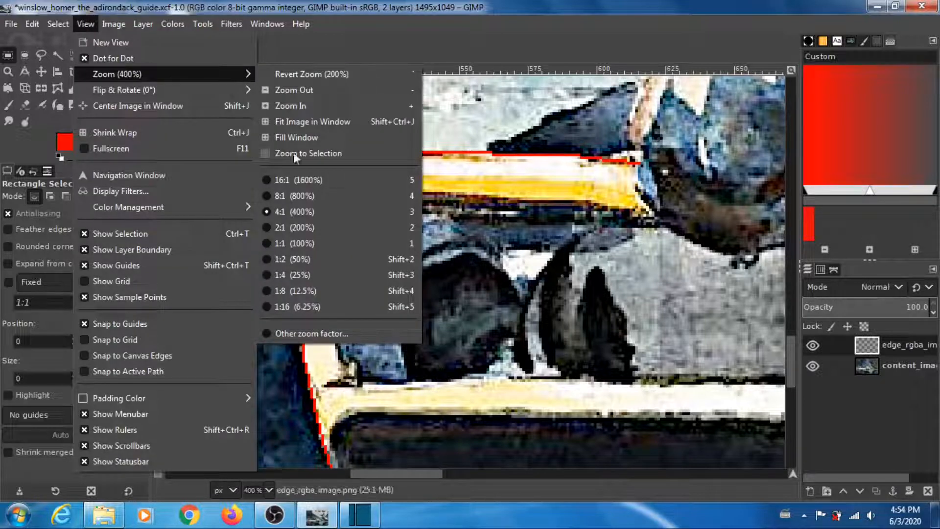
click(296, 196)
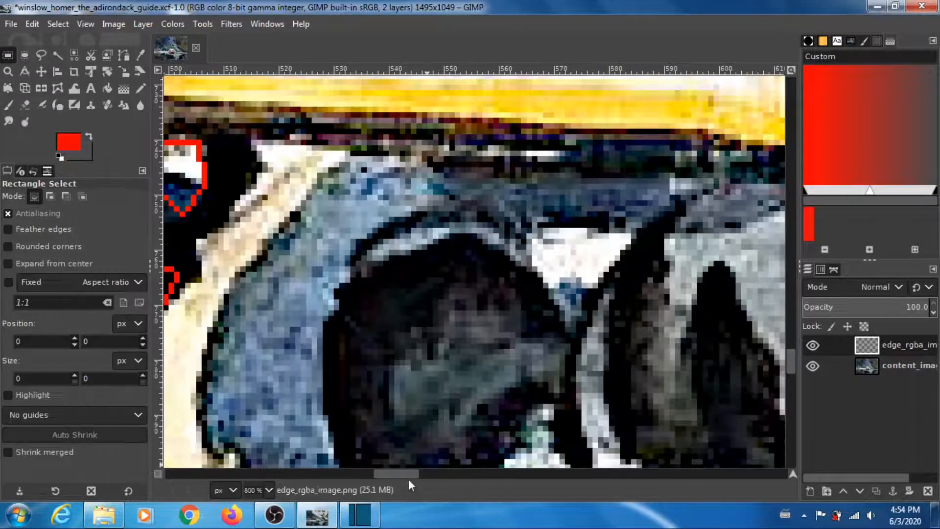
drag(406, 475, 371, 475)
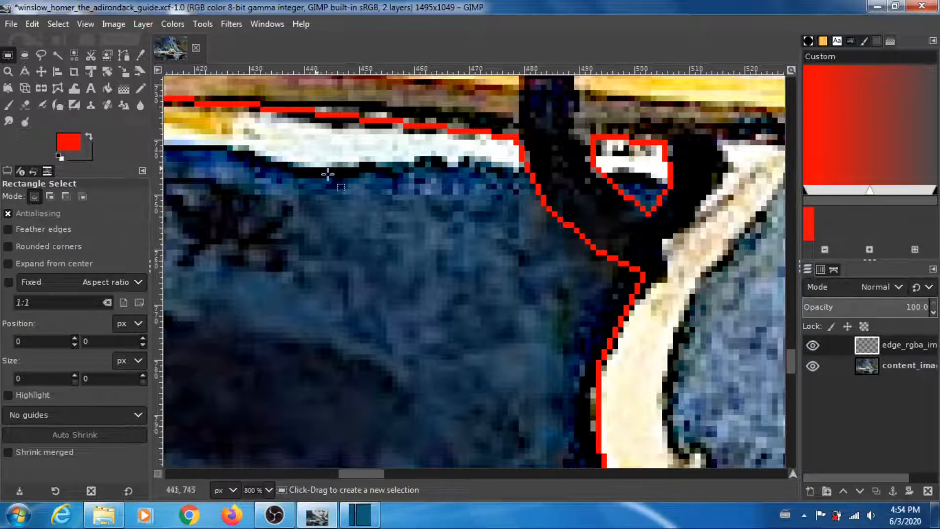
click(86, 23)
mouse_move(117, 73)
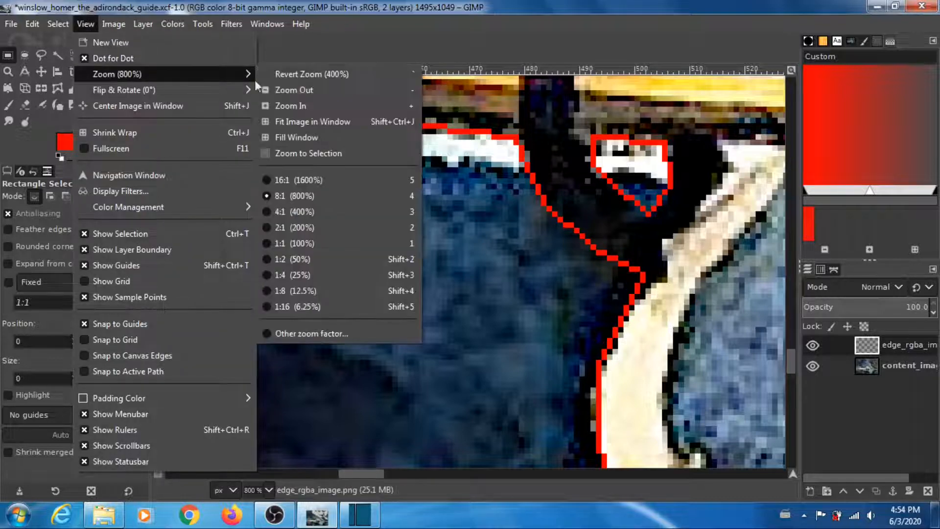
click(304, 227)
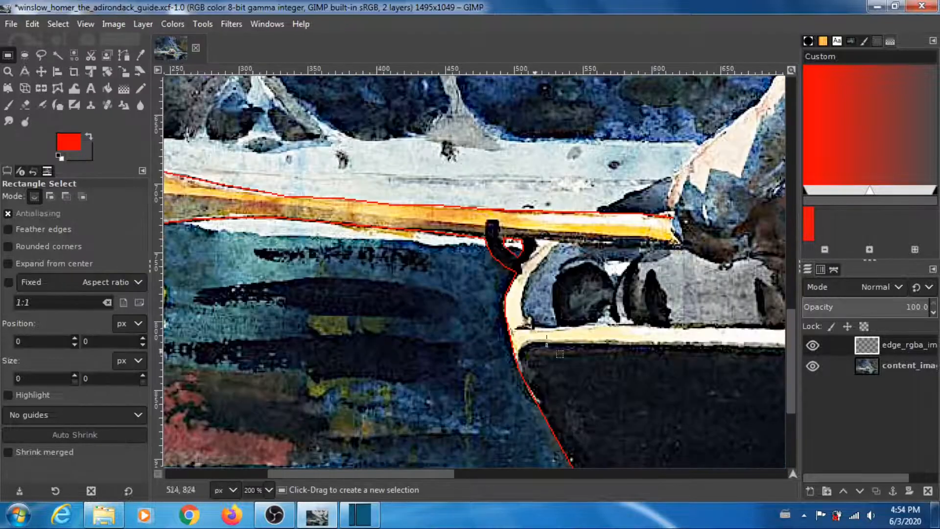
- Trace the lower edge of the oar shaft with red pencil lines from the oarlock to the rower's hand
drag(439, 474, 471, 472)
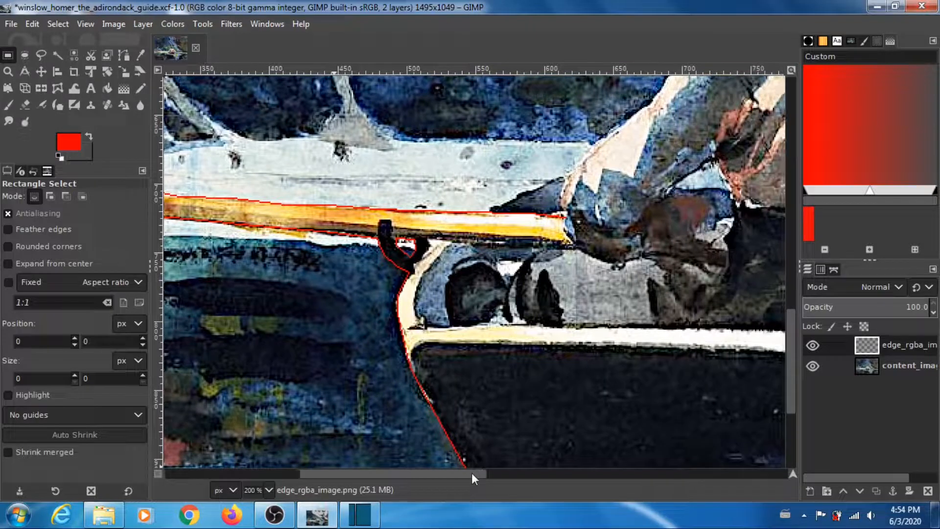
click(141, 90)
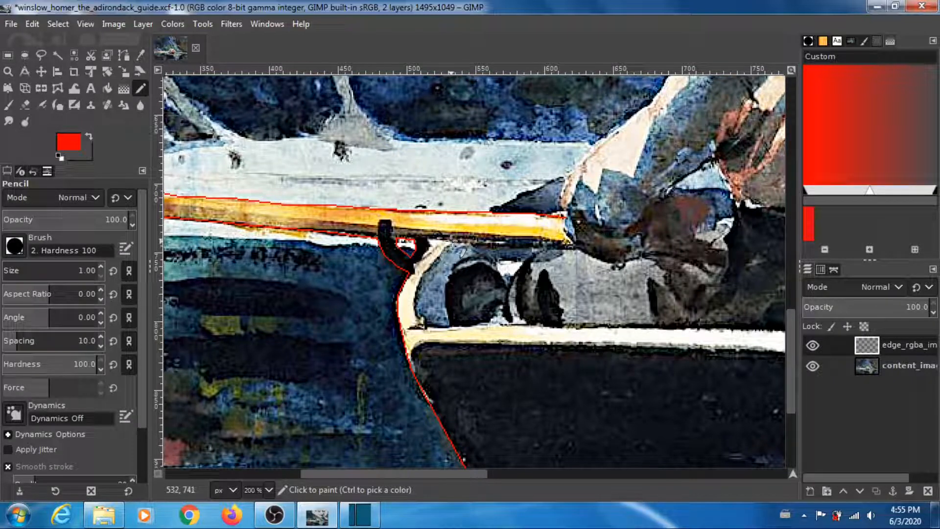
key(shift)
click(482, 244)
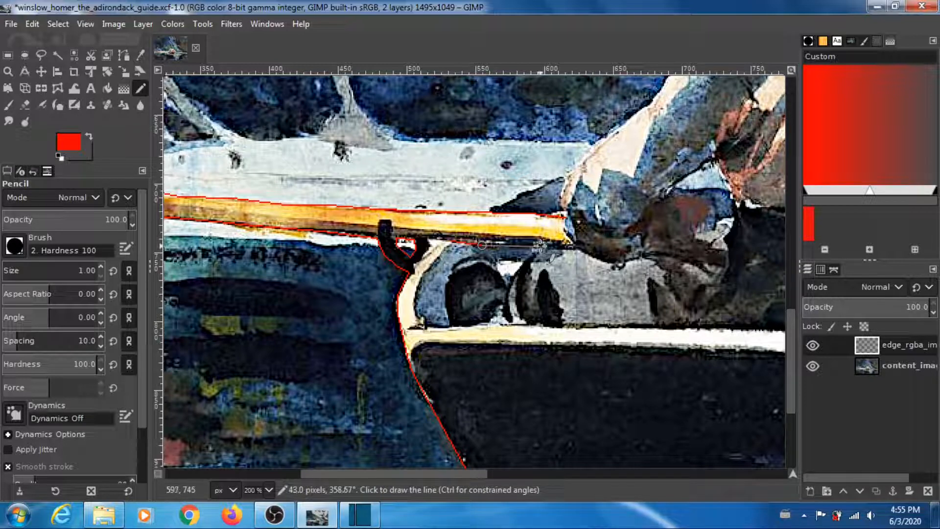
click(540, 245)
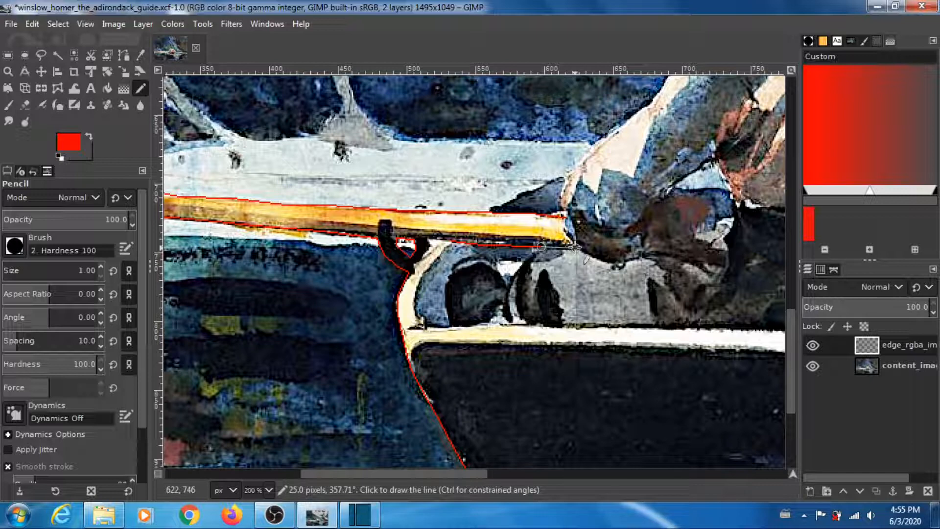
click(576, 247)
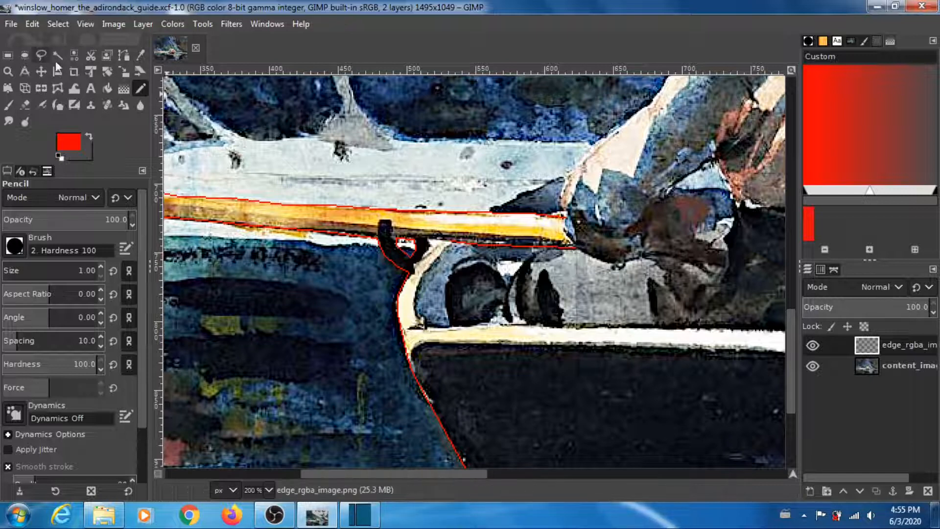
click(9, 56)
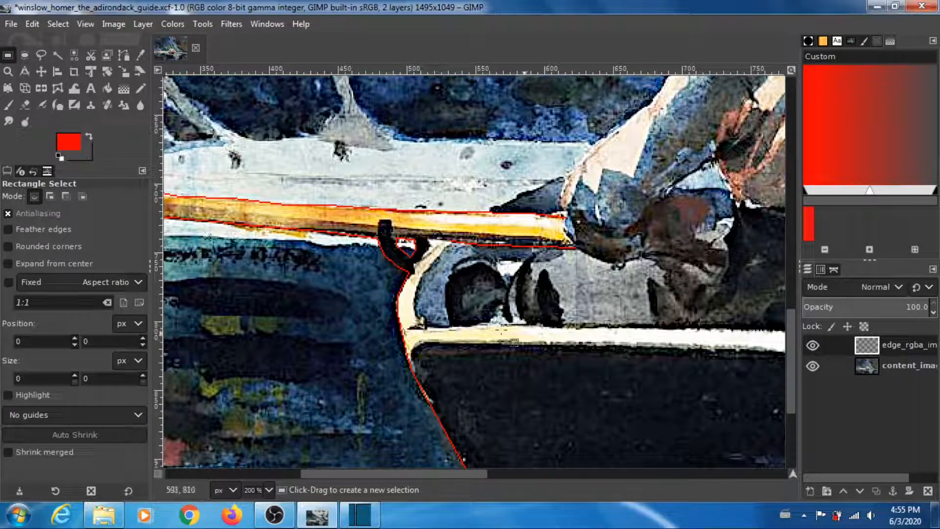
- Trace the inner upper edge of the near gunwale in red from the corner by the oarlock to beyond the rower's hands
click(142, 89)
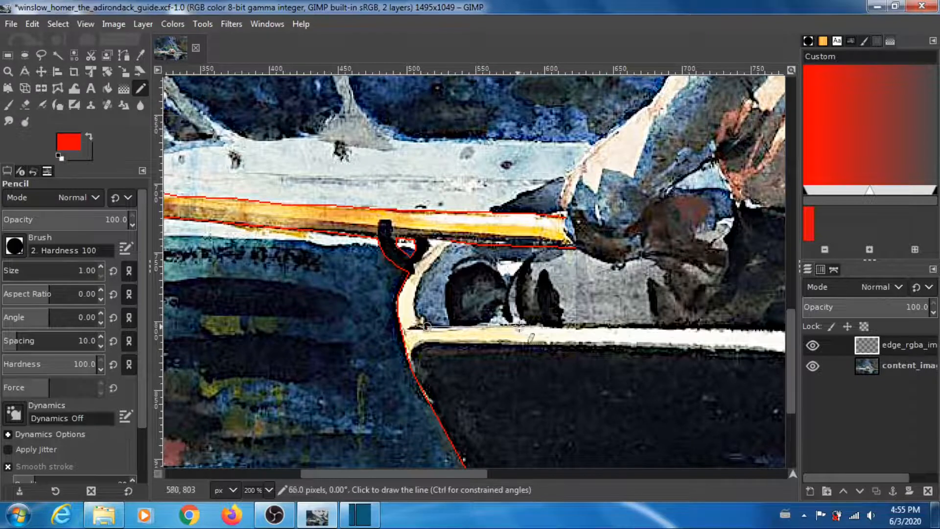
shift+click(512, 323)
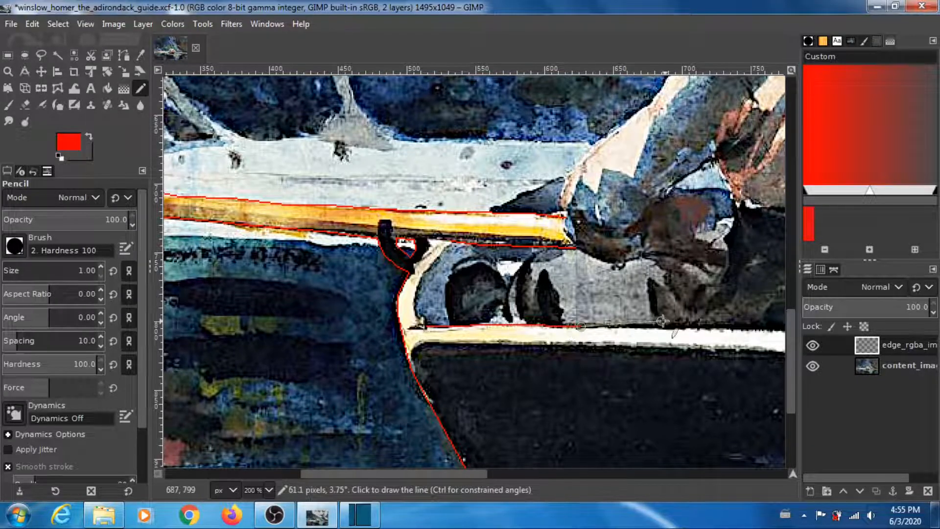
shift+click(680, 327)
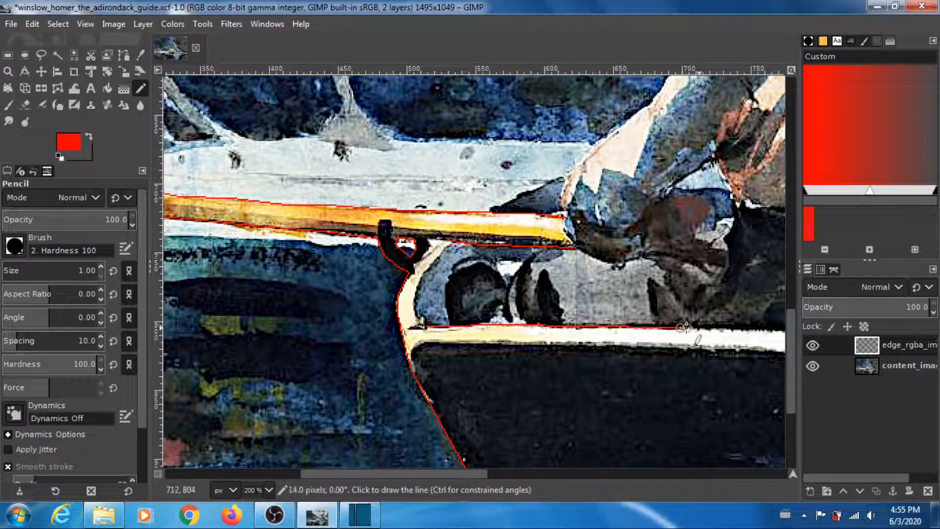
shift+click(753, 328)
- Continue the red gunwale line beneath the rower's dark trousers to where the rim begins to curve upward
drag(457, 471, 541, 471)
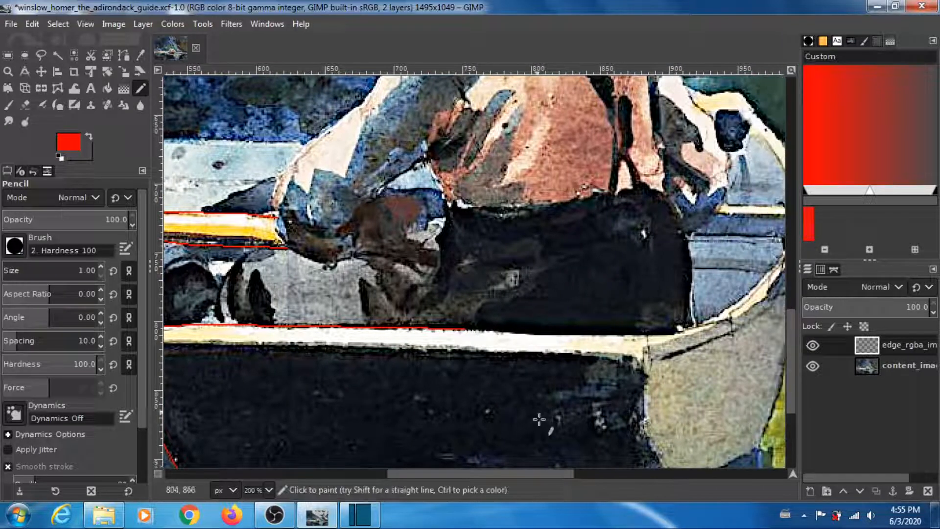
shift+click(523, 332)
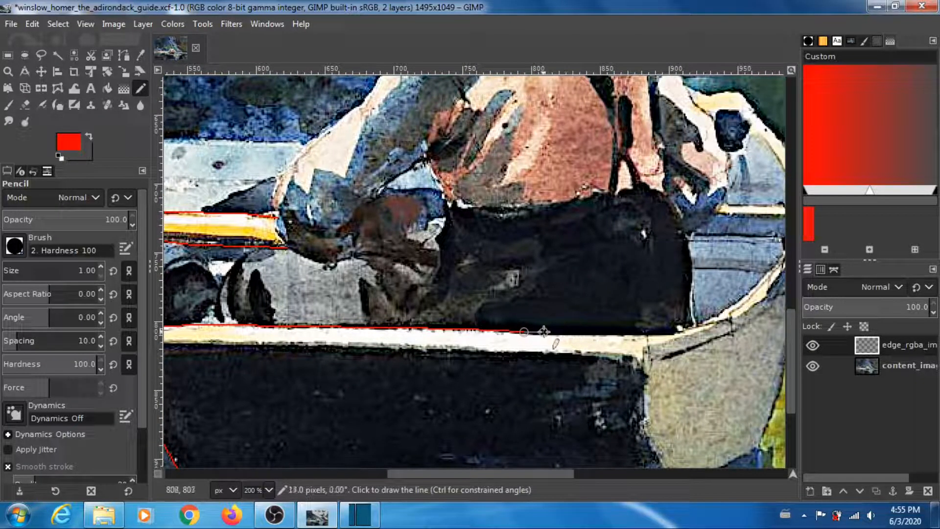
shift+click(543, 331)
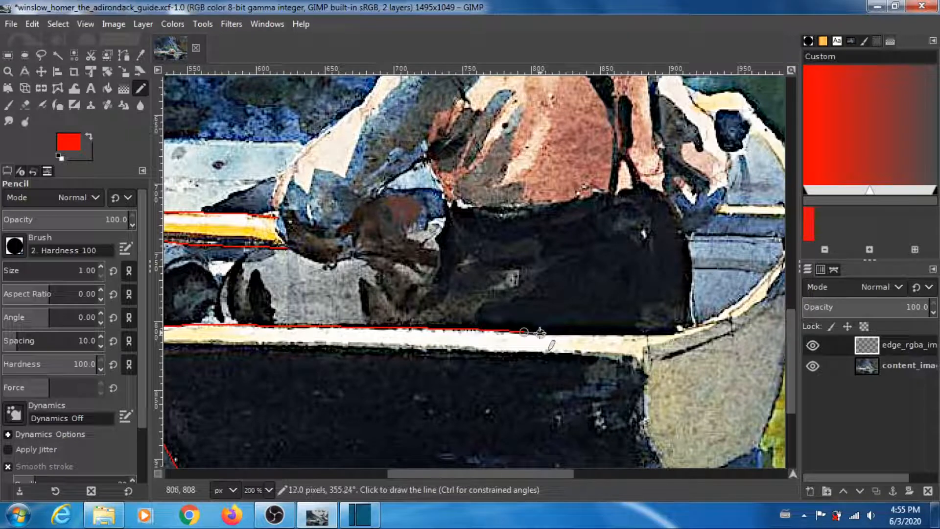
shift+click(626, 333)
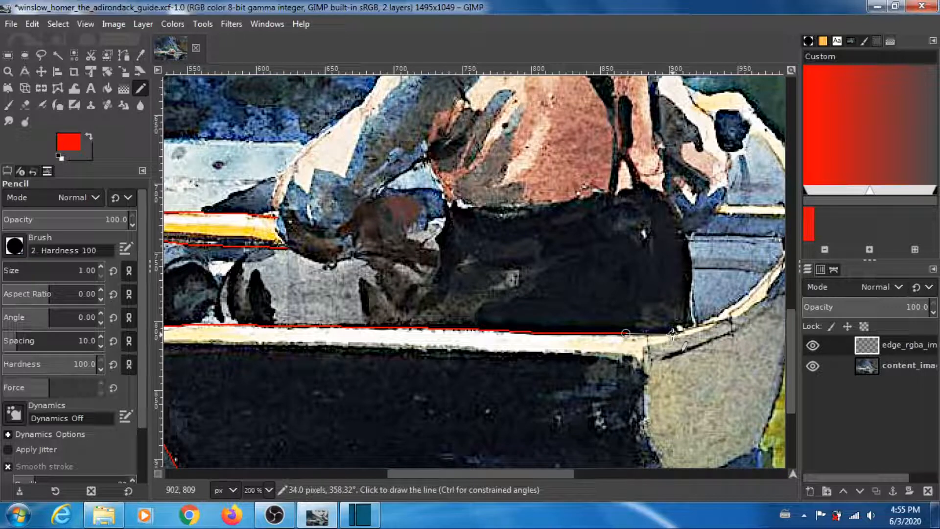
shift+click(673, 334)
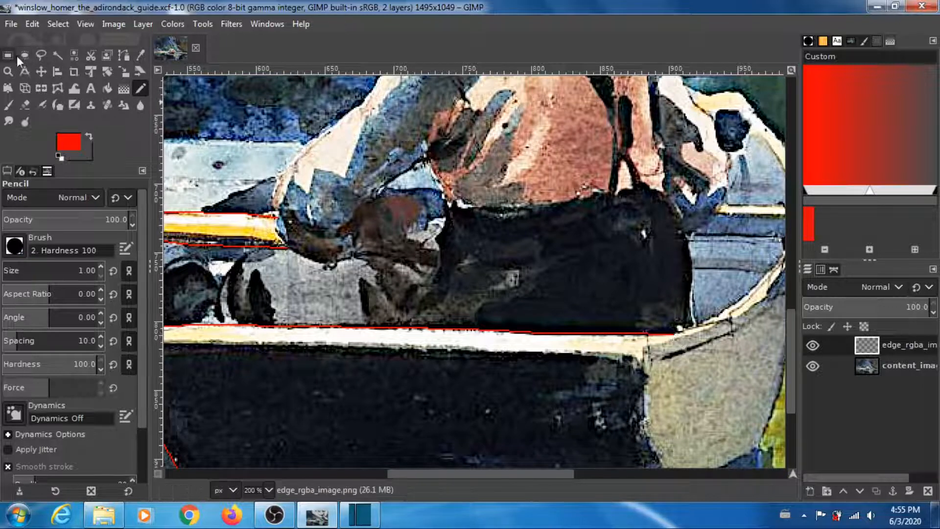
click(12, 56)
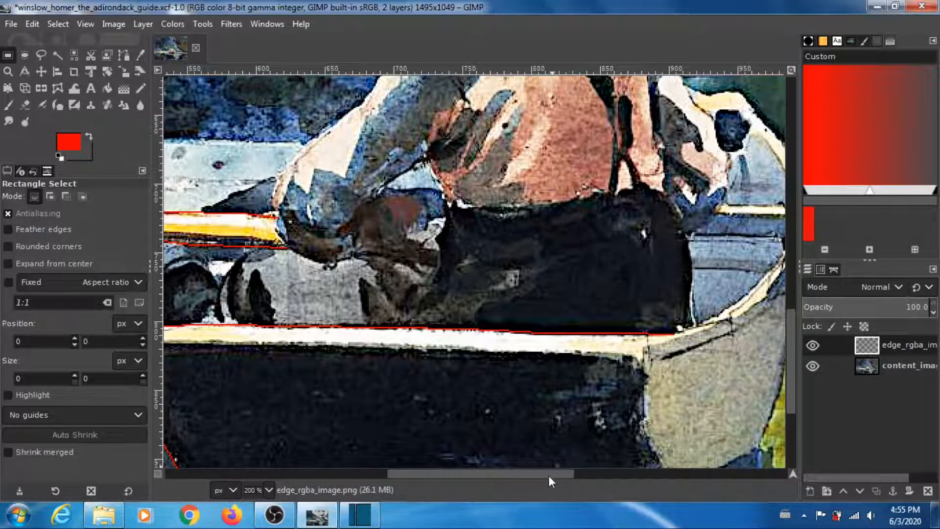
- Trace the inner edge of the curved gunwale in red up to the far oarlock and the underside of the oar
drag(549, 476, 602, 475)
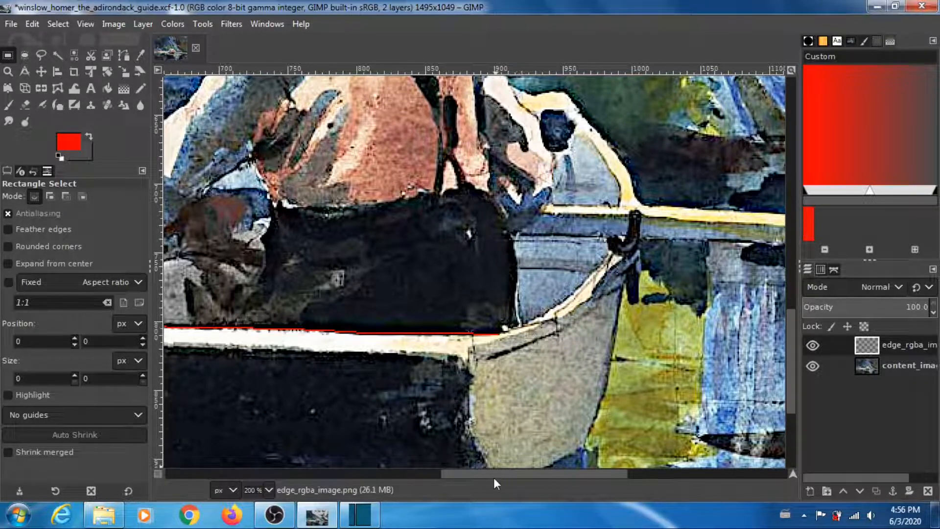
mouse_move(494, 476)
mouse_down()
mouse_move(395, 487)
mouse_move(501, 478)
mouse_up()
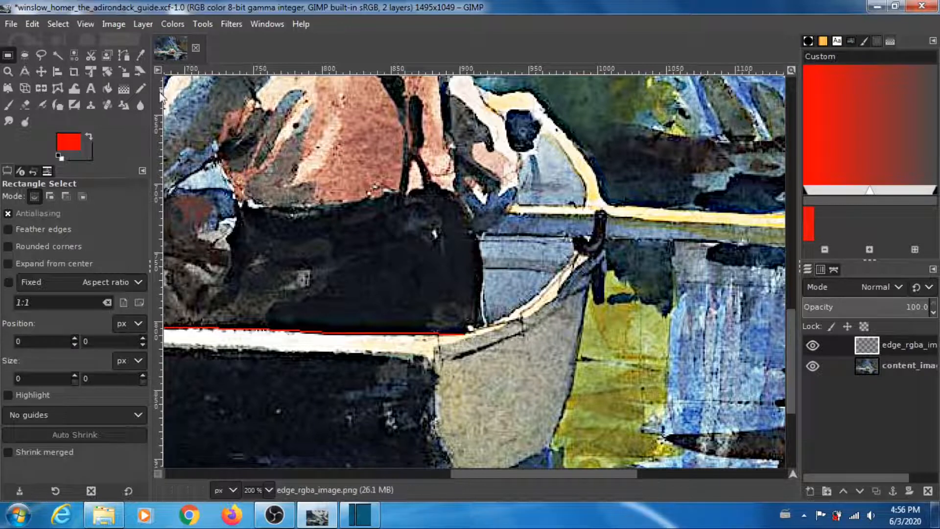
key(n)
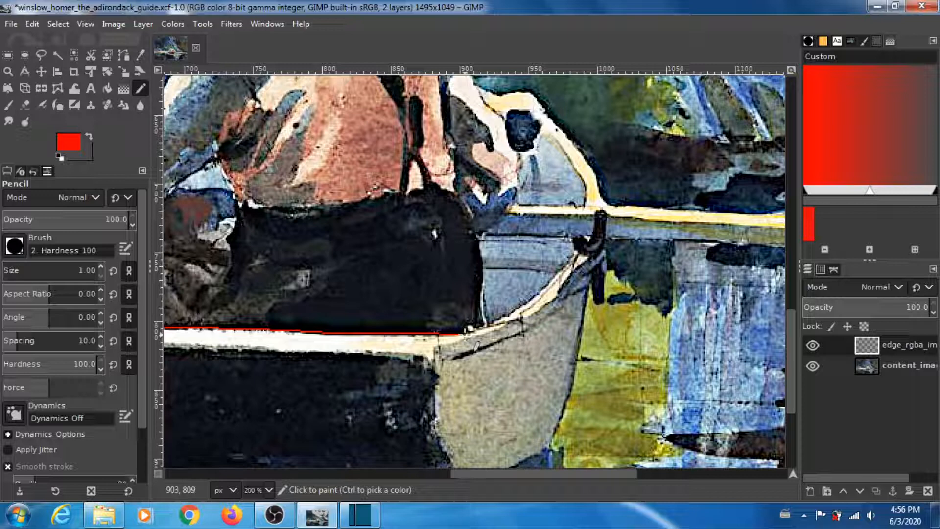
shift+click(512, 317)
shift+click(537, 293)
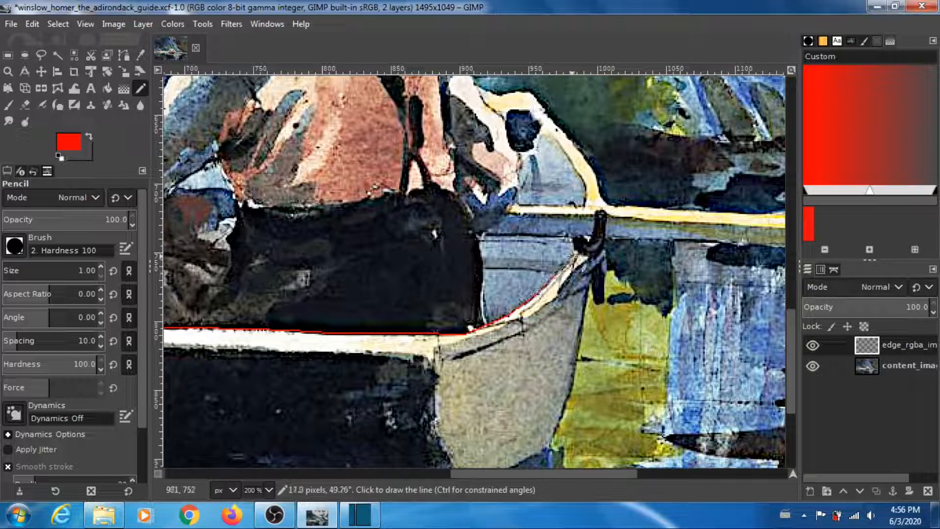
shift+click(564, 261)
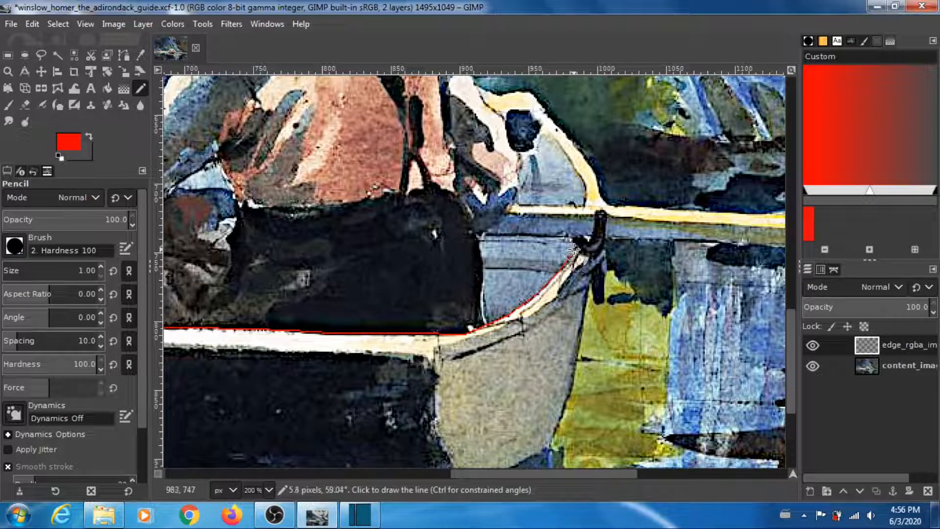
shift+click(574, 249)
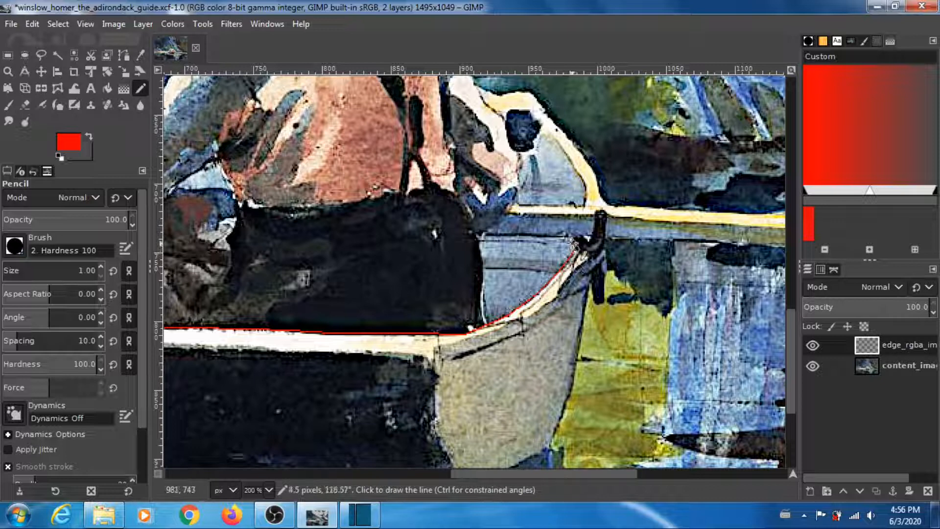
shift+click(573, 239)
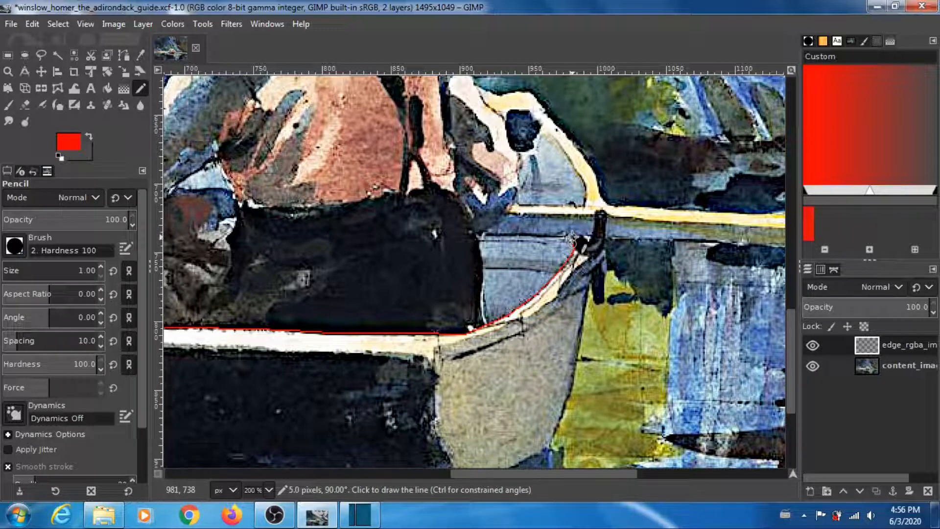
- Trace the underside of the oar shaft in red from the far oarlock back to the edge of the rower's dark trousers
shift+click(532, 237)
shift+click(508, 237)
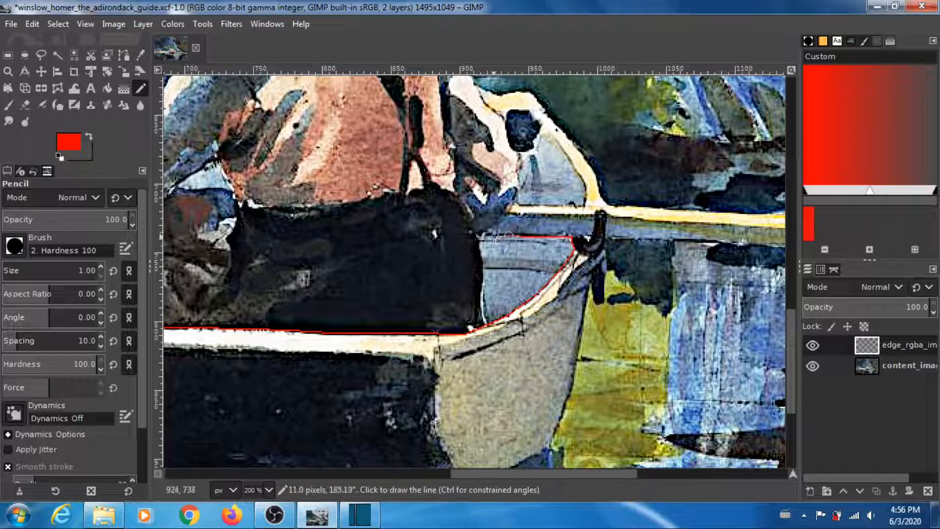
shift+click(481, 238)
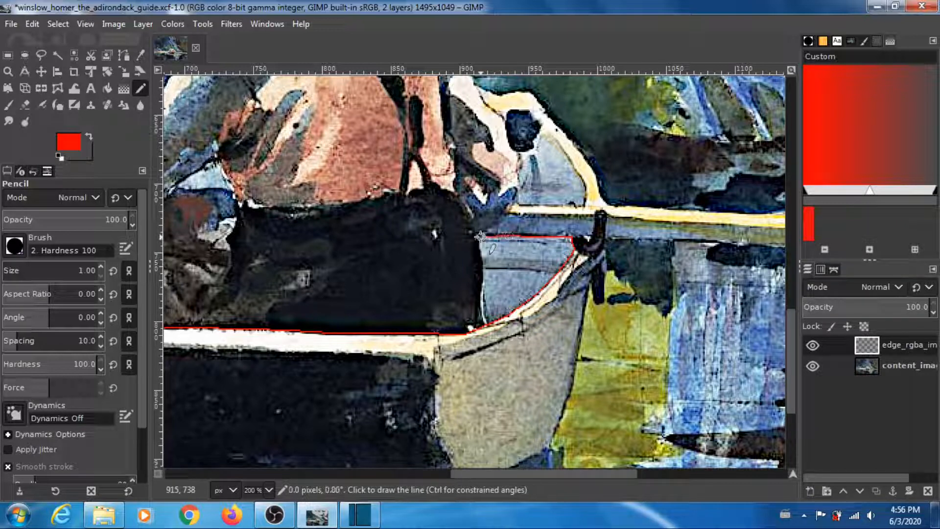
shift+click(479, 239)
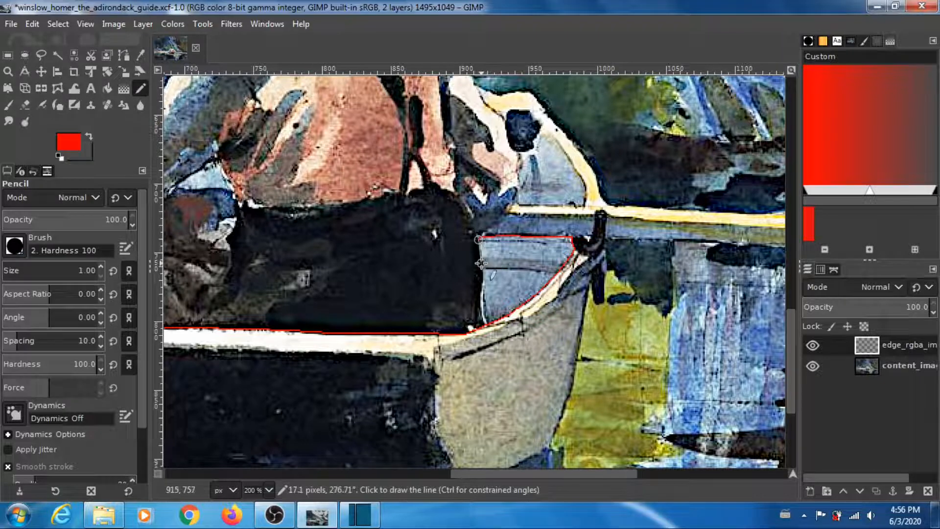
- Continue the red line down the edge of the dark trousers to the gunwale, closing the outline of the boat's blue-gray interior
shift+click(481, 263)
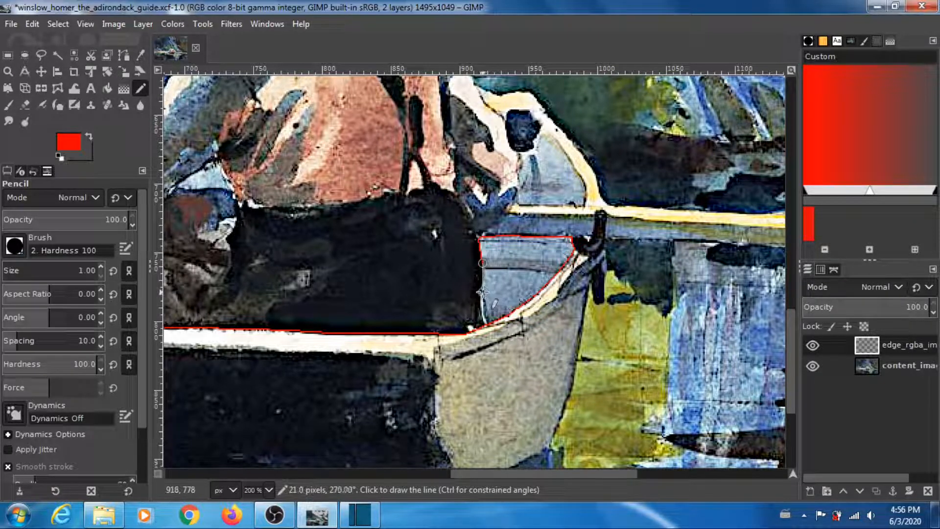
shift+click(483, 288)
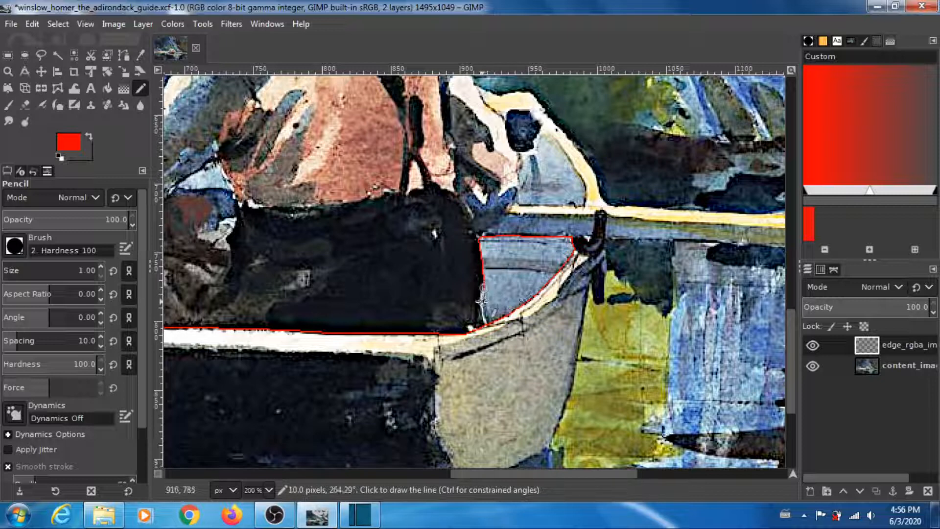
shift+click(481, 302)
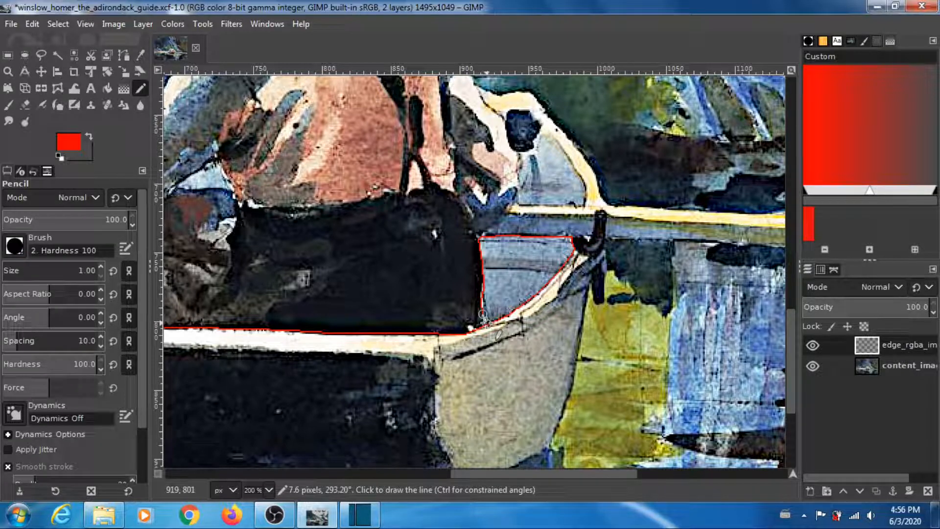
shift+click(484, 322)
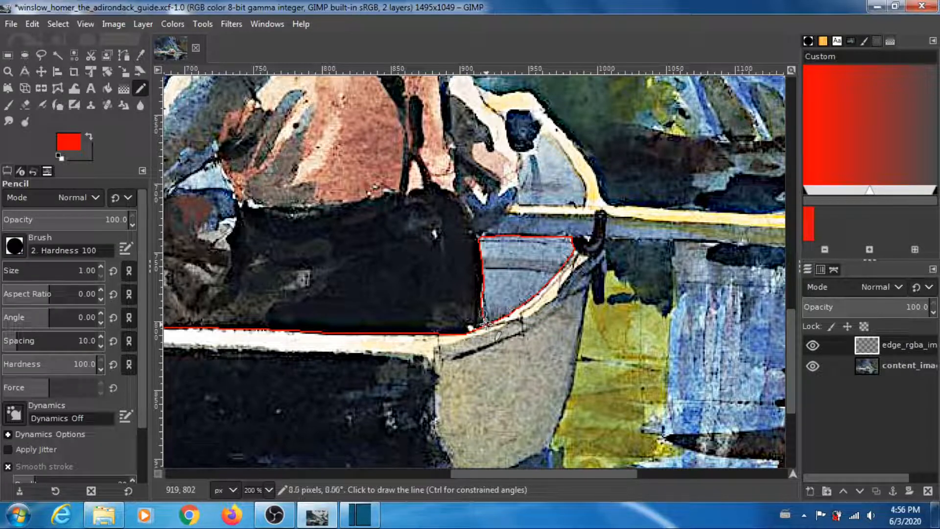
- Trace the outer end edge of the hull in red with the Pencil, from its lower corner at the water up to the oarlock's stem
click(8, 54)
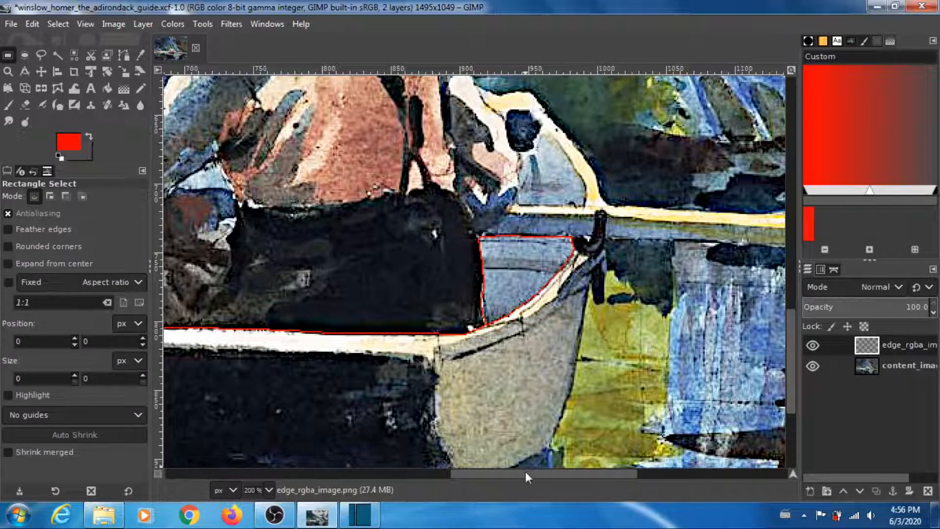
drag(525, 472, 577, 472)
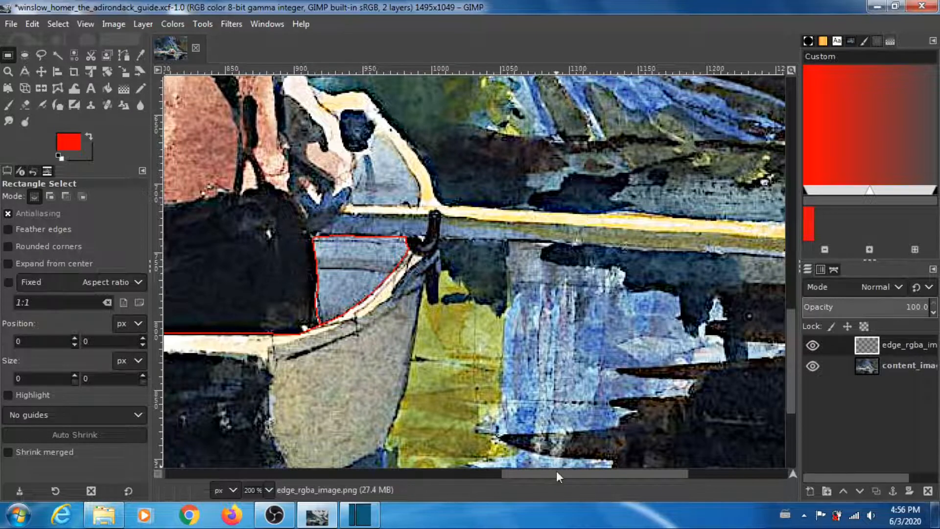
drag(556, 471, 563, 472)
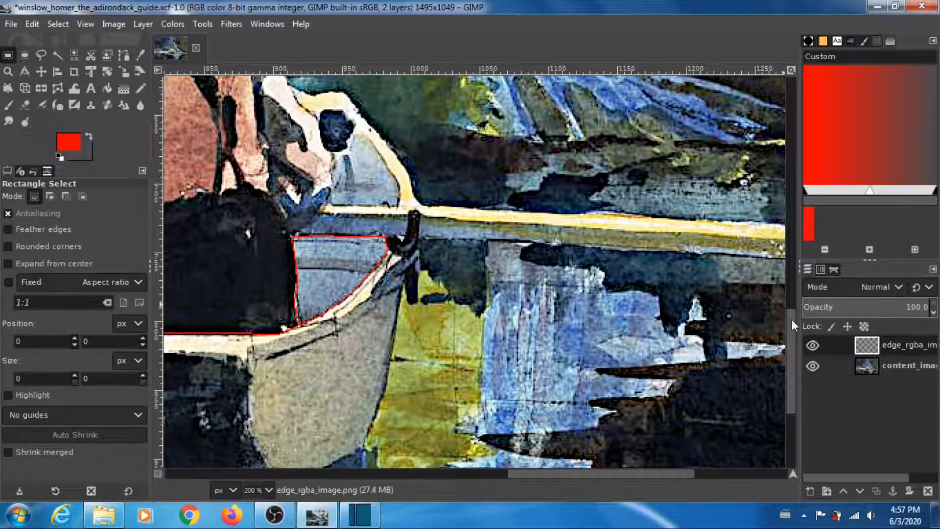
drag(792, 319, 790, 352)
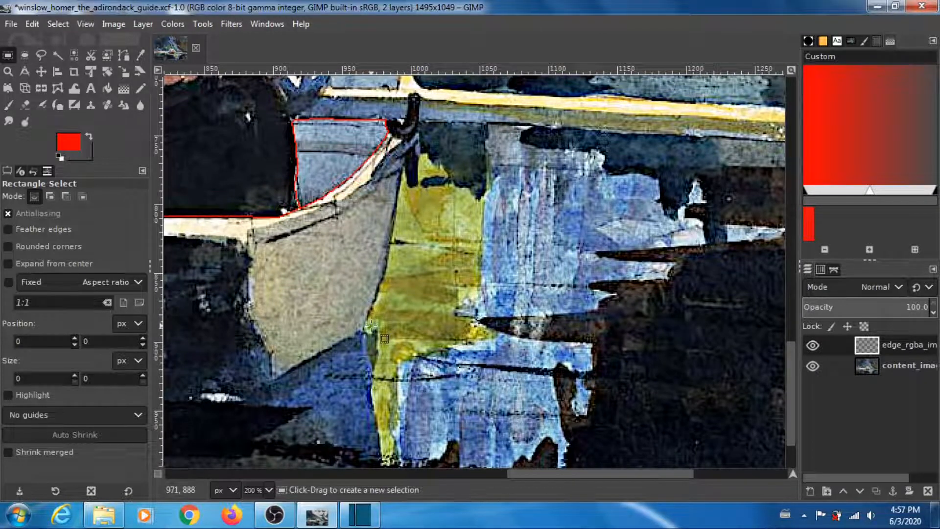
click(140, 89)
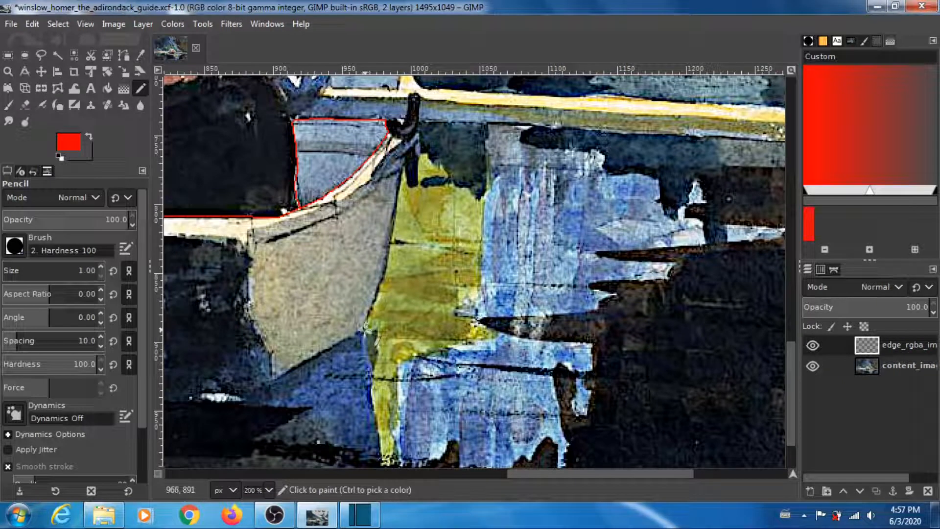
click(365, 330)
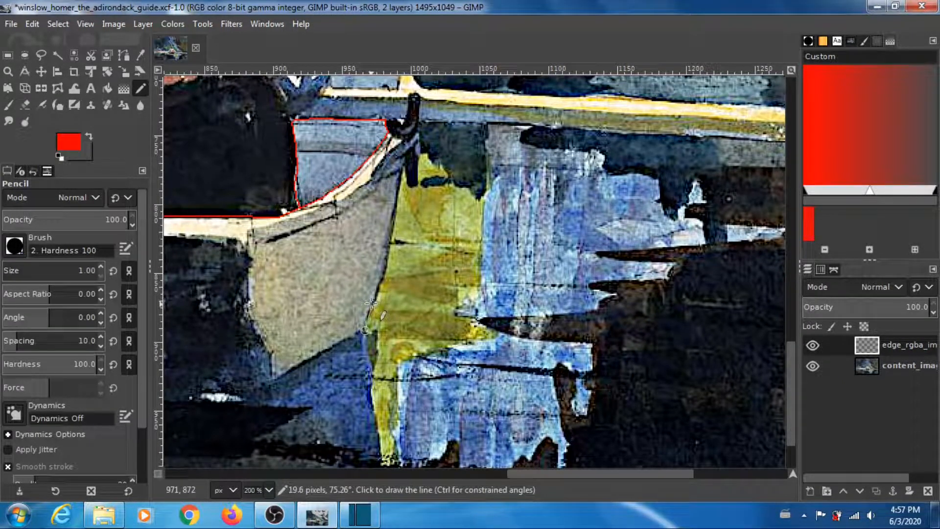
shift+click(371, 304)
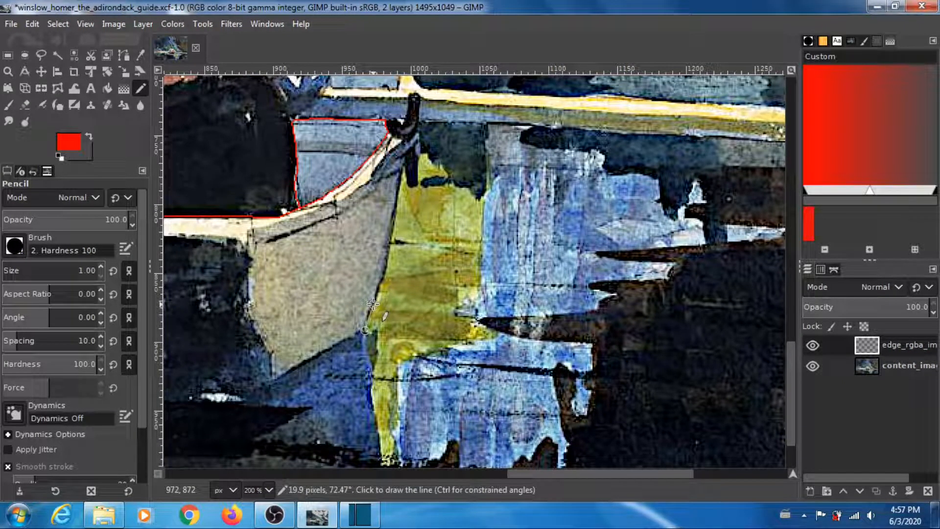
shift+click(381, 280)
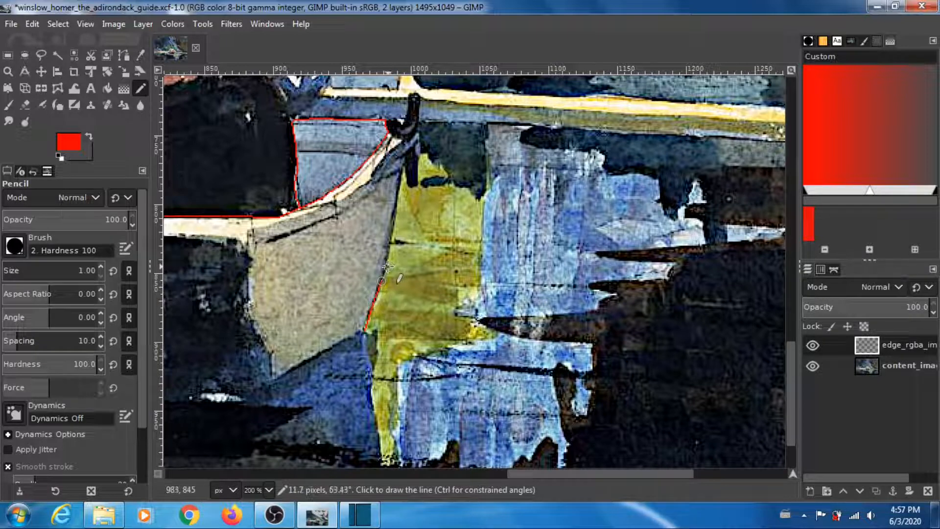
shift+click(389, 238)
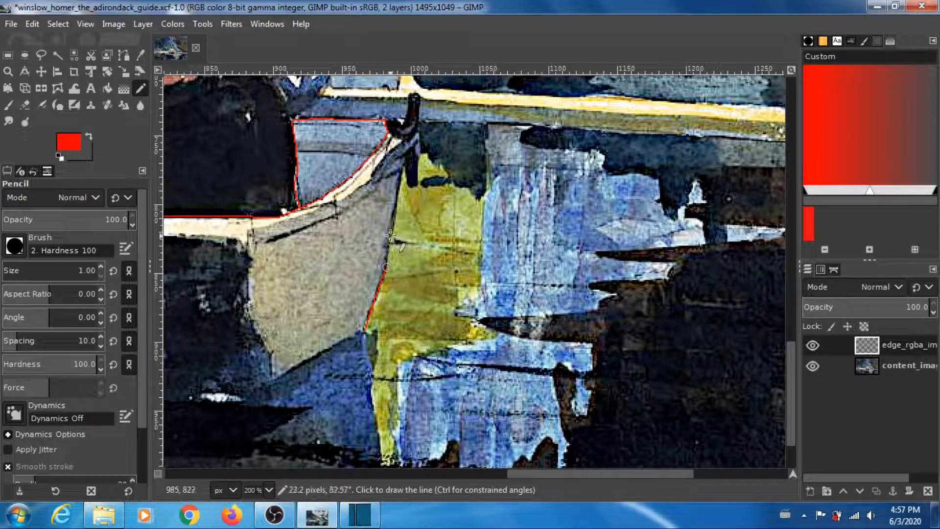
shift+click(395, 220)
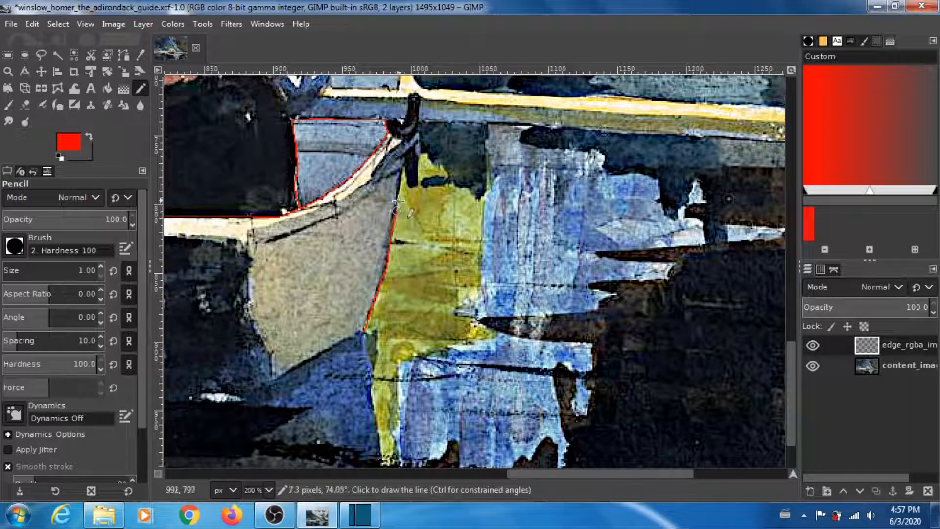
shift+click(401, 181)
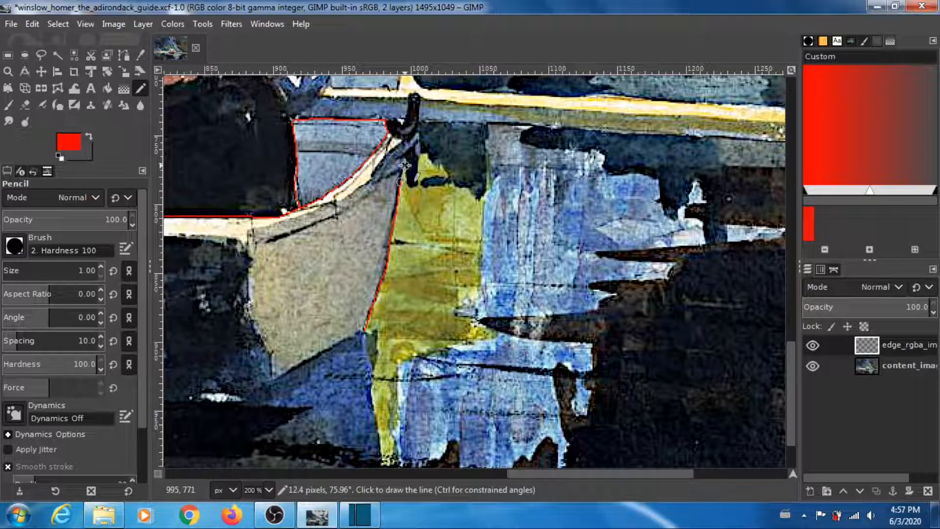
shift+click(405, 165)
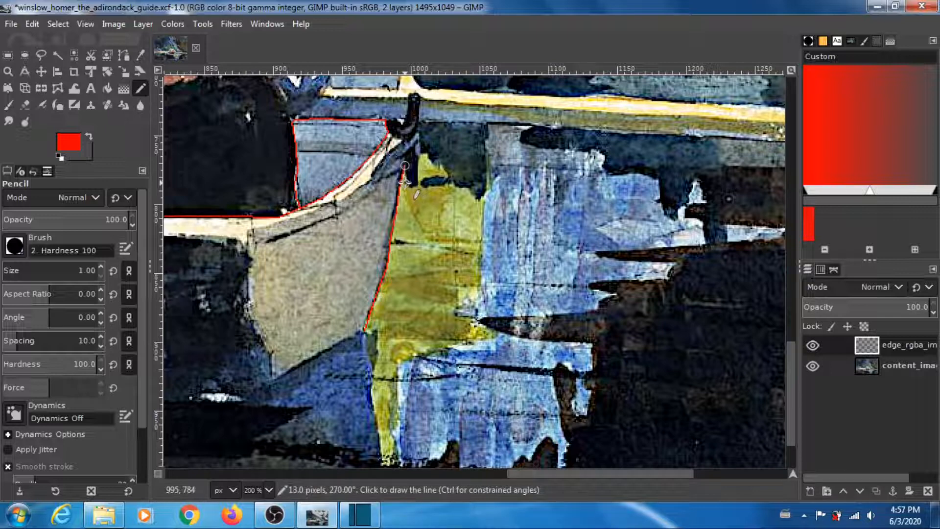
- Outline the dark oarlock stem in red, down its near side, around the lower tip and up the water side toward the oar
shift+click(405, 183)
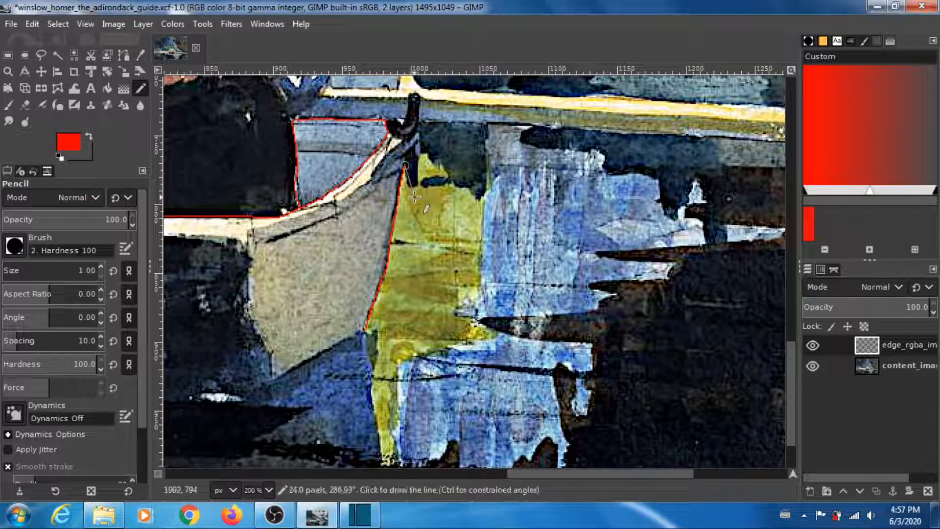
shift+click(406, 184)
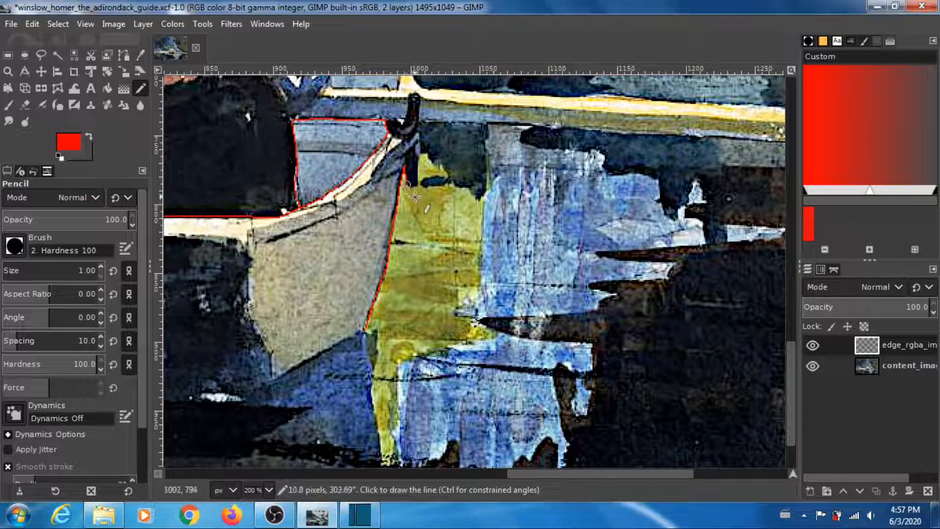
shift+click(411, 186)
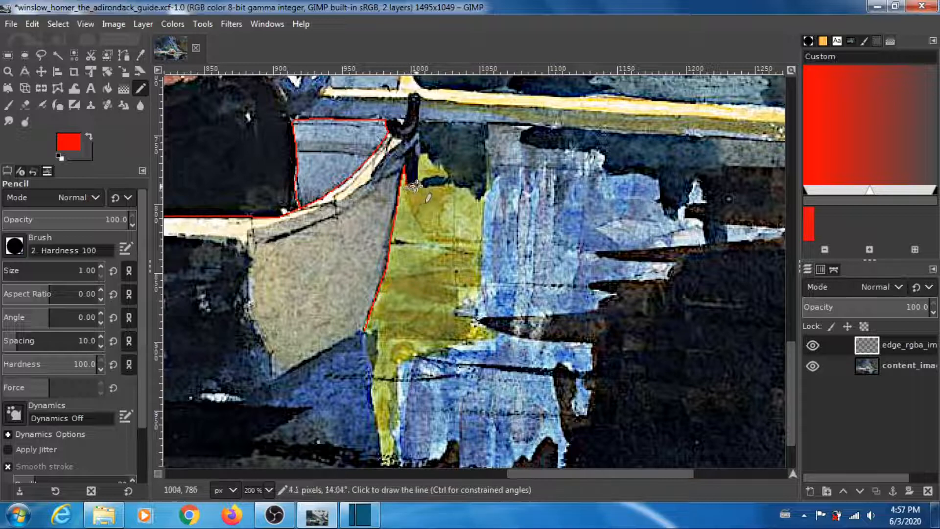
shift+click(417, 176)
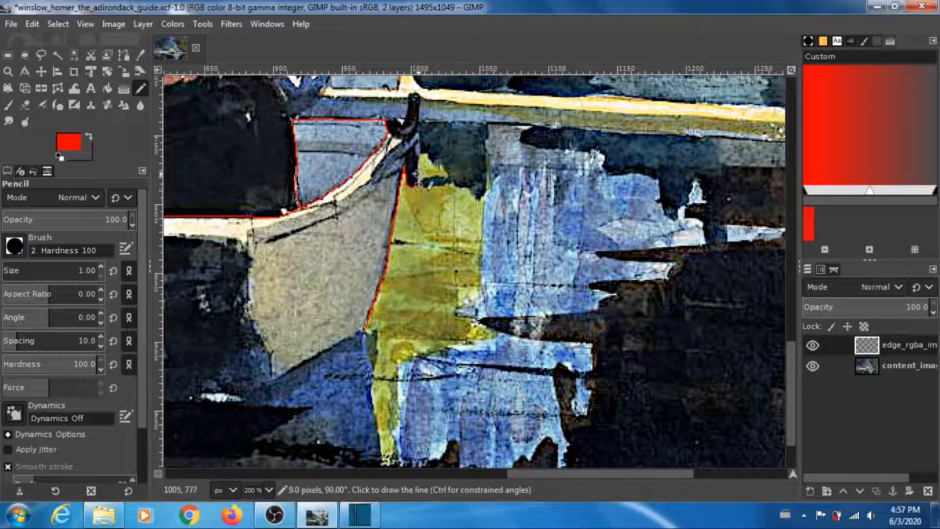
shift+click(418, 166)
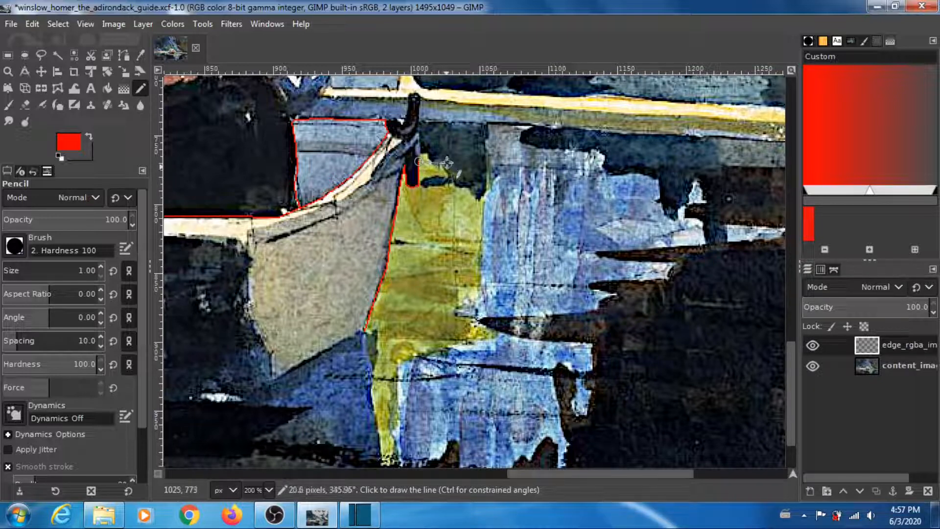
click(420, 149)
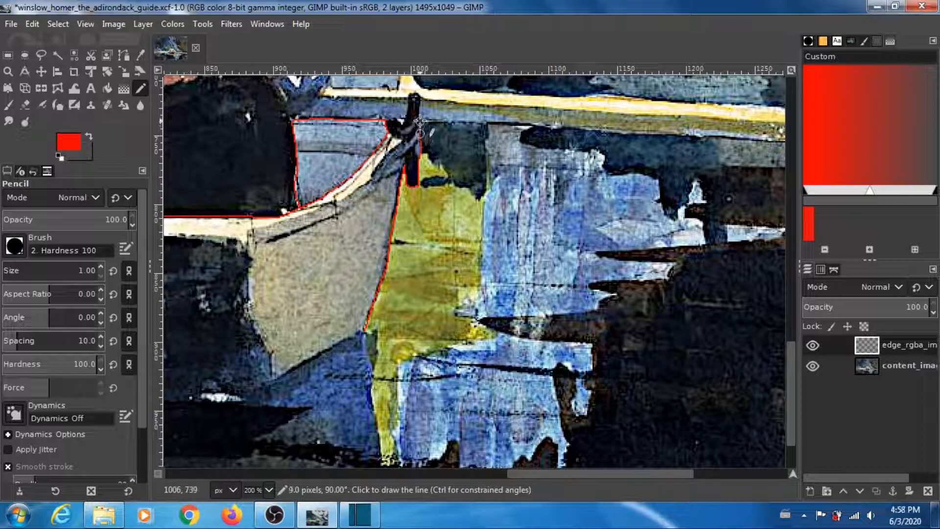
- Trace the lower edge of the oar in red from the oarlock out over the water to the start of the pale blade edge
shift+click(535, 125)
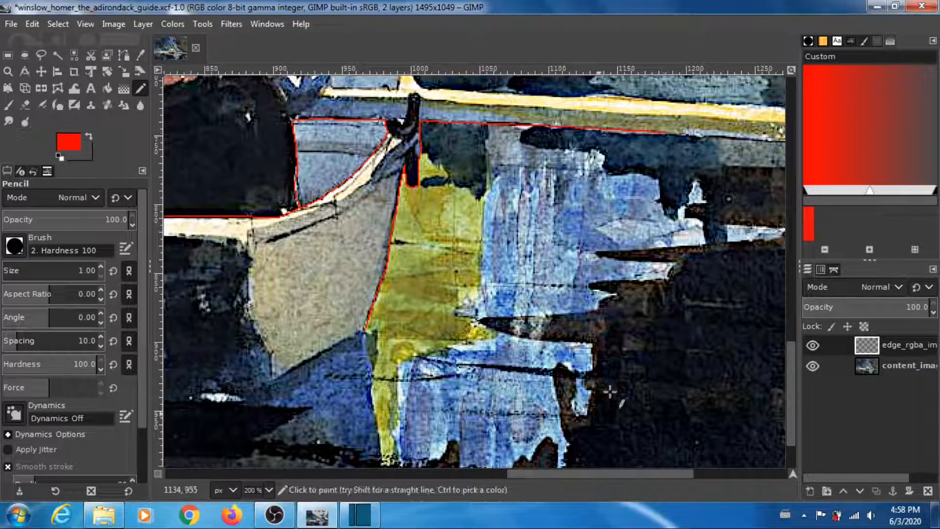
drag(576, 475, 683, 463)
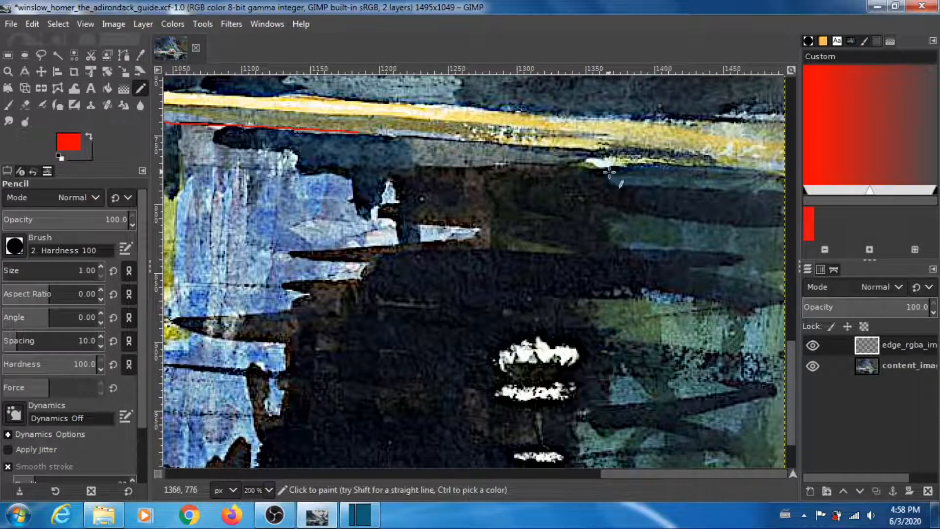
shift+click(535, 148)
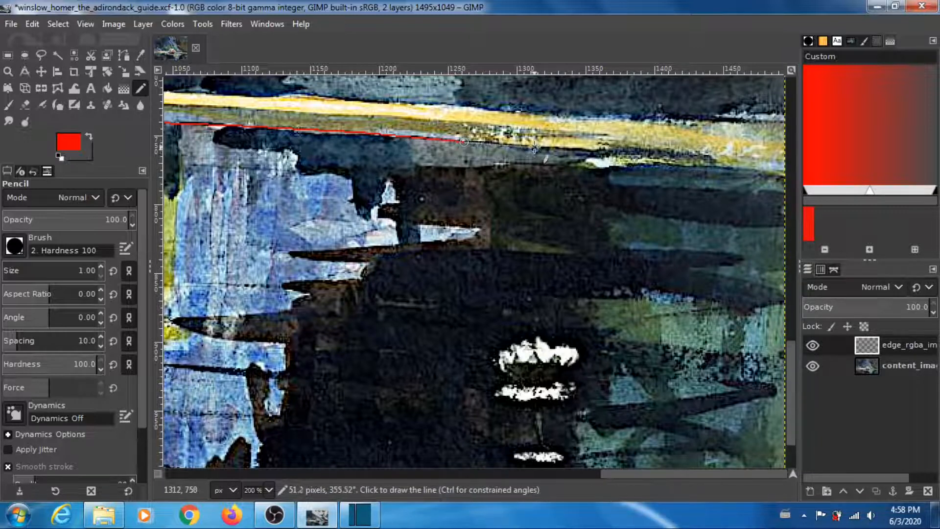
shift+click(603, 151)
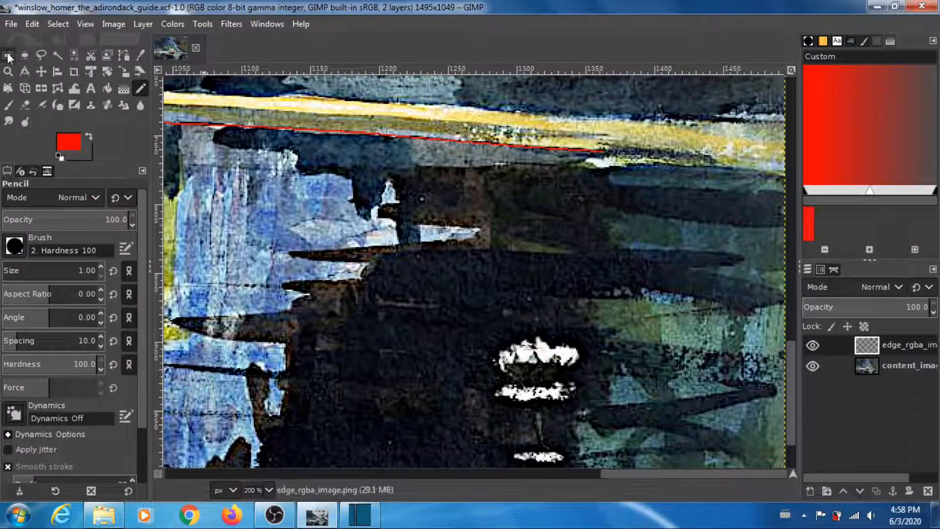
- Start a red Pencil line along the upper edge of the oar, from the rower's hand toward the oarlock
click(8, 58)
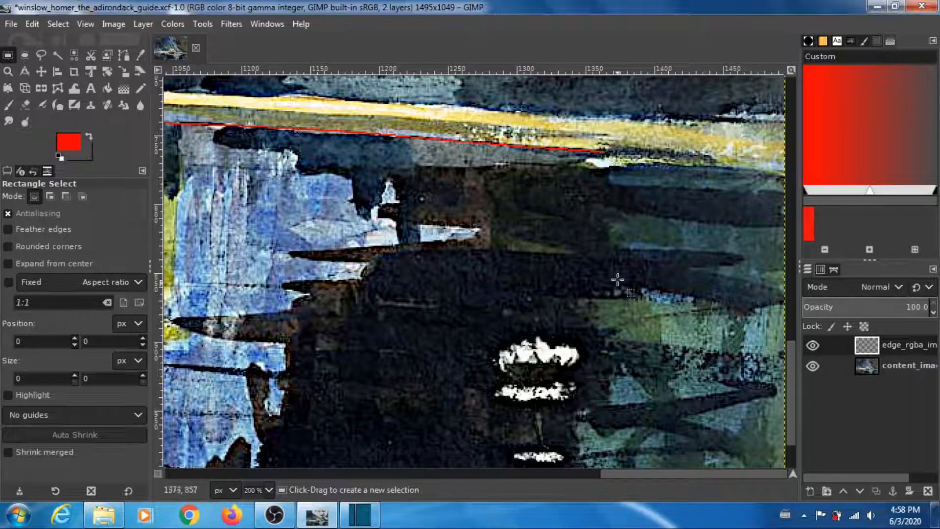
scroll(787, 378, up, 5)
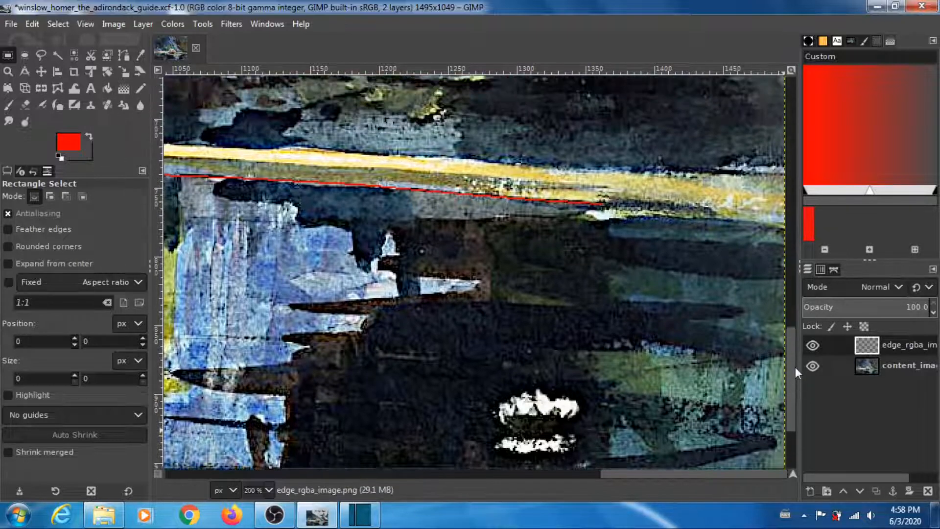
drag(633, 475, 544, 474)
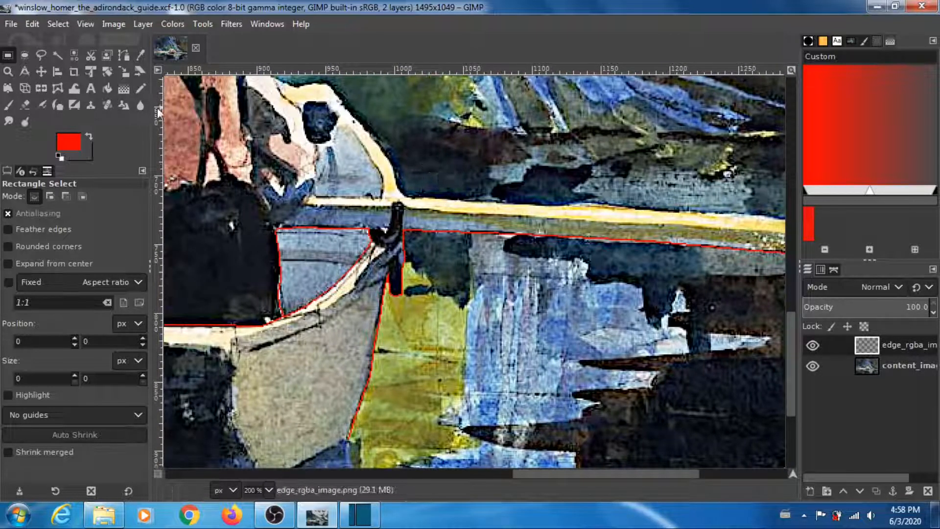
click(141, 89)
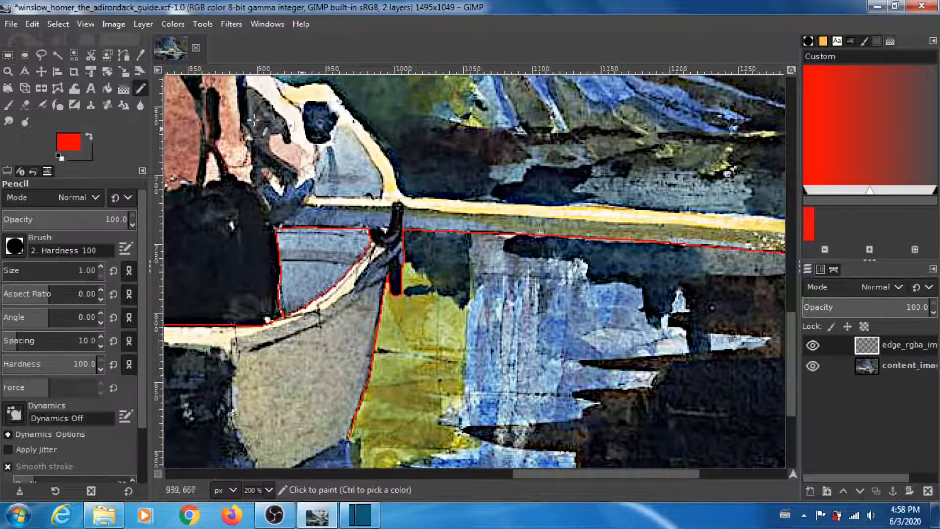
click(311, 196)
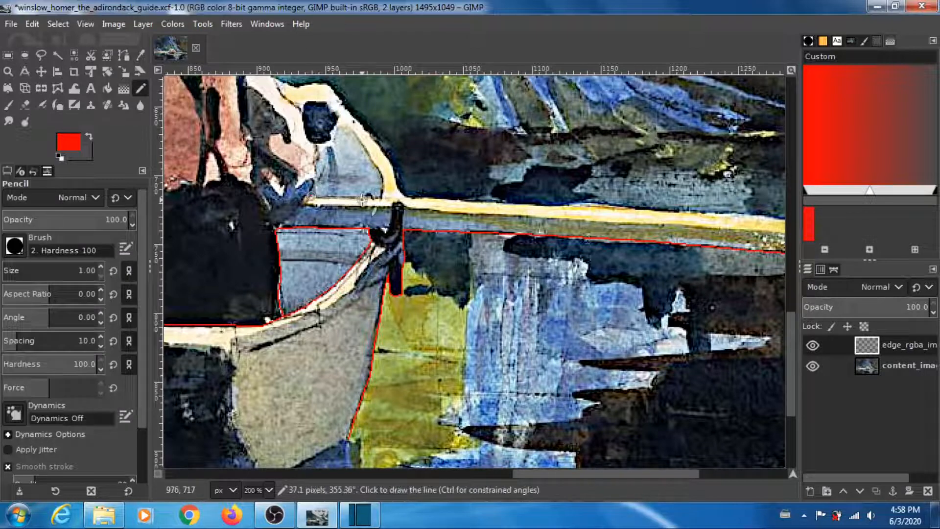
click(363, 198)
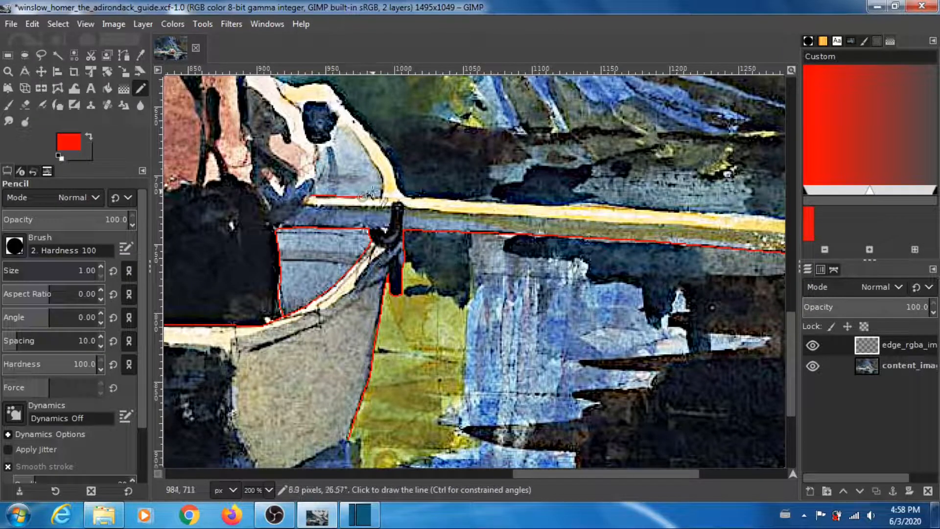
click(369, 197)
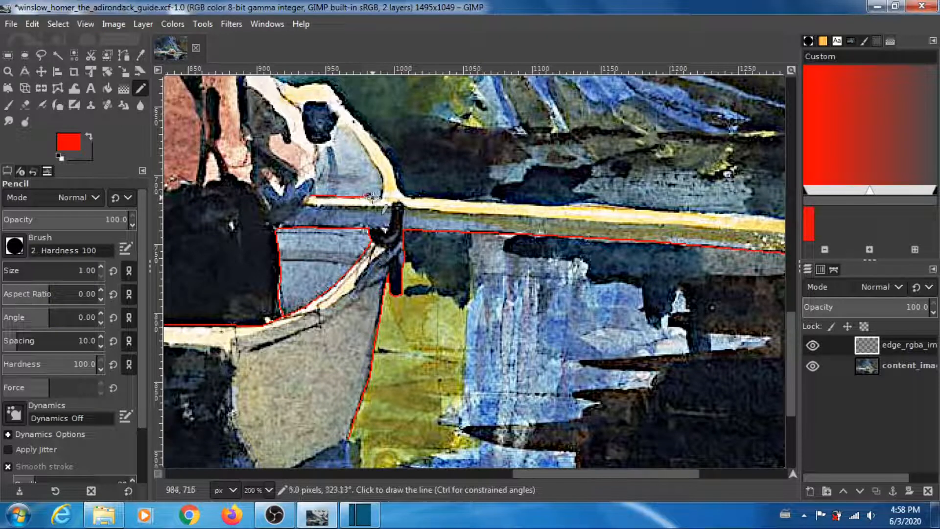
- Continue the red line along the oar's upper edge, past the oarlock and out over the water to the start of the blade
click(429, 198)
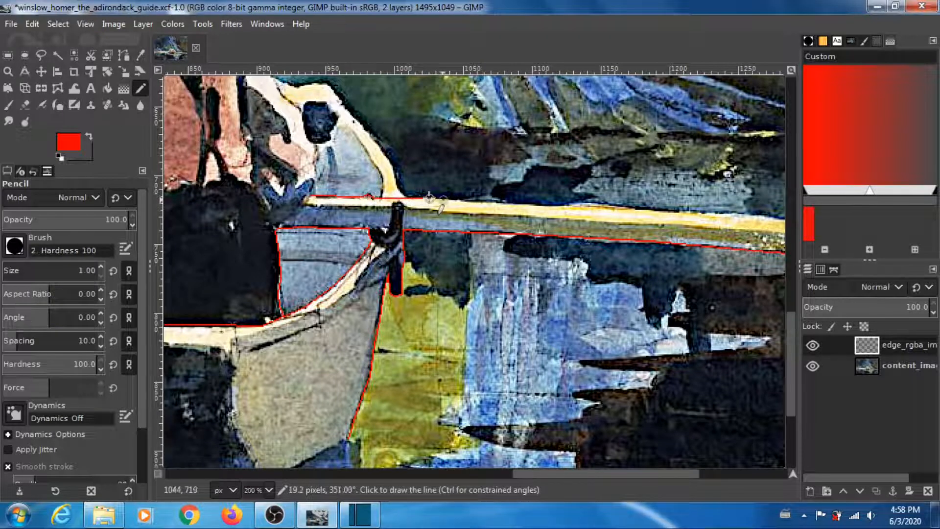
click(549, 205)
click(593, 204)
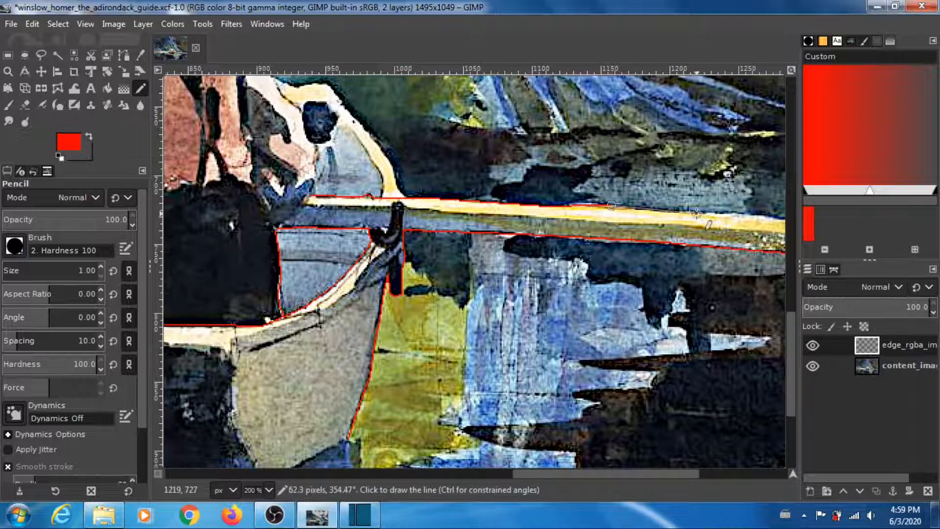
click(639, 208)
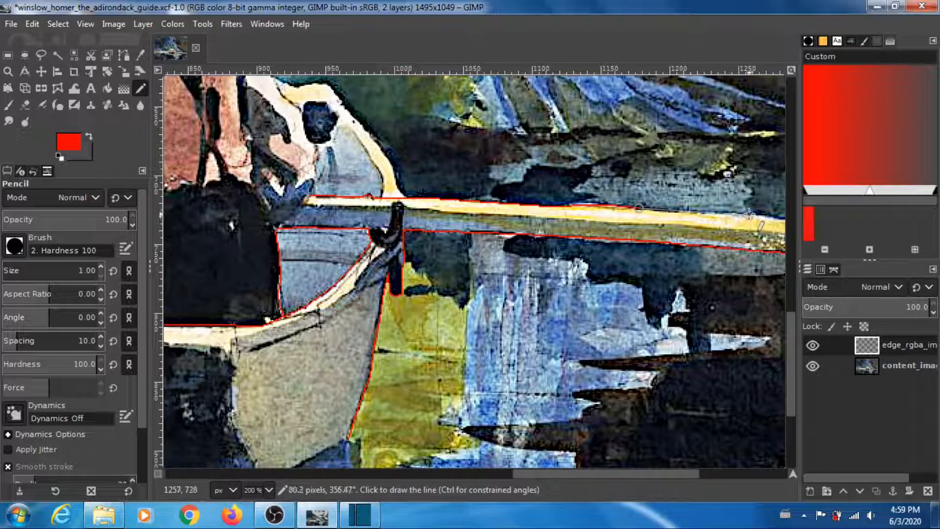
click(713, 212)
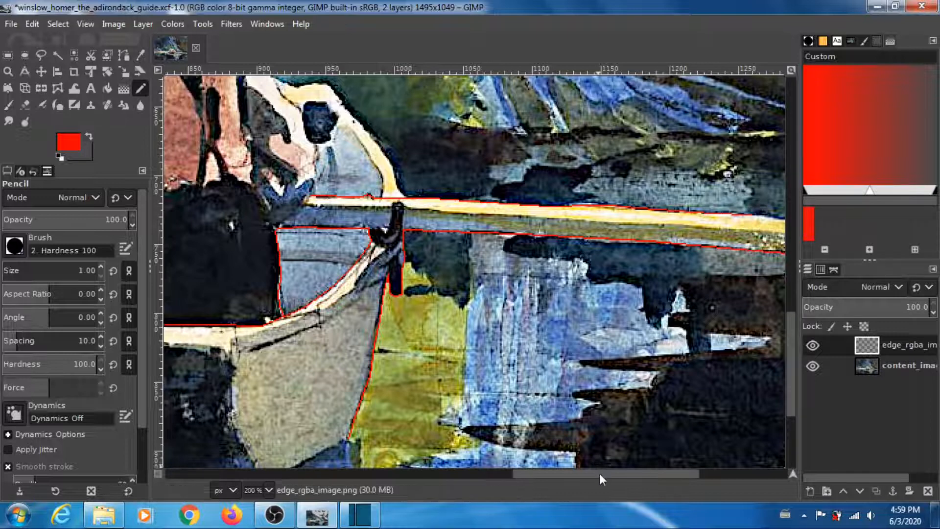
drag(600, 474, 681, 471)
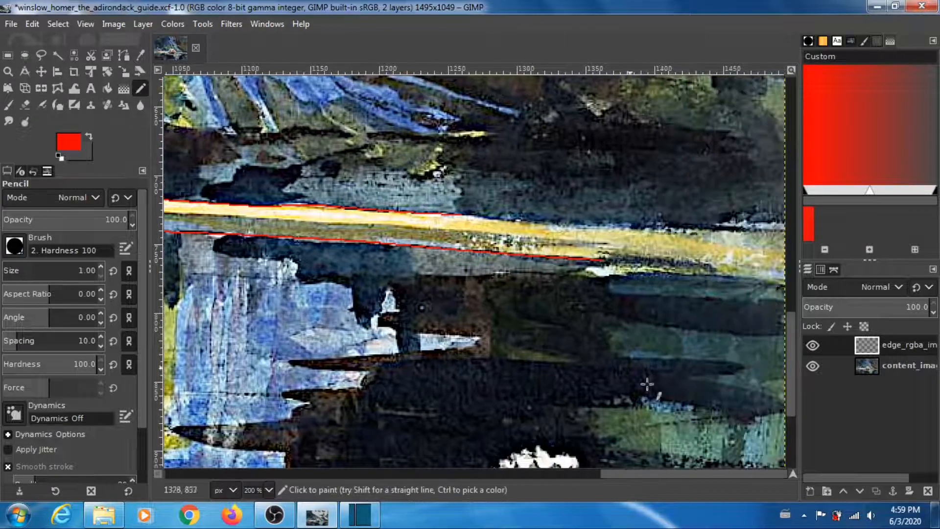
click(474, 215)
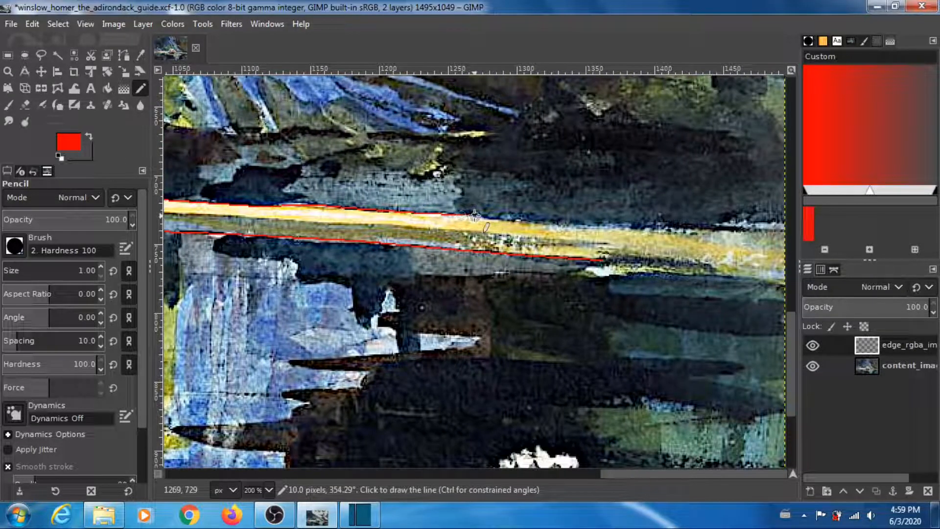
shift+click(546, 225)
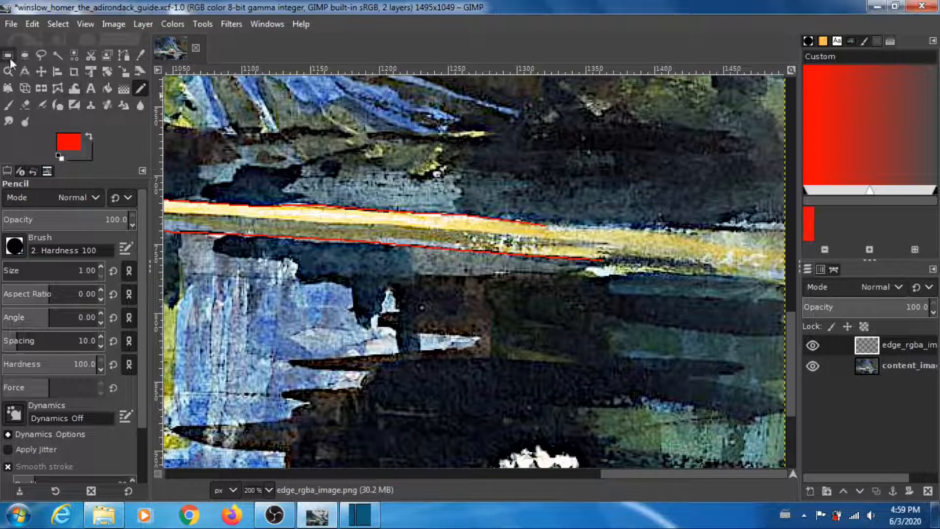
- Review the whole painting at 50% zoom, then examine the tree roots and the rower at 100%
click(8, 56)
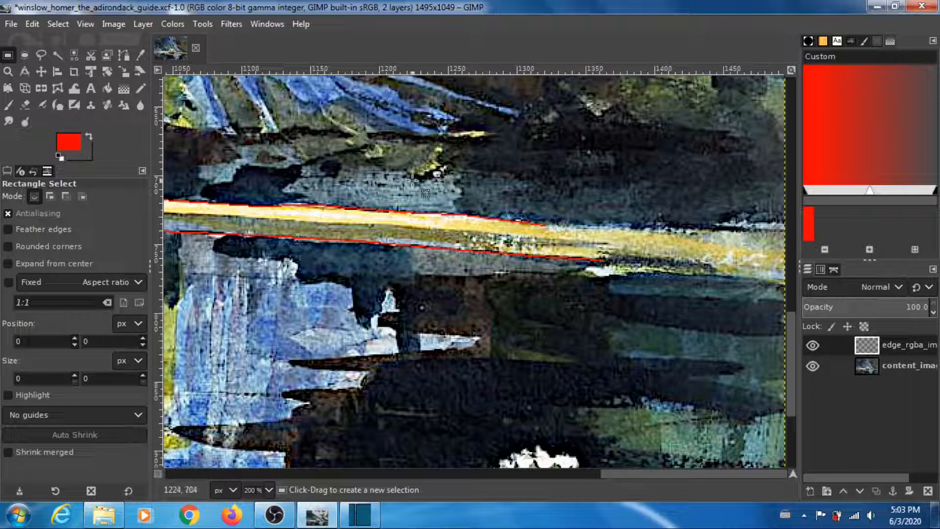
click(81, 23)
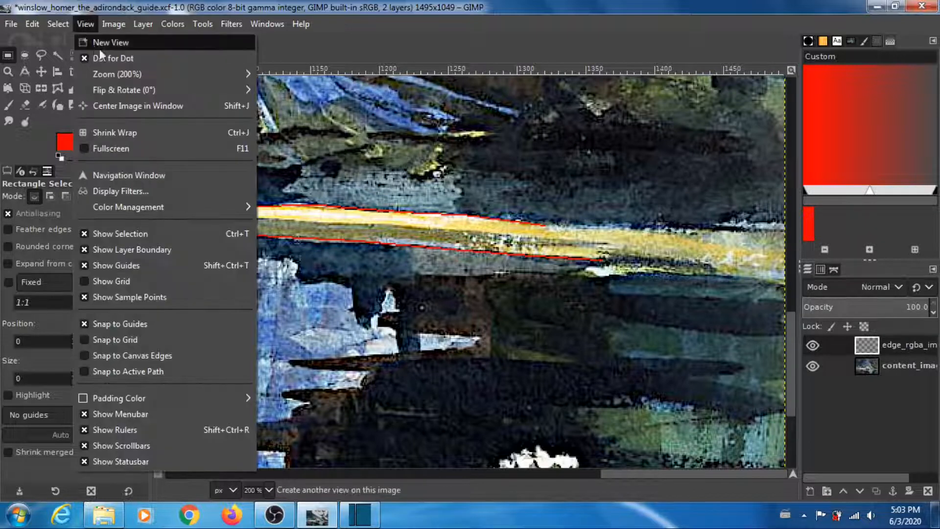
mouse_move(132, 74)
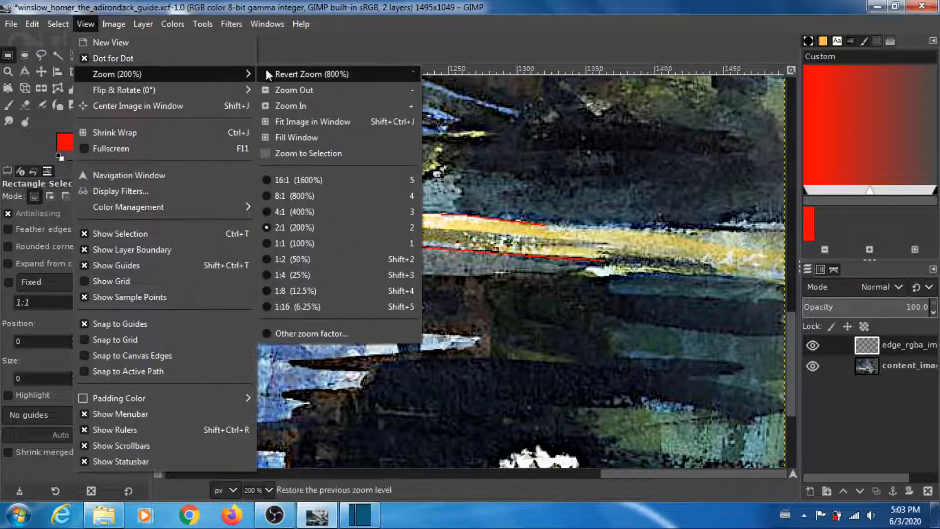
click(303, 258)
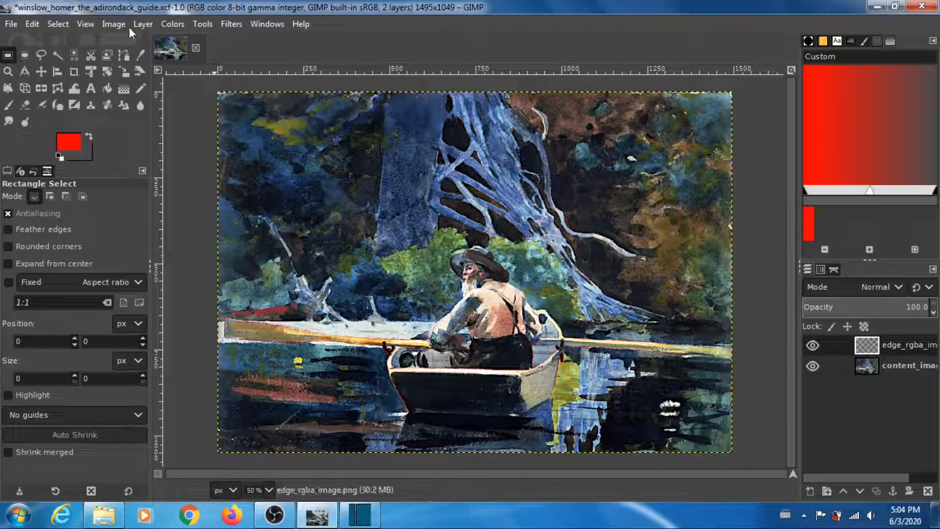
click(88, 24)
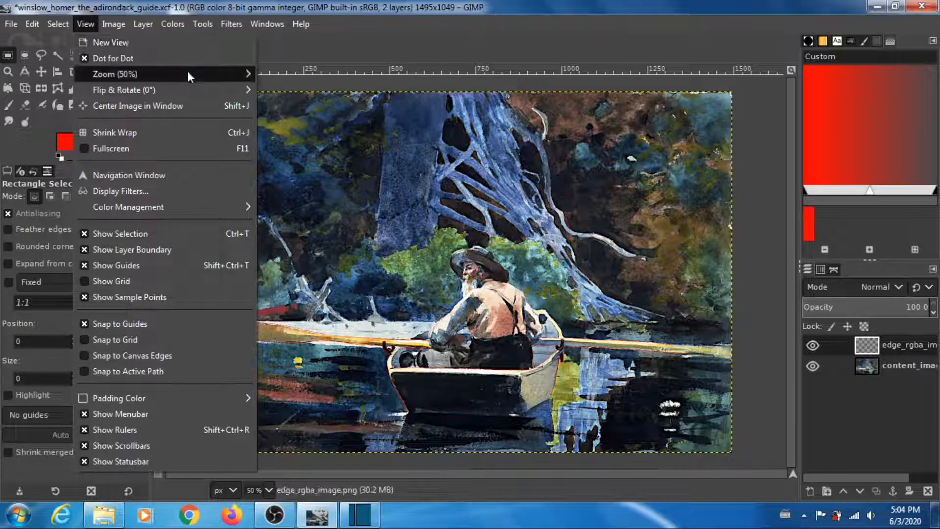
mouse_move(186, 73)
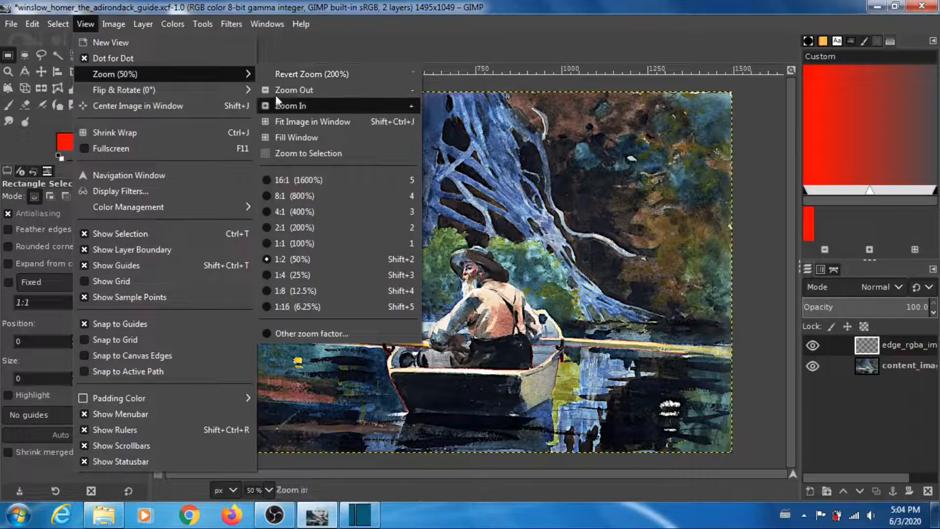
click(304, 243)
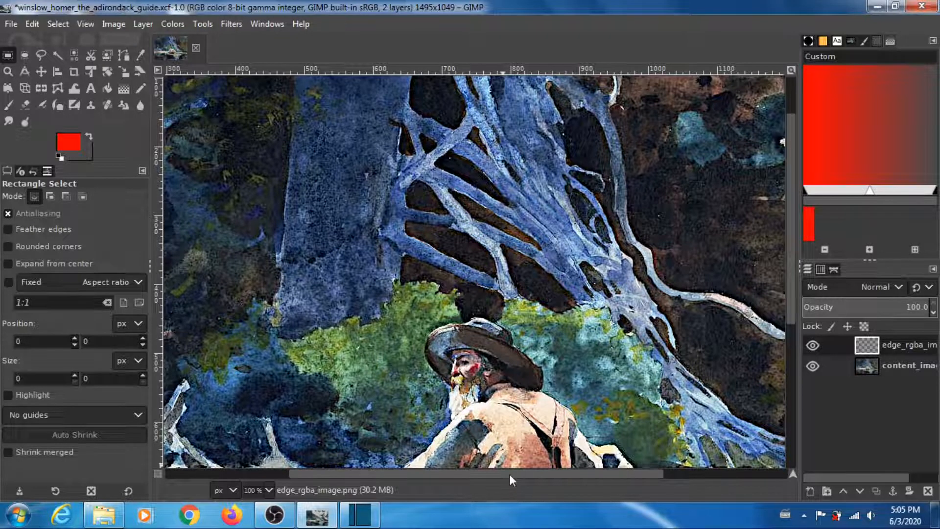
drag(510, 474, 528, 481)
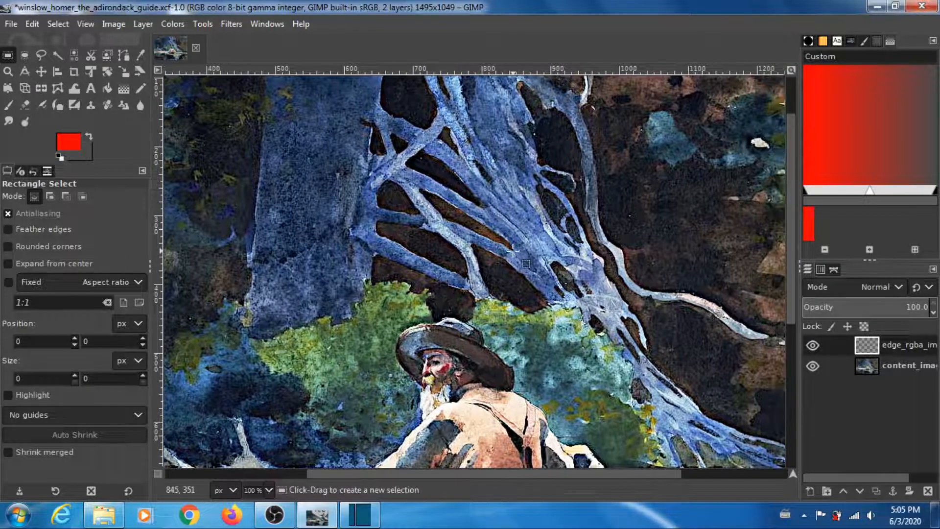
scroll(512, 251, down, 5)
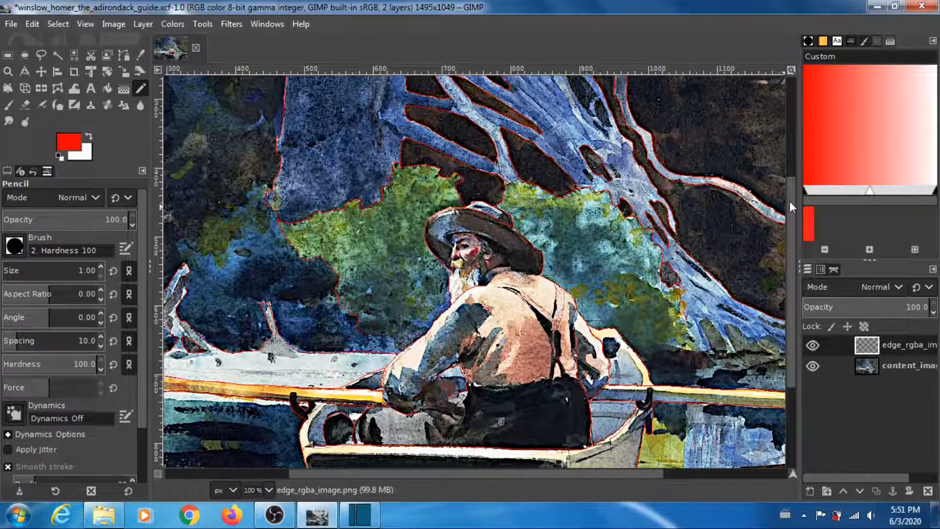
- Examine the red outlines around the rower and boat at 100% and 200%, and those of the trees, shoreline and far oar at 100%
drag(789, 200, 797, 247)
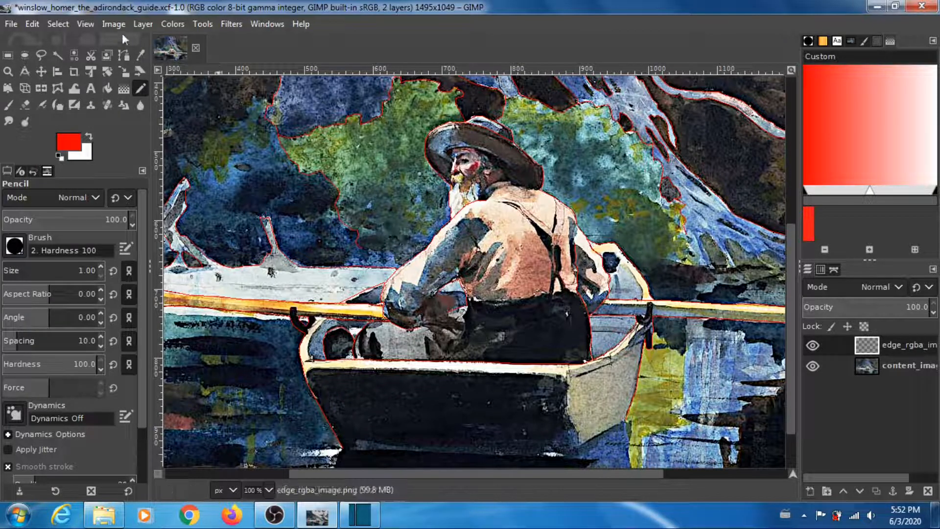
click(79, 25)
mouse_move(228, 72)
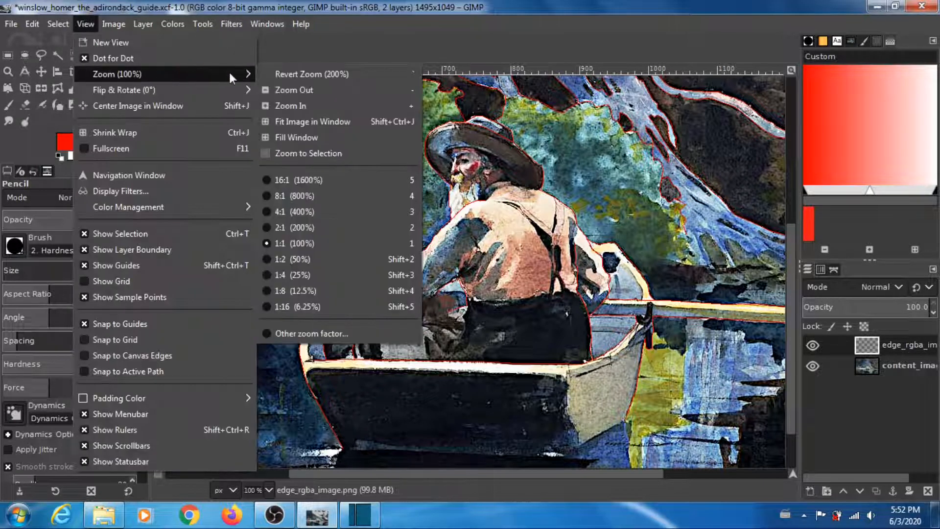
click(296, 227)
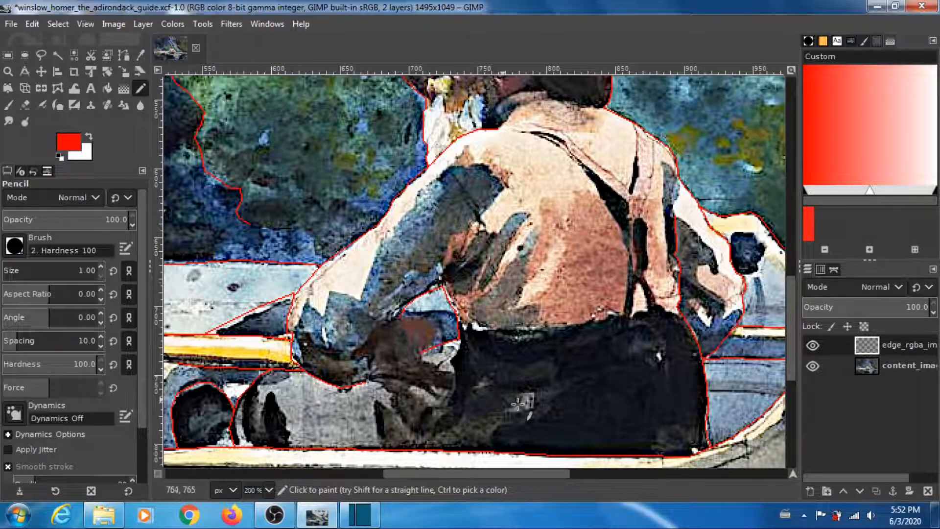
click(83, 25)
mouse_move(119, 77)
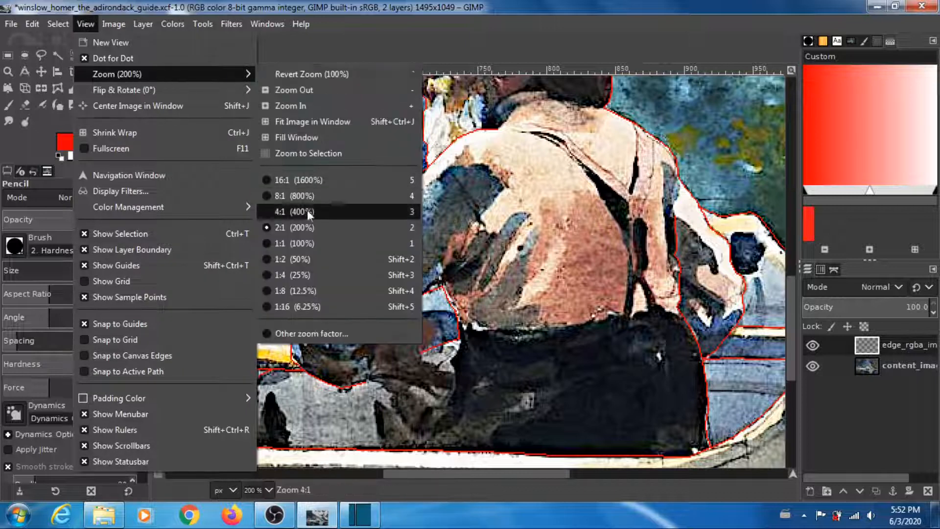
click(310, 240)
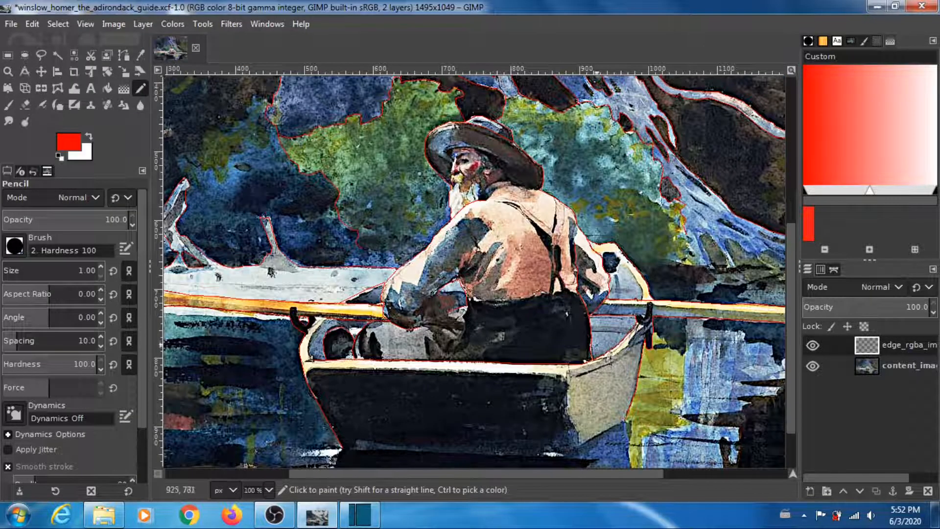
scroll(598, 343, up, 5)
drag(463, 475, 293, 478)
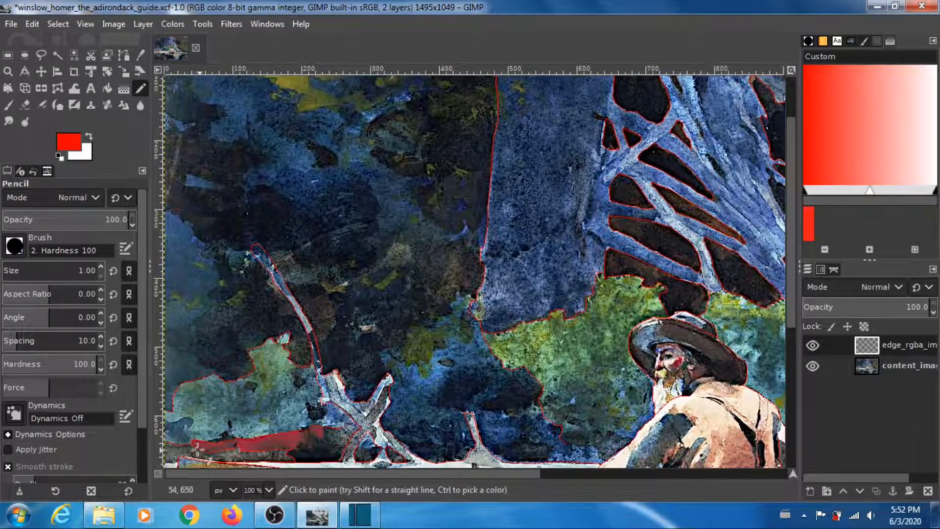
scroll(415, 244, down, 3)
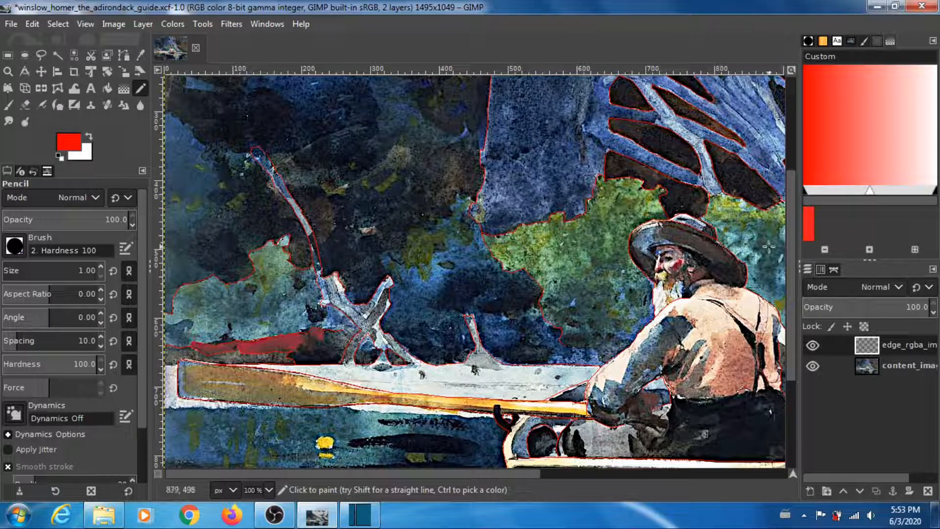
drag(791, 226, 792, 269)
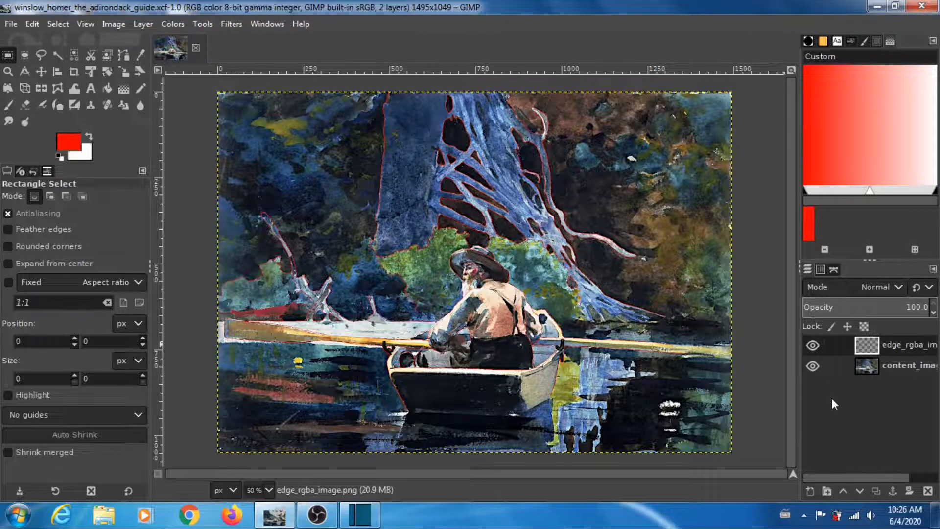
- Add a new transparent layer above the edge layer and name it sparse_depthmap_rgba_image.png
click(810, 491)
click(847, 479)
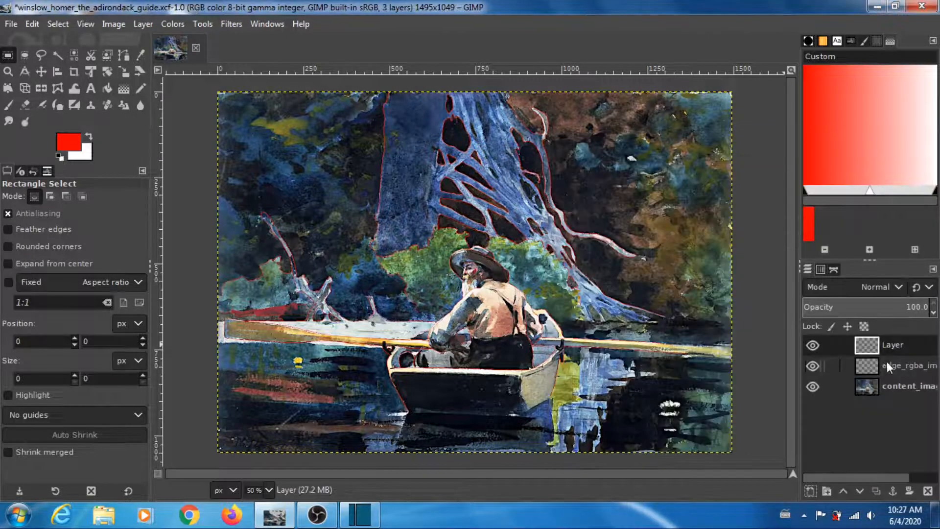
double_click(888, 346)
key(Return)
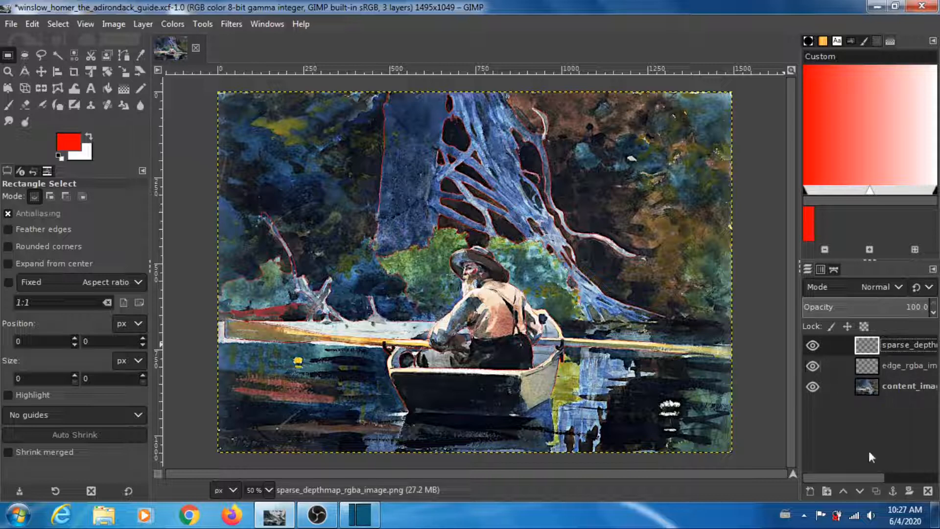
mouse_move(866, 481)
mouse_down()
mouse_move(933, 478)
mouse_move(866, 474)
mouse_up()
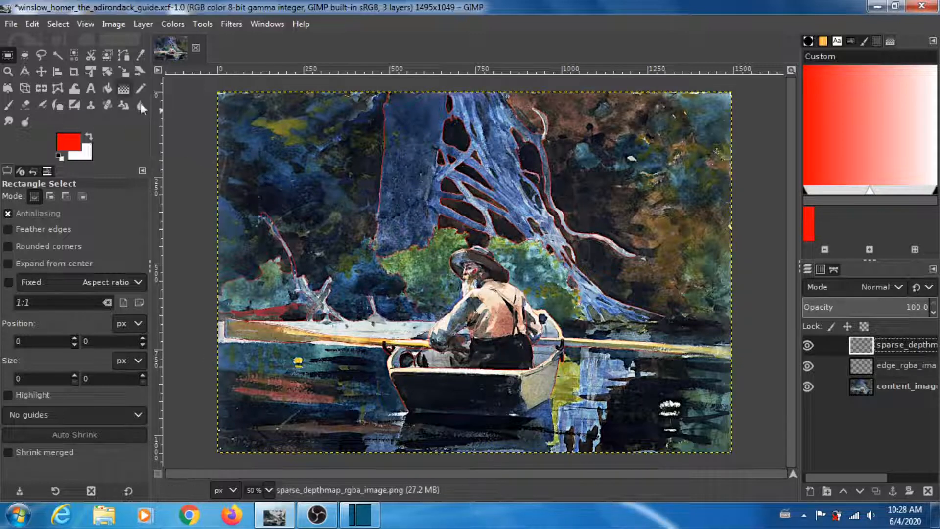
- Outline the water area from the shoreline down to the canvas's lower edge as a closed Free Select polygon, then activate the Gradient tool
click(40, 56)
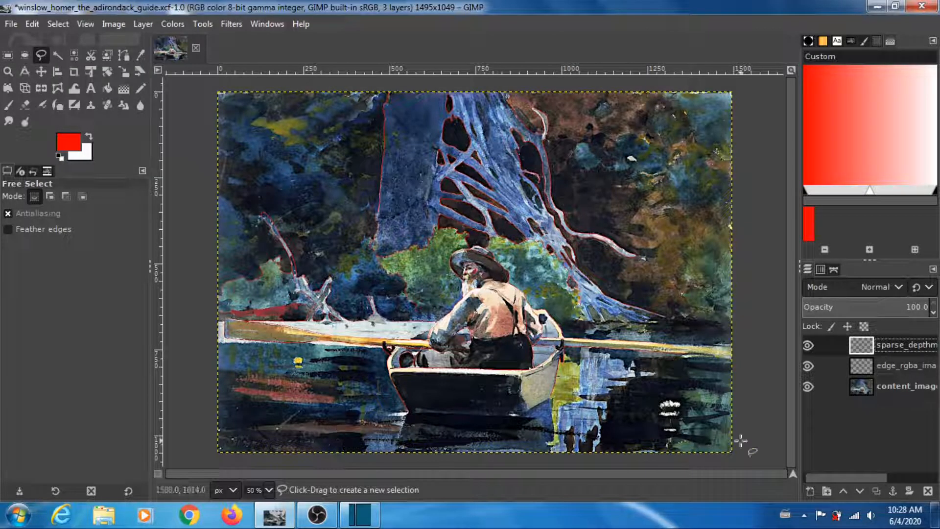
click(730, 450)
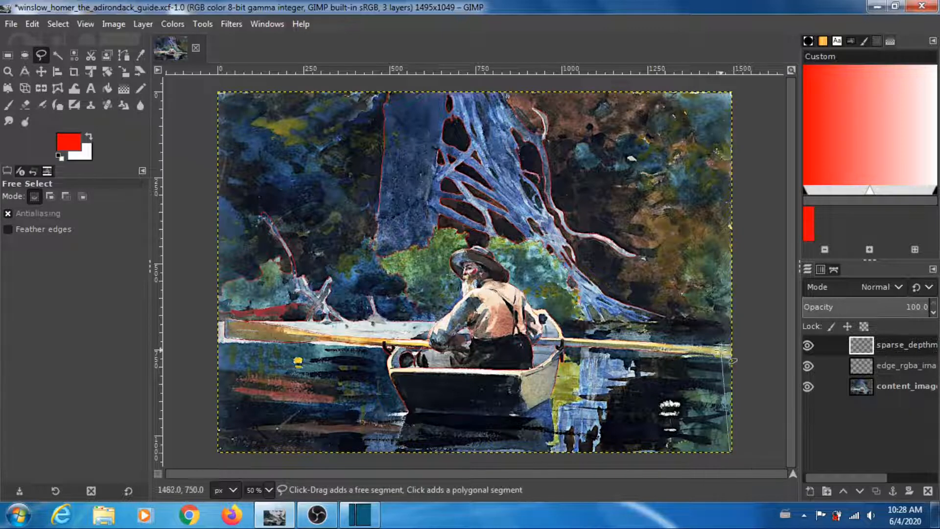
click(730, 320)
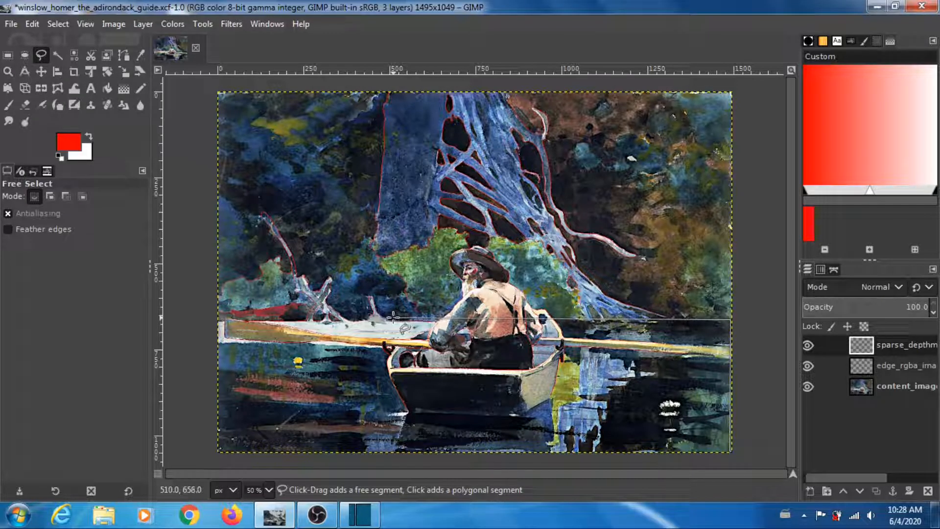
click(220, 316)
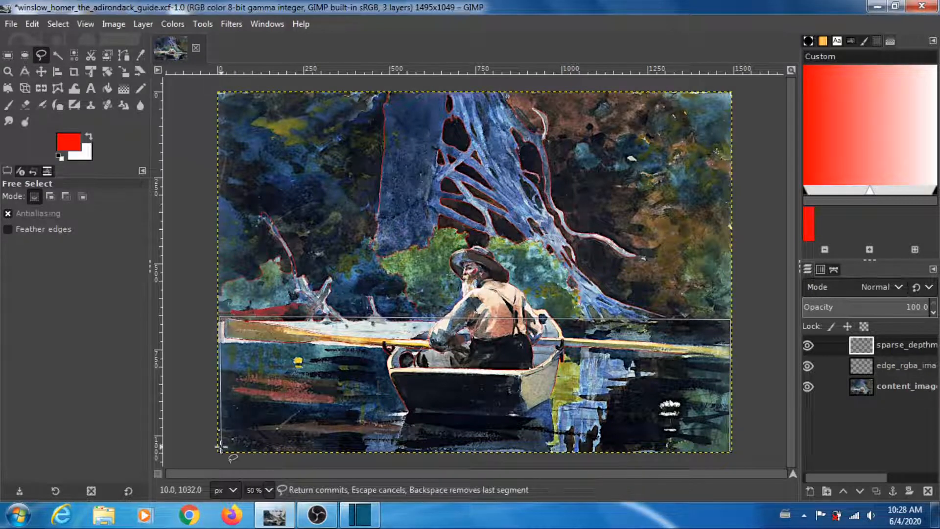
click(219, 448)
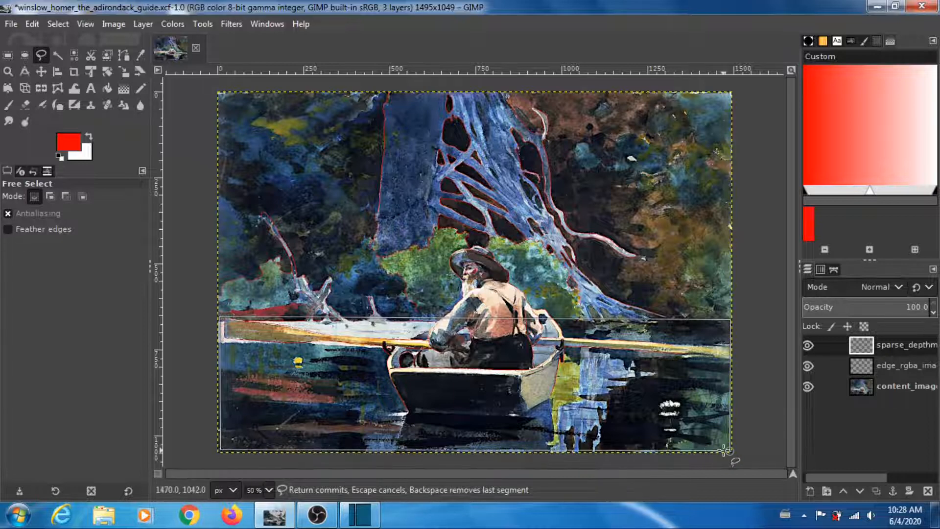
click(730, 451)
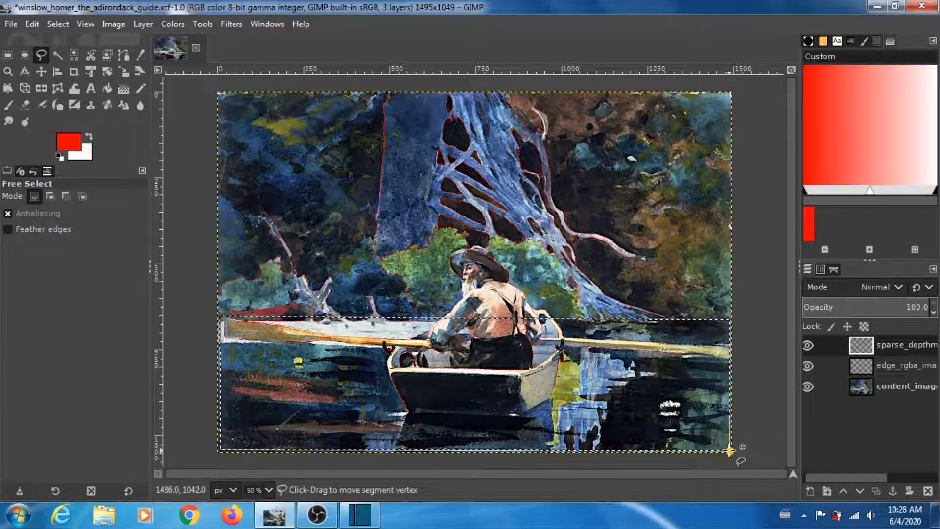
key(Return)
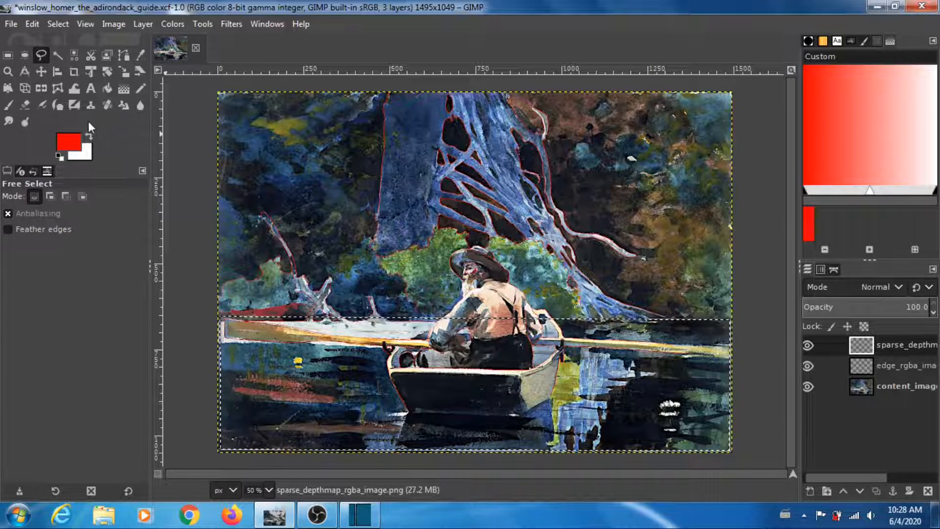
click(124, 88)
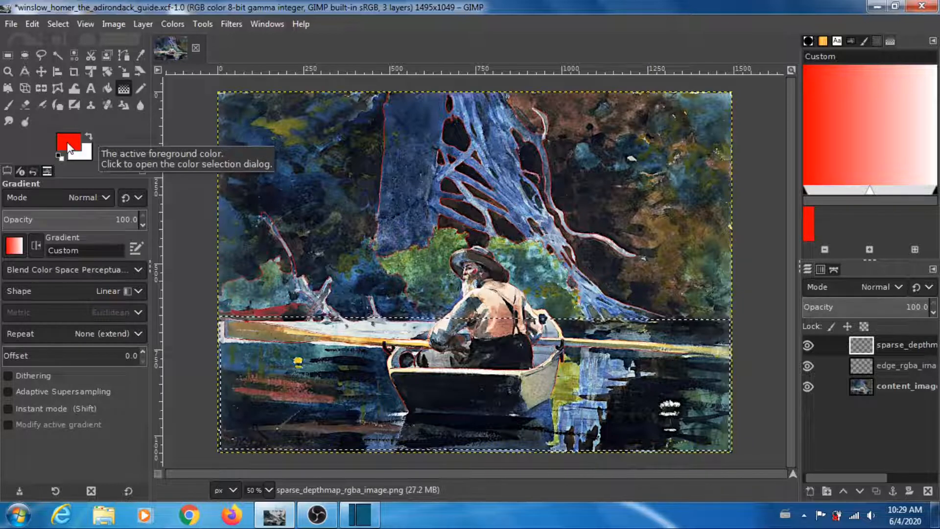
- Set the foreground colour to R, G and B 80 on the 0..100 scale, then exchange foreground and background and back again
click(70, 148)
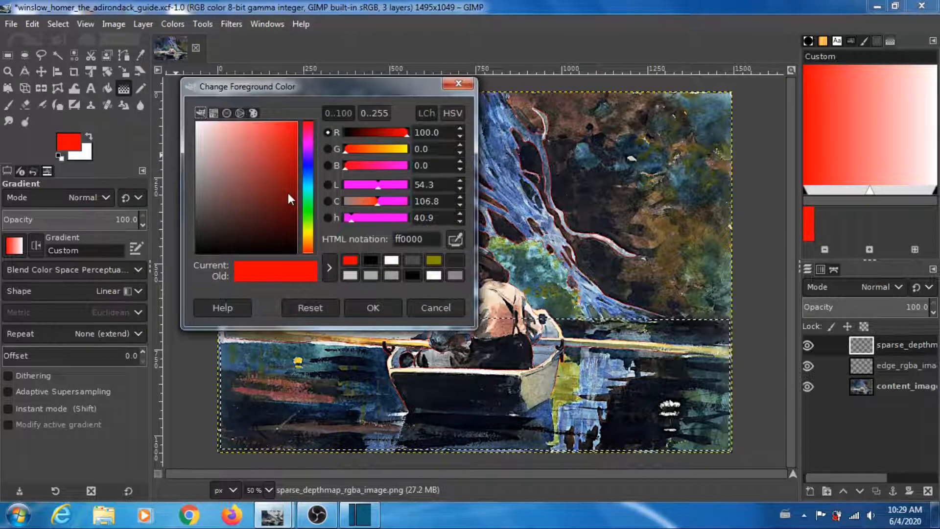
mouse_move(289, 187)
mouse_down()
mouse_move(193, 208)
mouse_move(192, 148)
mouse_up()
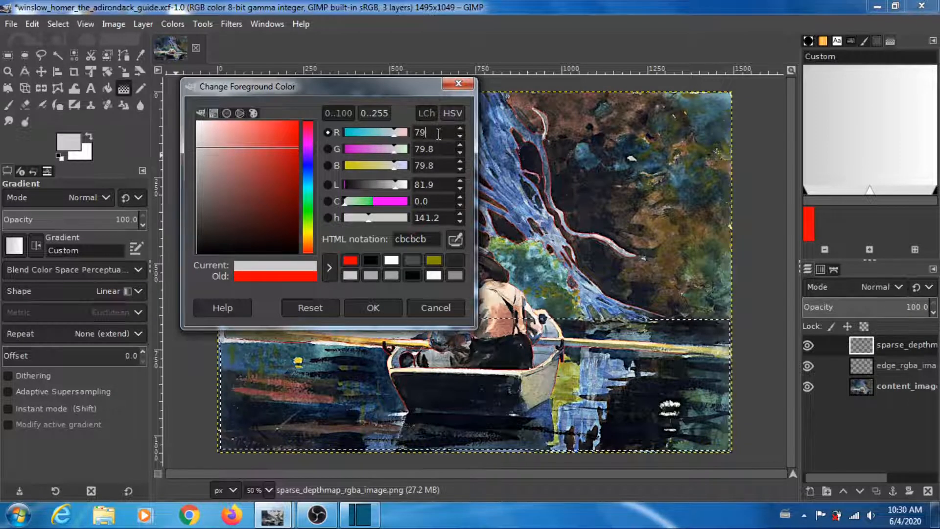
text(8)
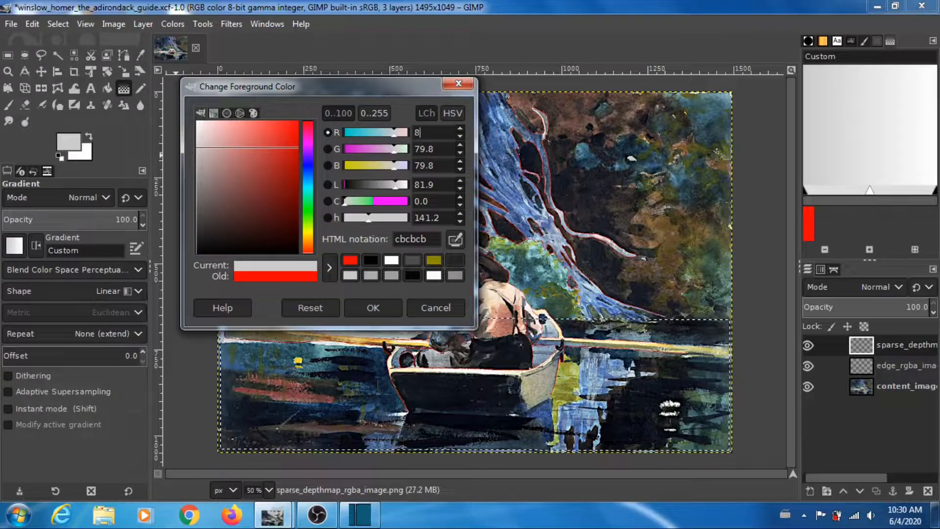
text(0)
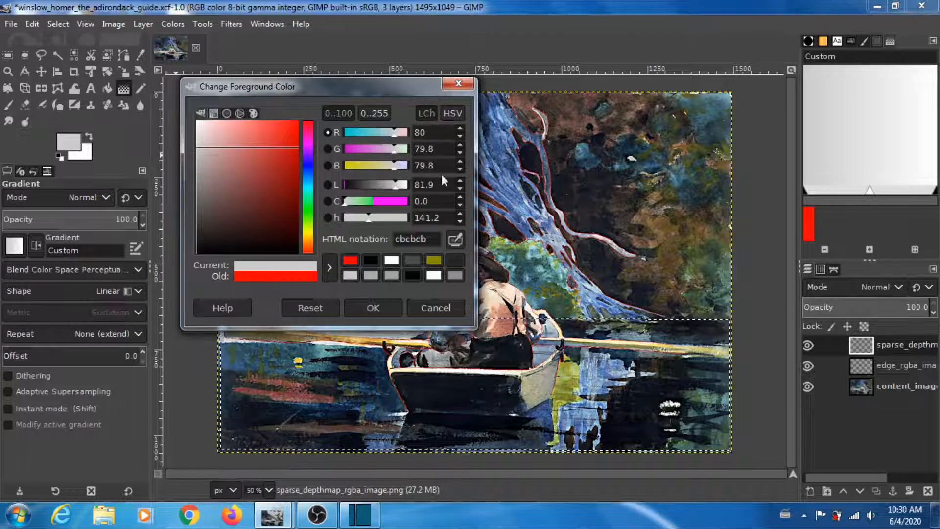
click(440, 149)
key(BackSpace)
key(BackSpace)
key(BackSpace)
key(BackSpace)
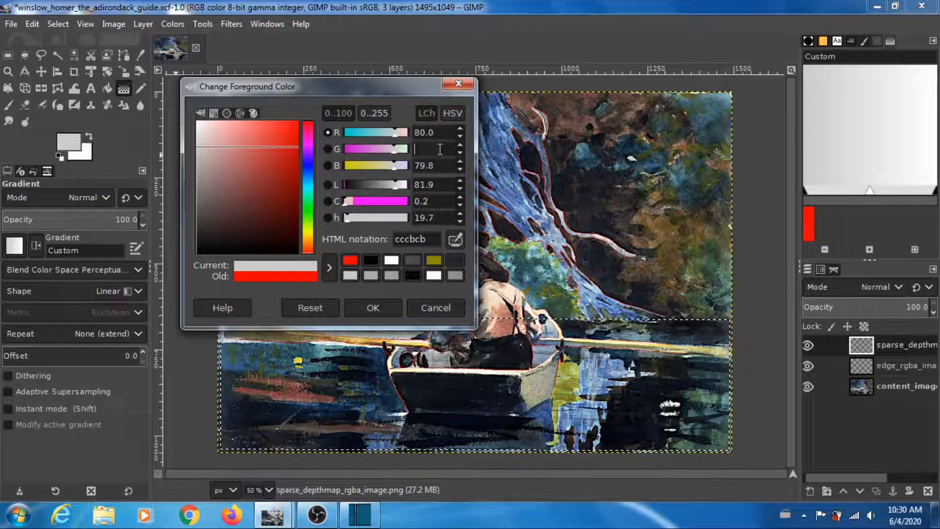
text(80)
click(442, 169)
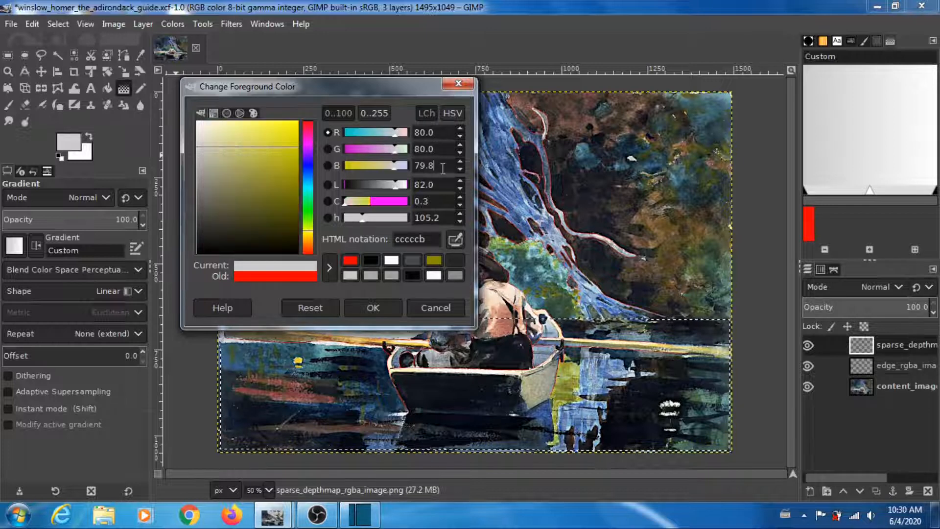
key(BackSpace)
key(BackSpace)
key(BackSpace)
key(BackSpace)
text(80)
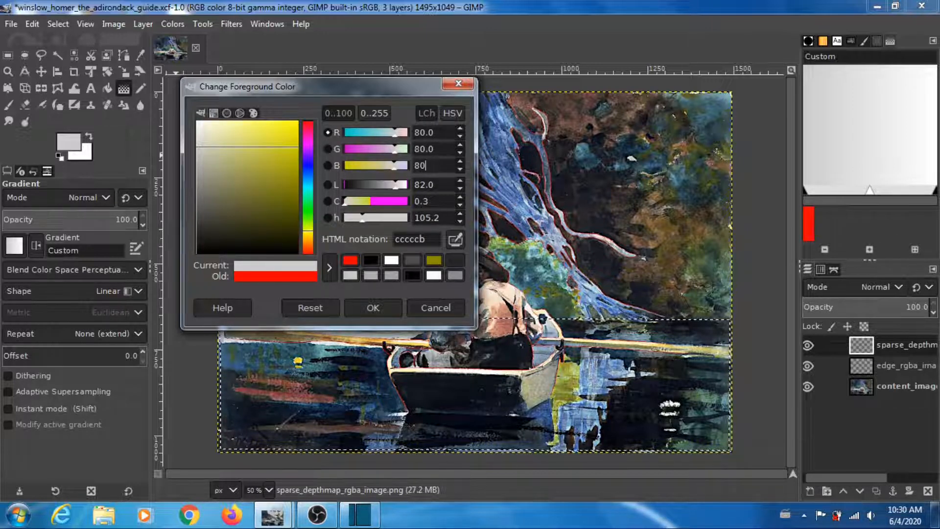
click(436, 184)
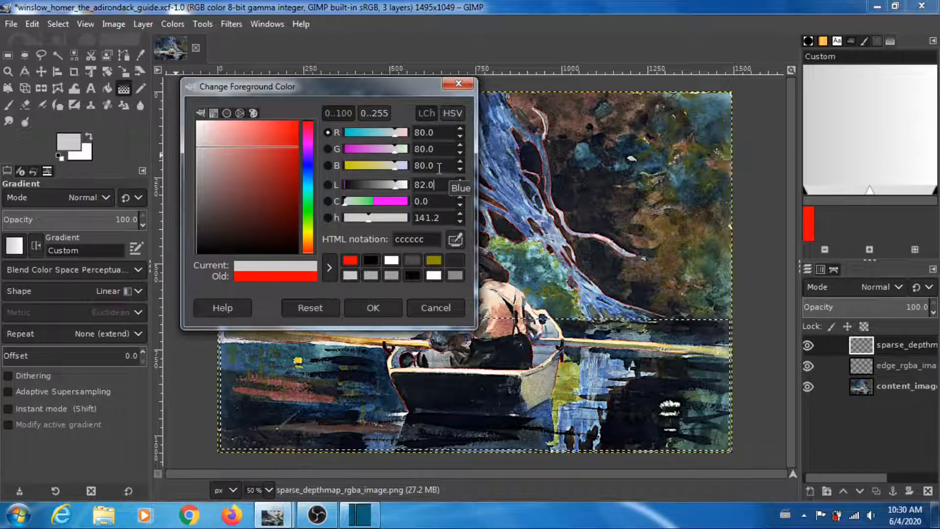
click(369, 306)
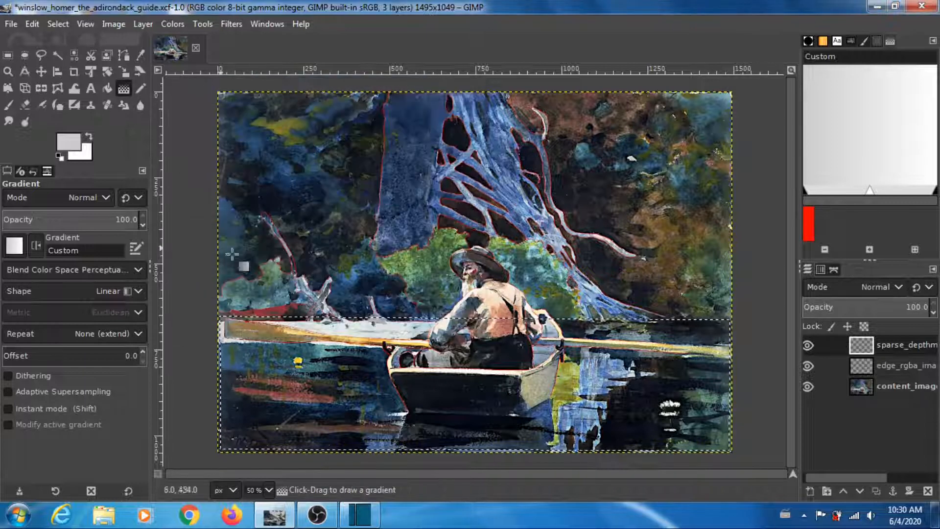
click(86, 134)
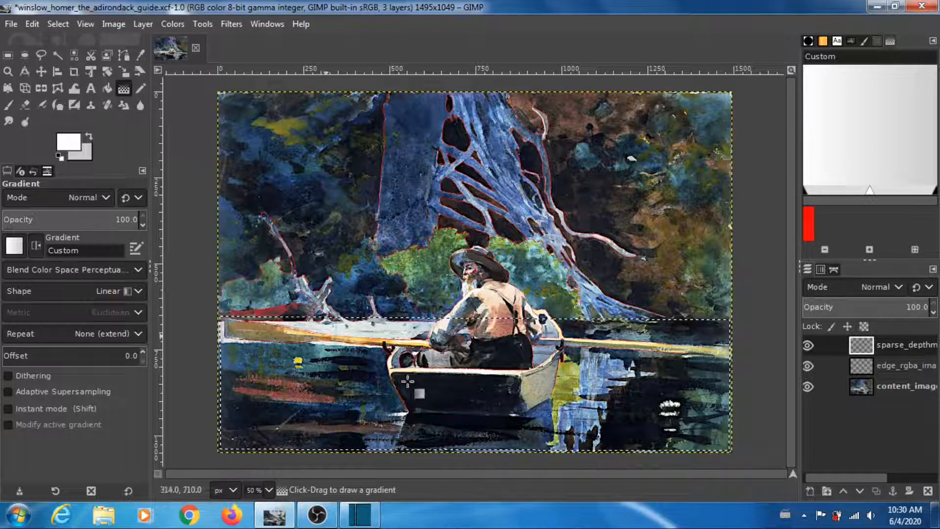
click(88, 136)
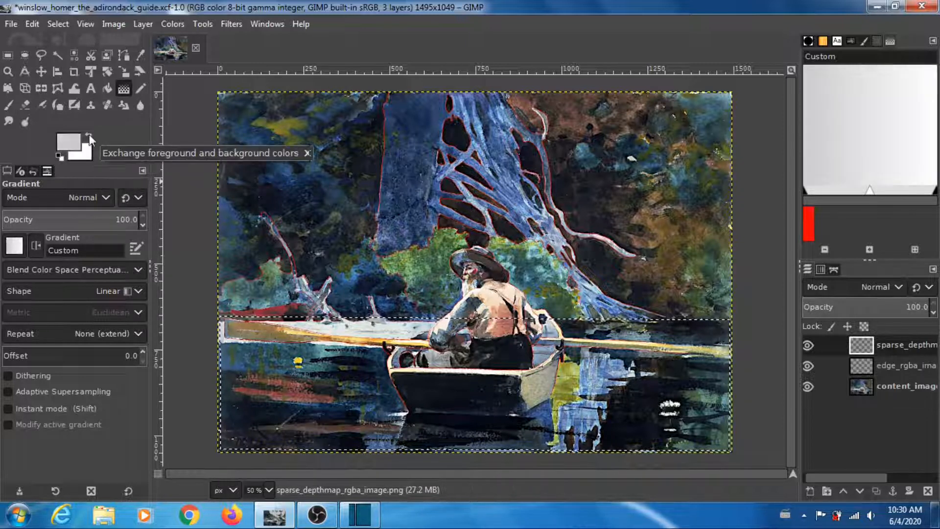
- Set the foreground colour to R, G and B 80 on the 0..255 scale and exchange it with the white background colour
click(72, 148)
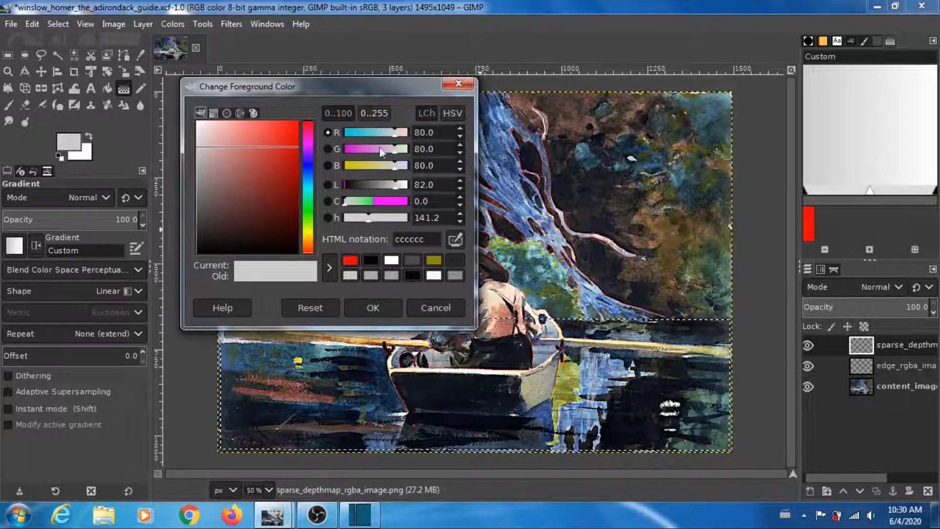
click(377, 113)
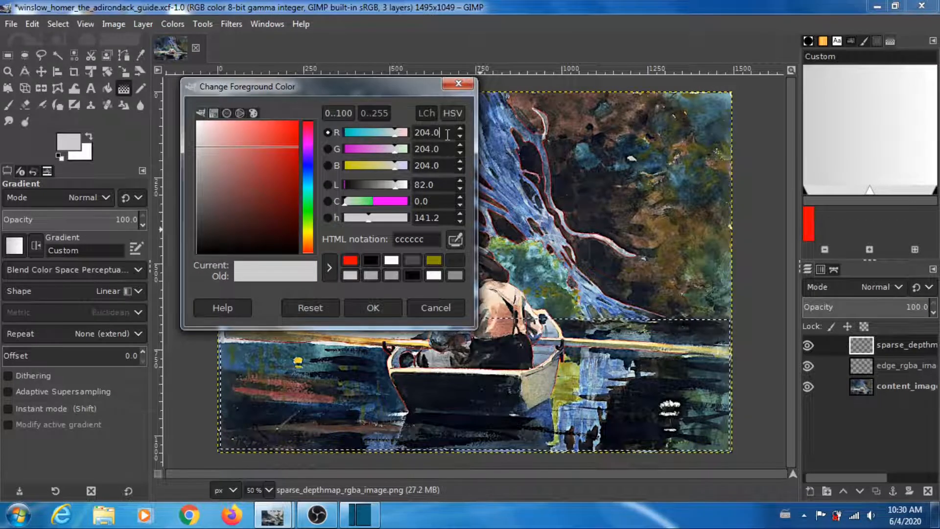
key(BackSpace)
key(BackSpace)
text(80)
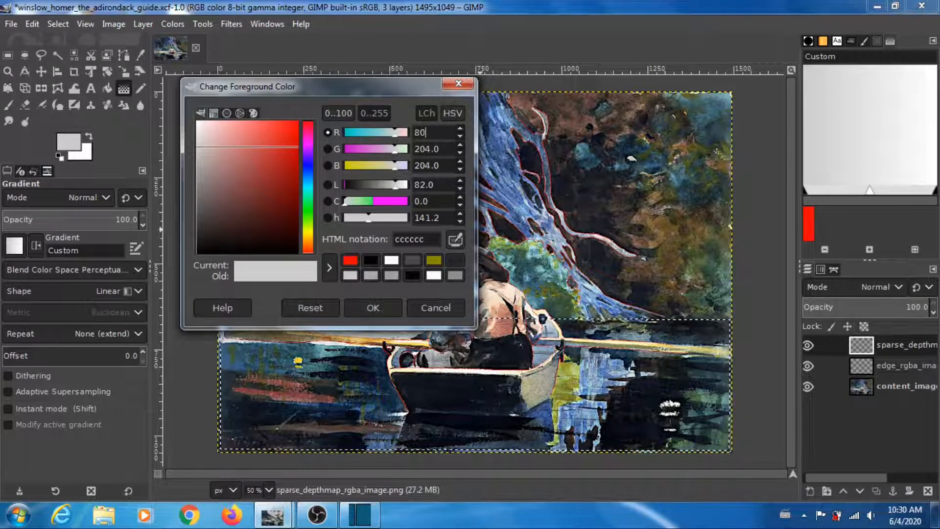
click(441, 149)
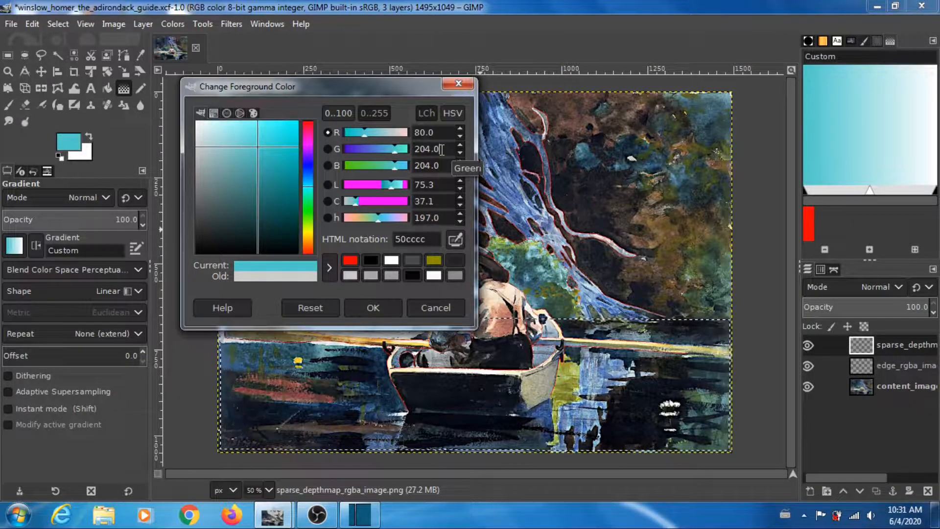
key(BackSpace)
key(BackSpace)
key(BackSpace)
key(BackSpace)
key(BackSpace)
text(80)
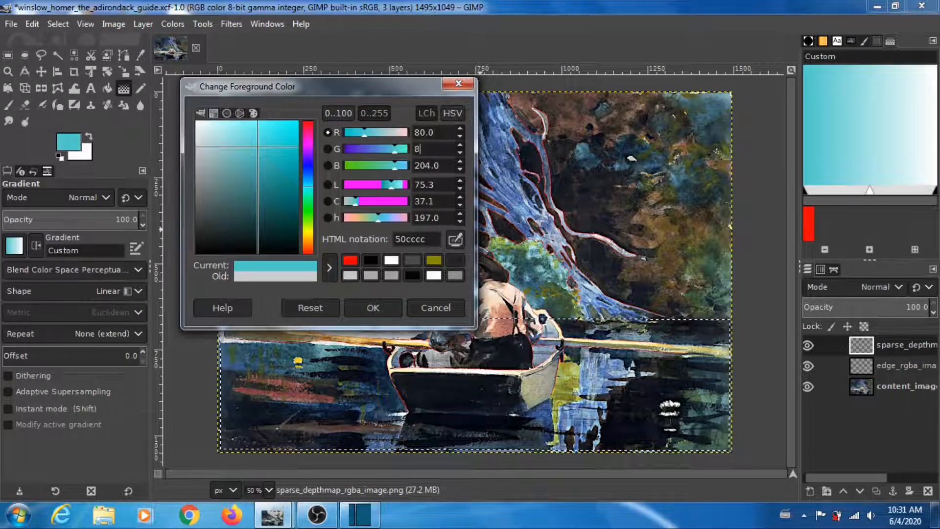
click(452, 164)
key(BackSpace)
key(BackSpace)
key(BackSpace)
key(BackSpace)
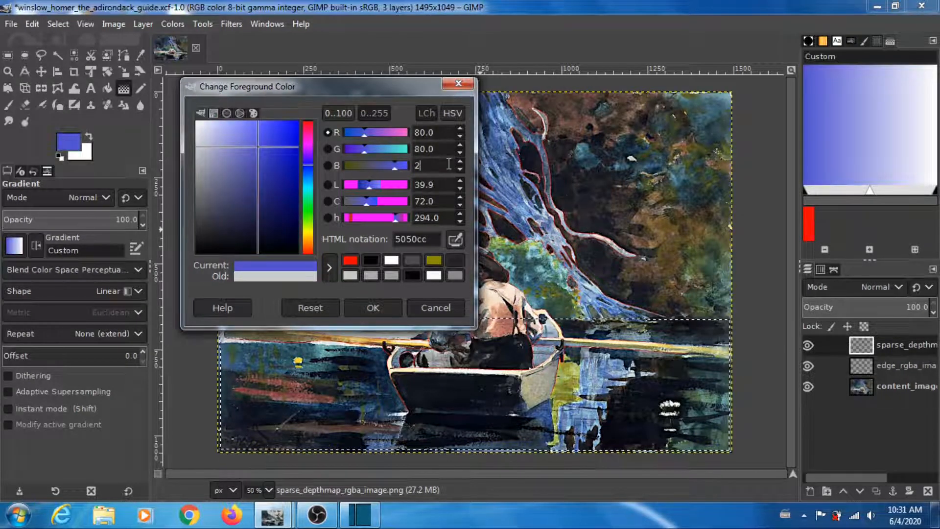
key(BackSpace)
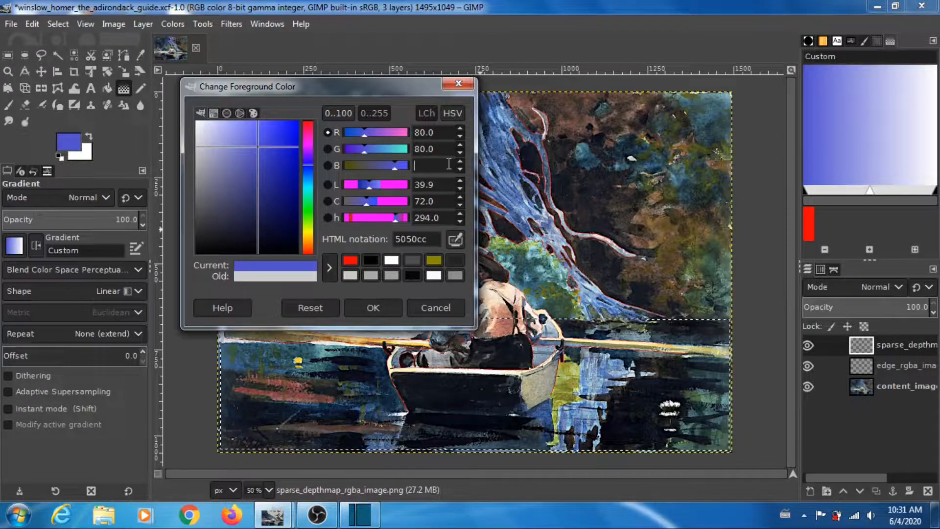
text(80)
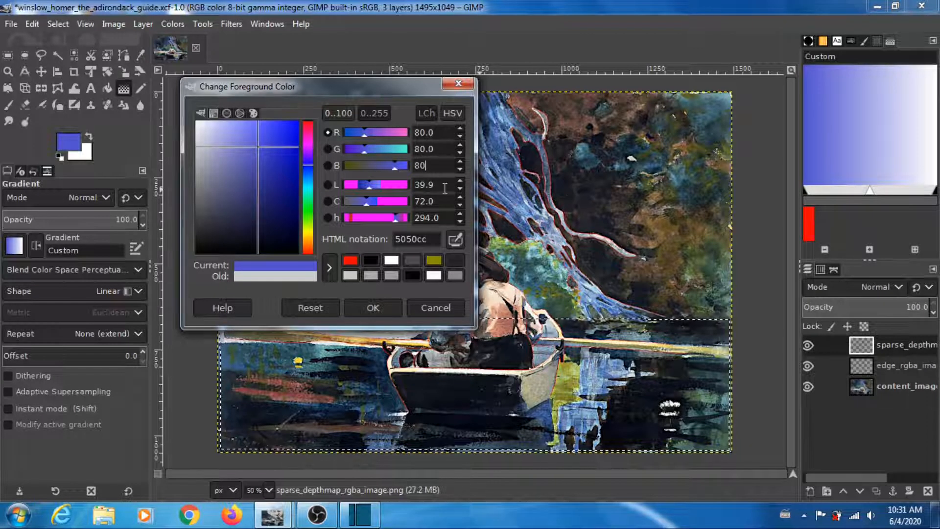
key(Return)
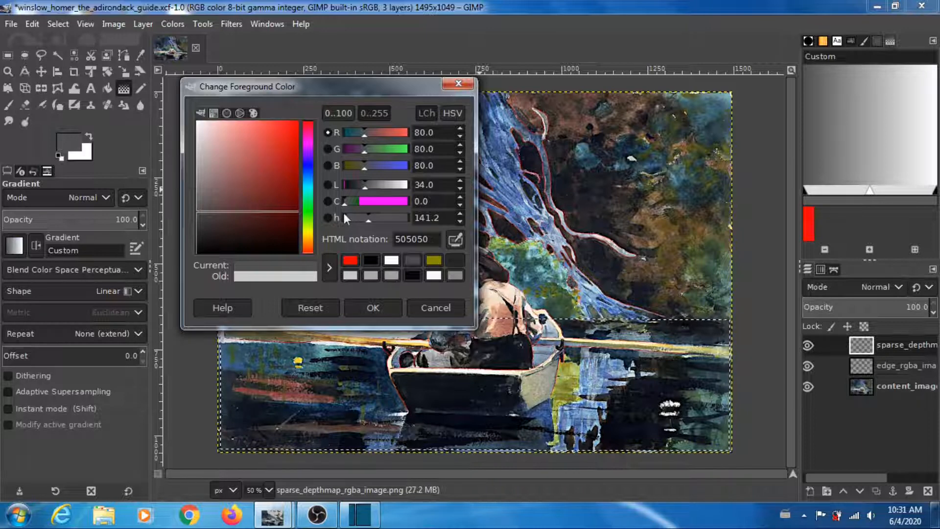
click(380, 301)
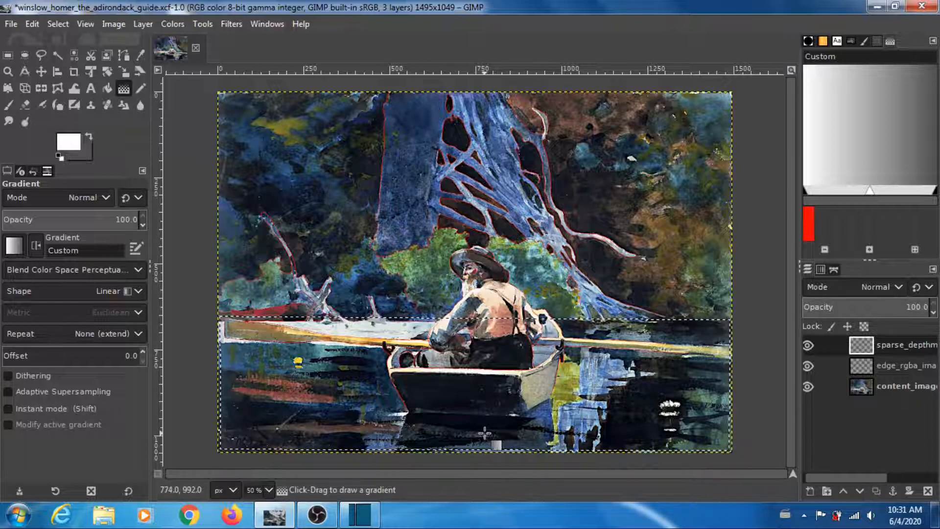
- Fill the selected water area with a linear gradient running vertically from white at the lower edge to dark grey at the shoreline
drag(481, 444, 480, 322)
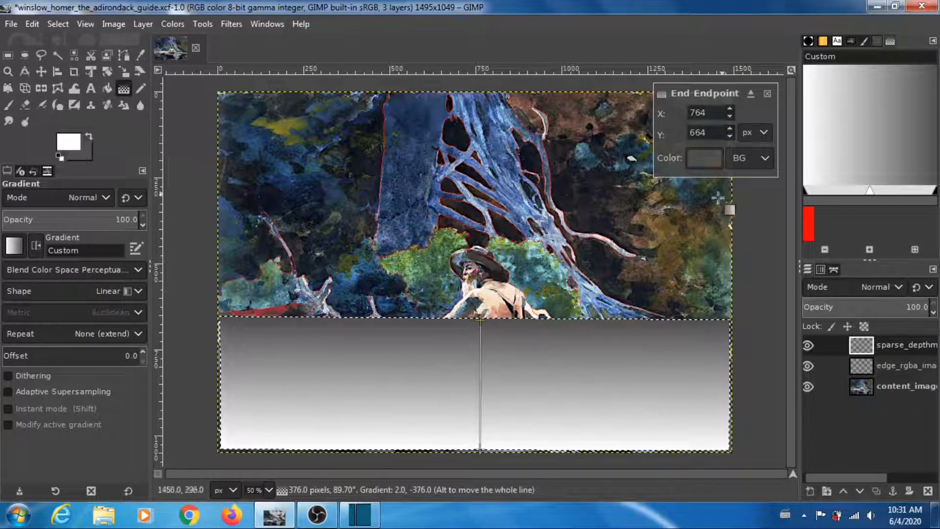
click(767, 94)
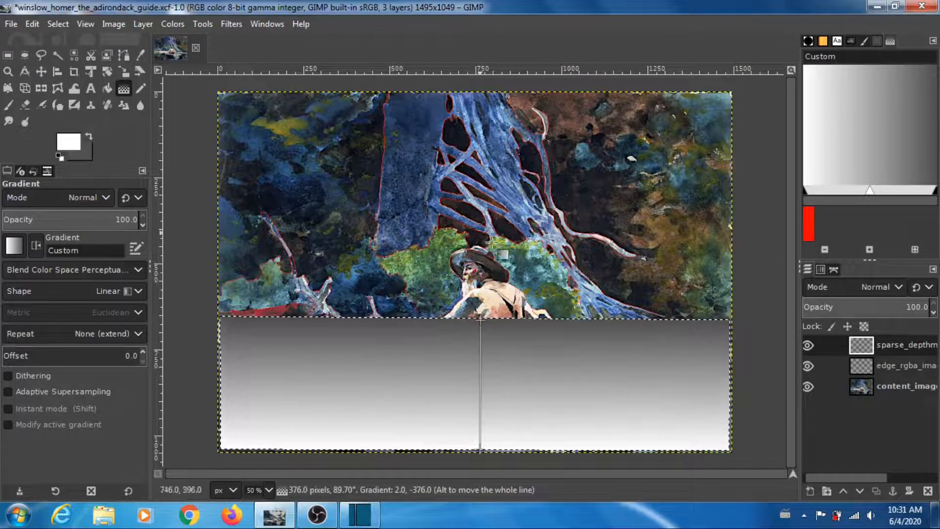
click(8, 55)
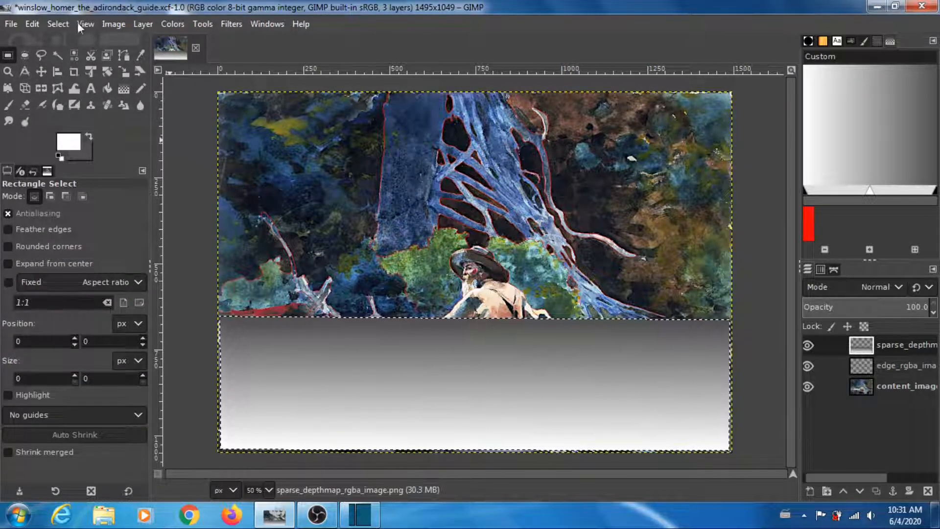
- Clear the selection and lower the sparse depth map layer's opacity to about 56.2
click(58, 24)
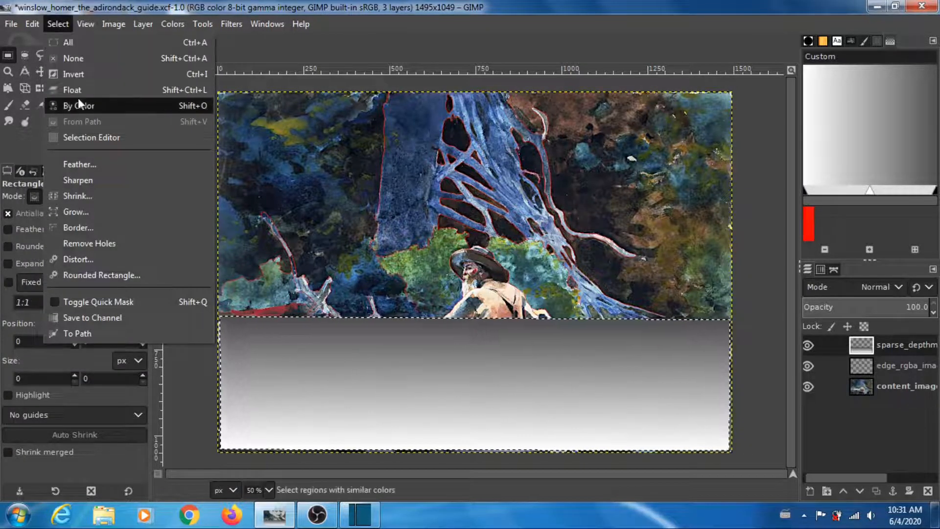
click(75, 60)
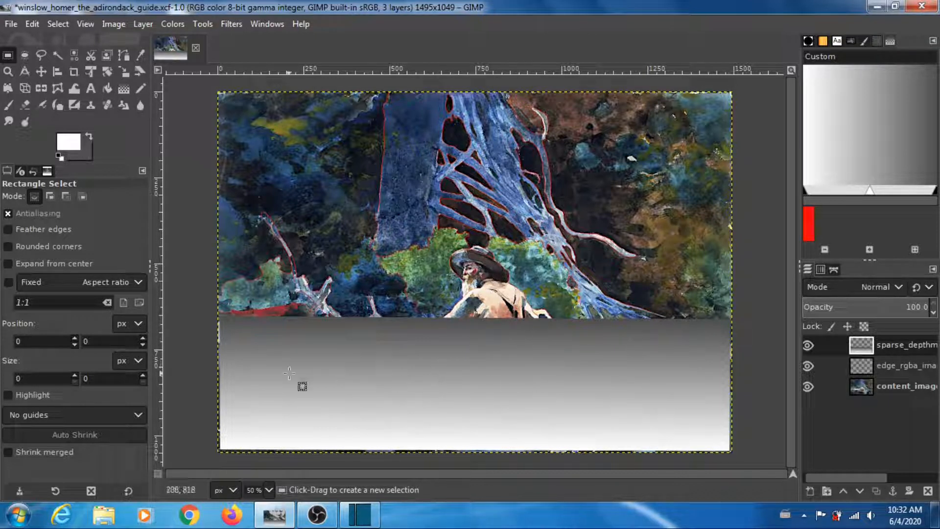
click(874, 309)
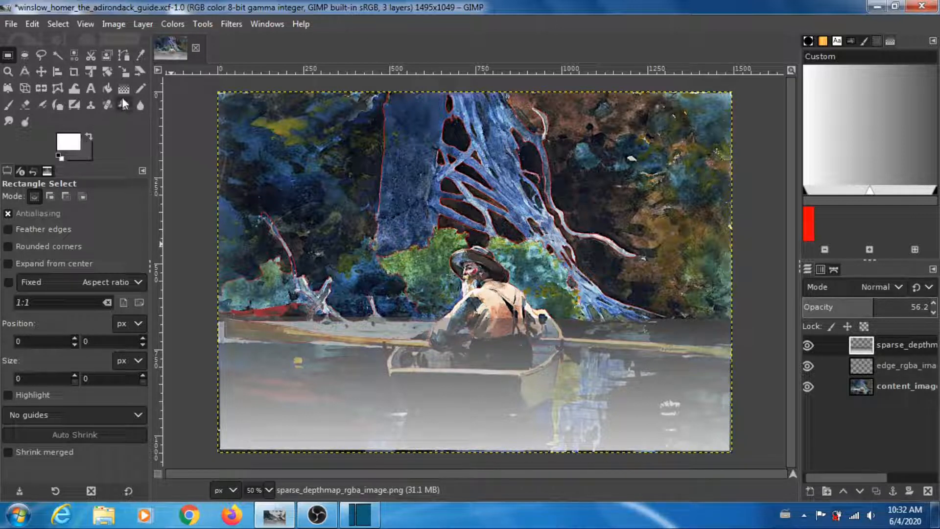
- Prepare the Eraser by restoring its default options, giving a size of 51, and enabling Hard edge
click(23, 105)
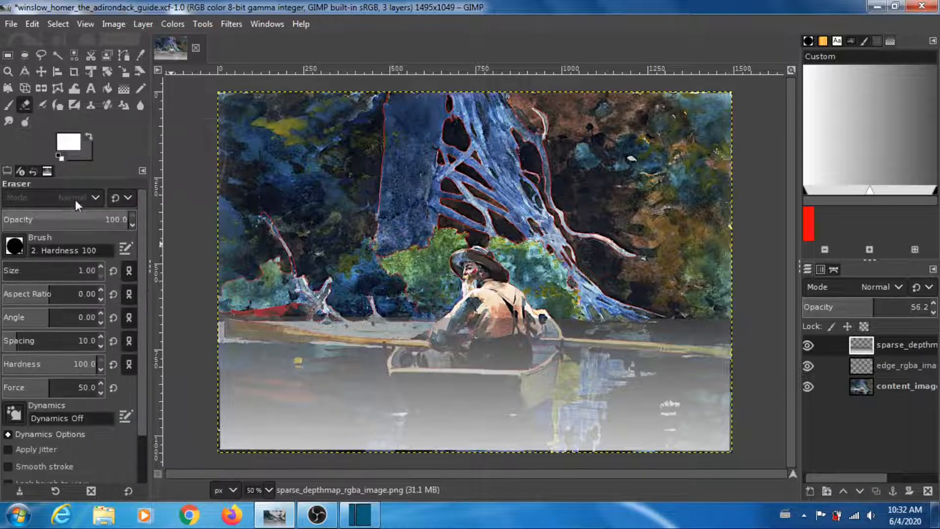
scroll(139, 251, down, 1)
scroll(139, 251, down, 2)
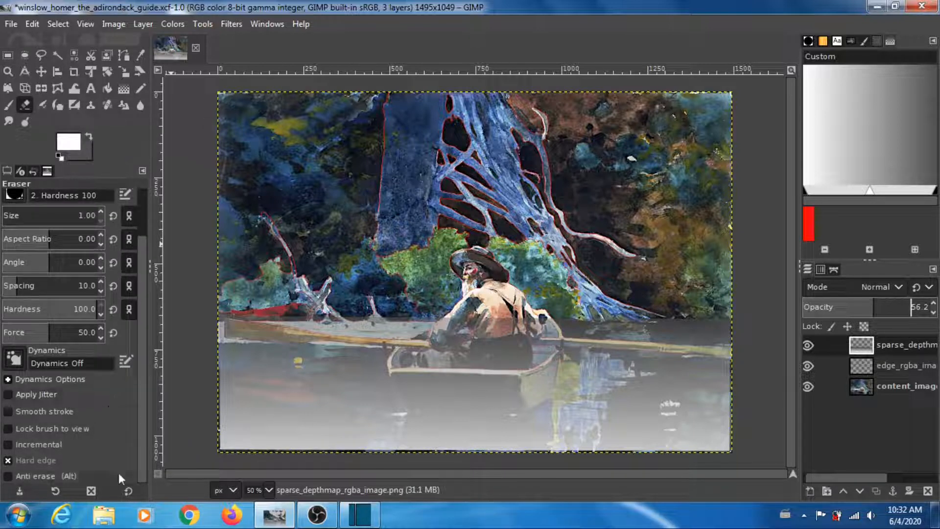
click(127, 492)
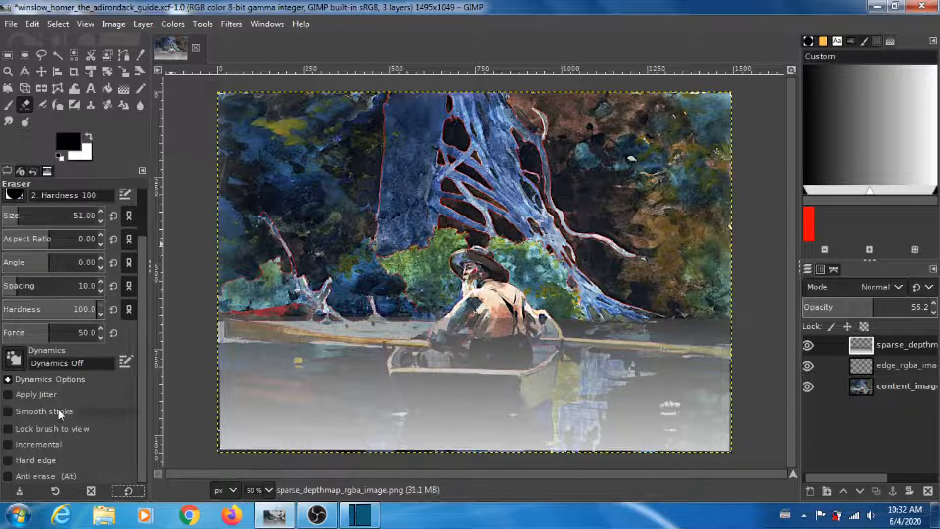
click(9, 462)
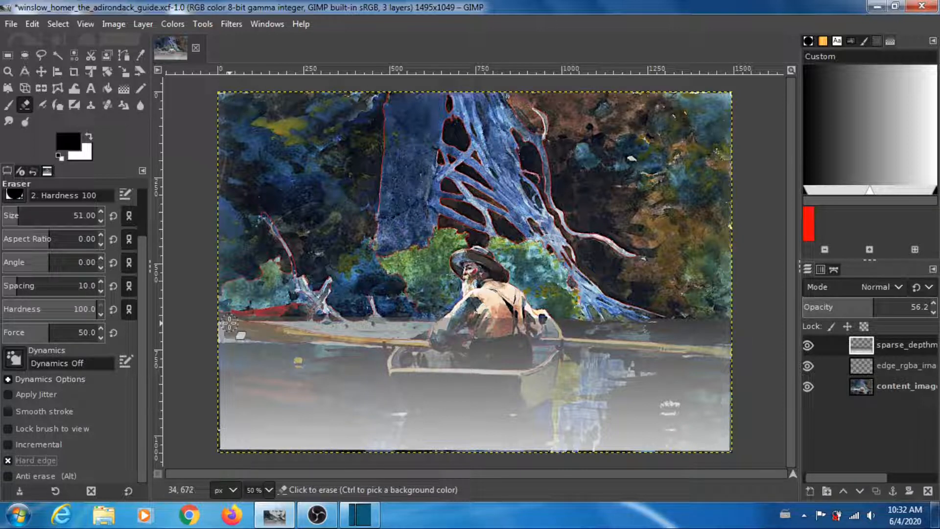
- Erase the water gradient along the left oar, around the boat's outline and along the right oar on the sparse depth map layer
click(229, 323)
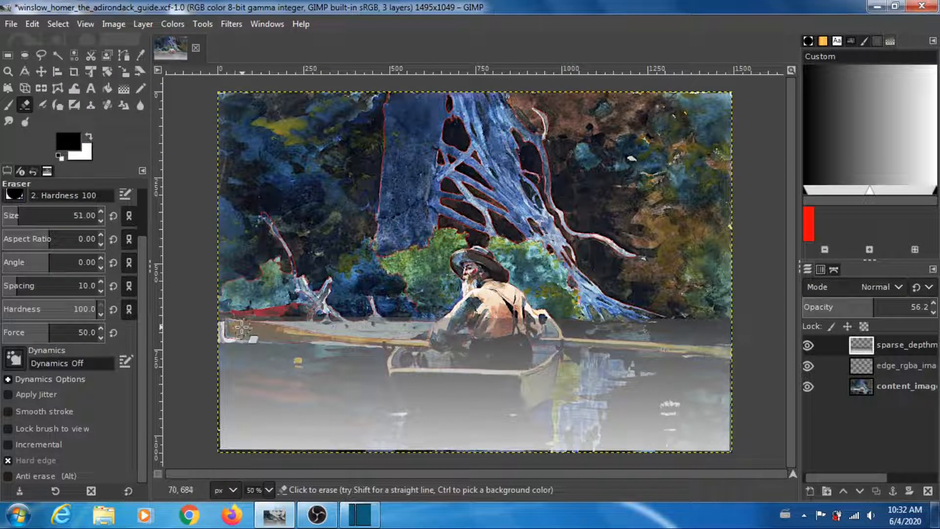
mouse_move(246, 327)
mouse_down()
mouse_move(315, 337)
mouse_move(239, 333)
mouse_move(451, 347)
mouse_move(420, 343)
mouse_up()
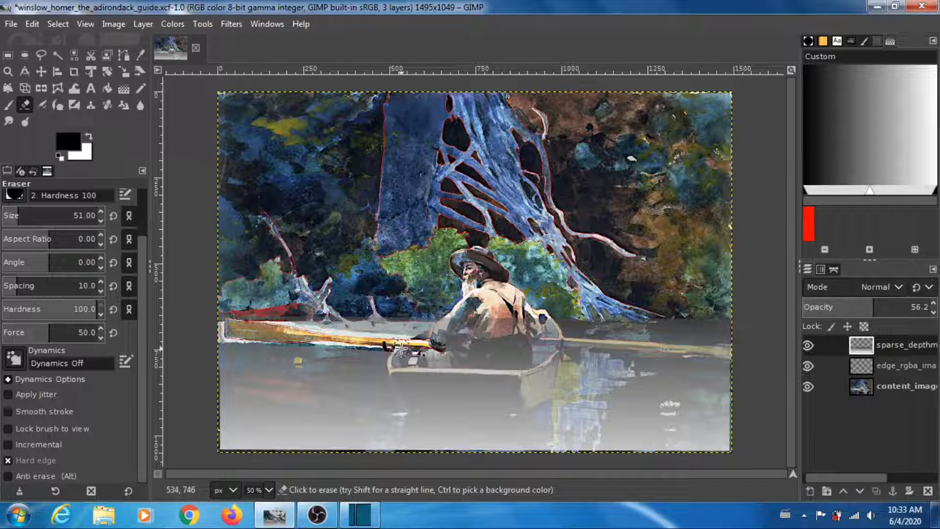
mouse_move(391, 348)
mouse_down()
mouse_move(413, 408)
mouse_move(400, 383)
mouse_move(415, 404)
mouse_move(524, 408)
mouse_move(544, 397)
mouse_move(559, 339)
mouse_move(512, 323)
mouse_move(450, 324)
mouse_move(406, 349)
mouse_up()
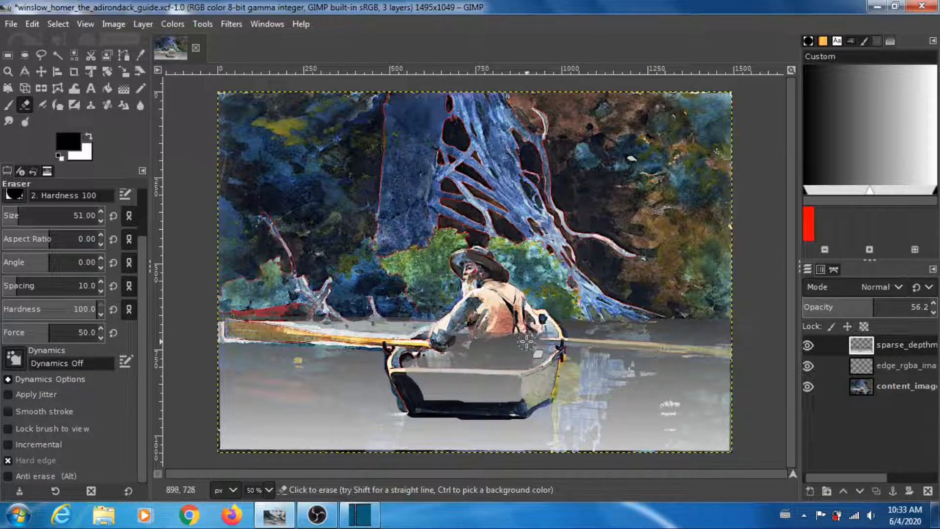
drag(527, 342, 704, 348)
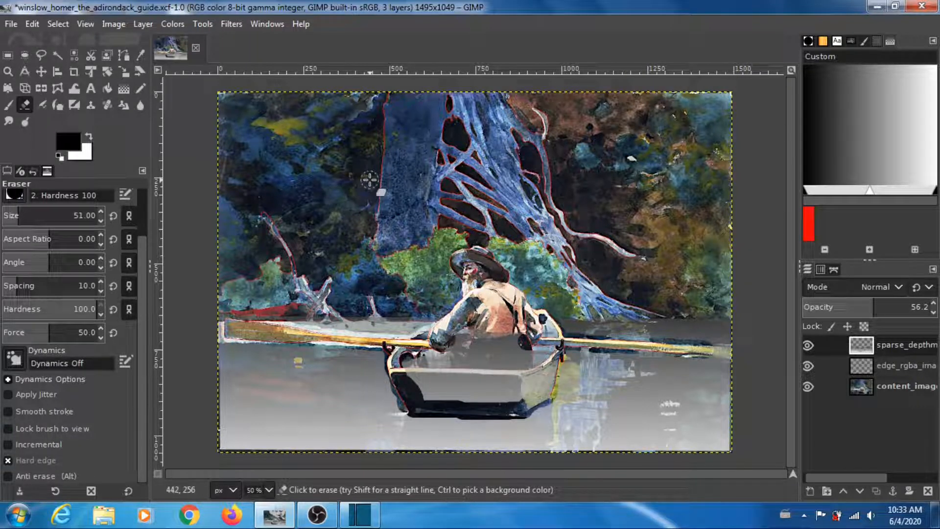
- Erase the gradient at the right corner of the boat's stern panel at 100% zoom, and restore the layer's opacity to 100
click(84, 23)
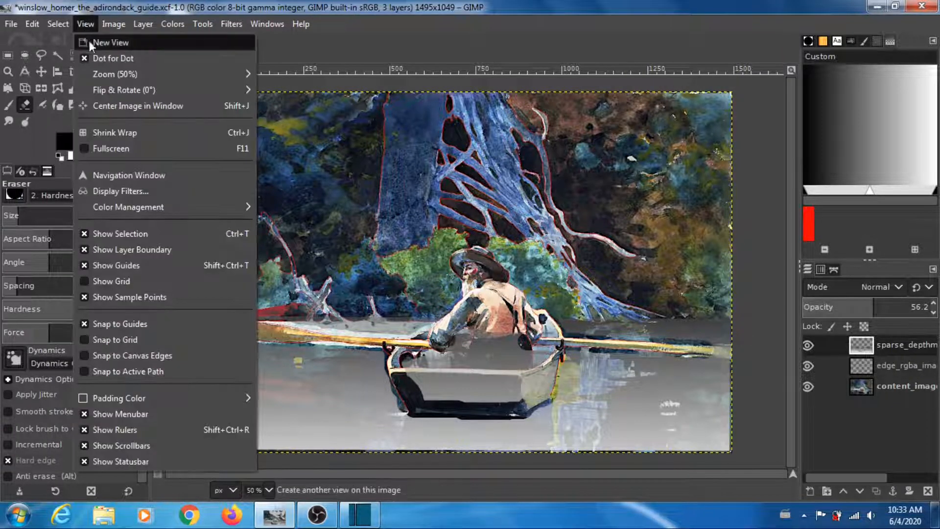
mouse_move(123, 73)
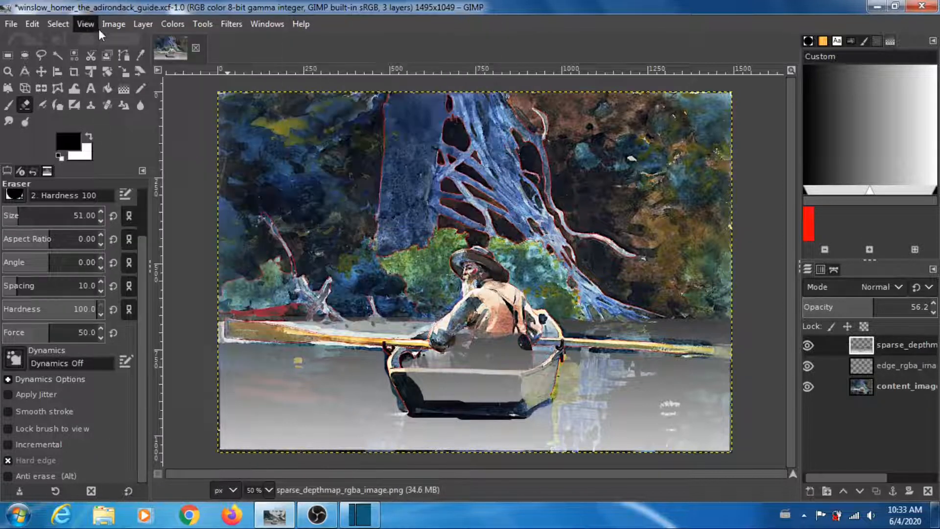
mouse_move(96, 28)
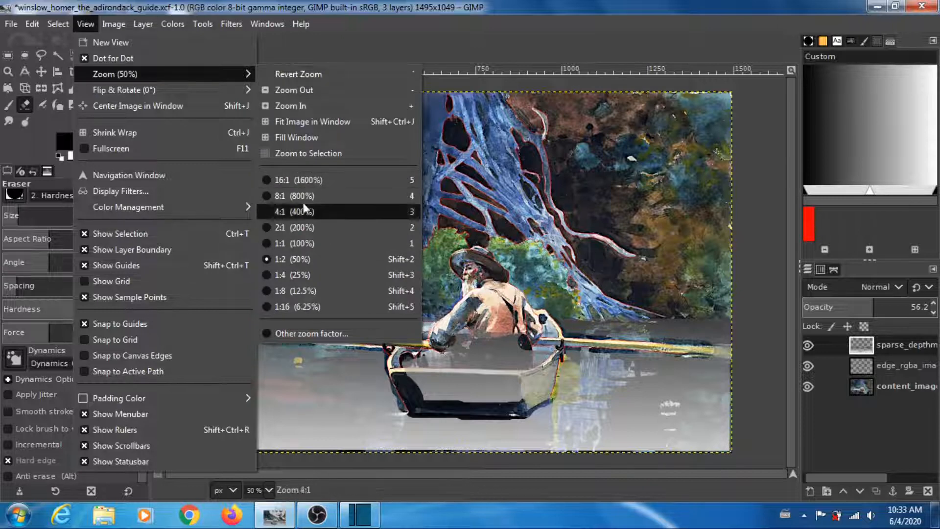
click(297, 243)
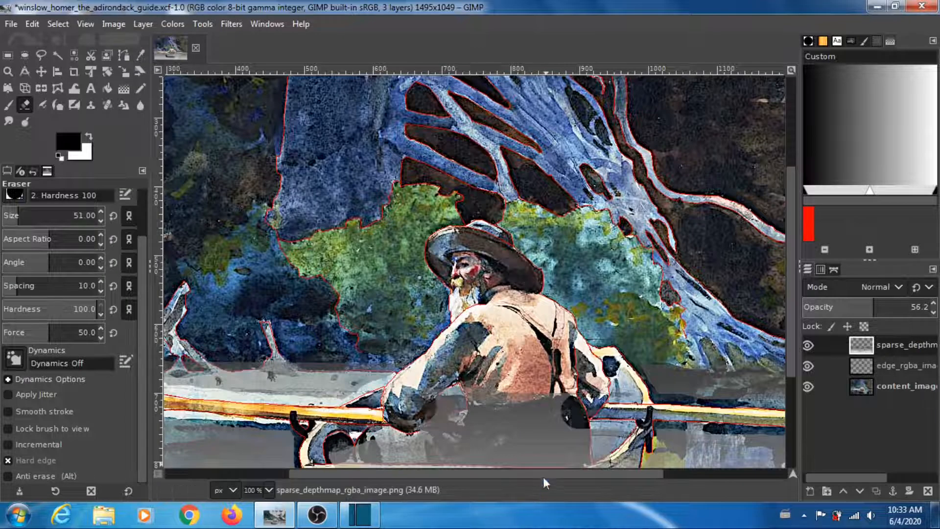
scroll(542, 477, right, 6)
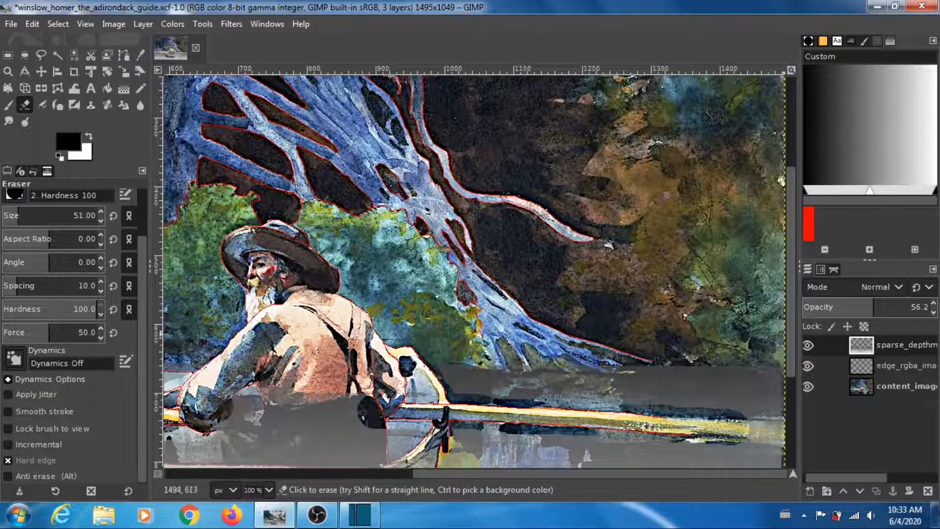
drag(792, 324, 808, 410)
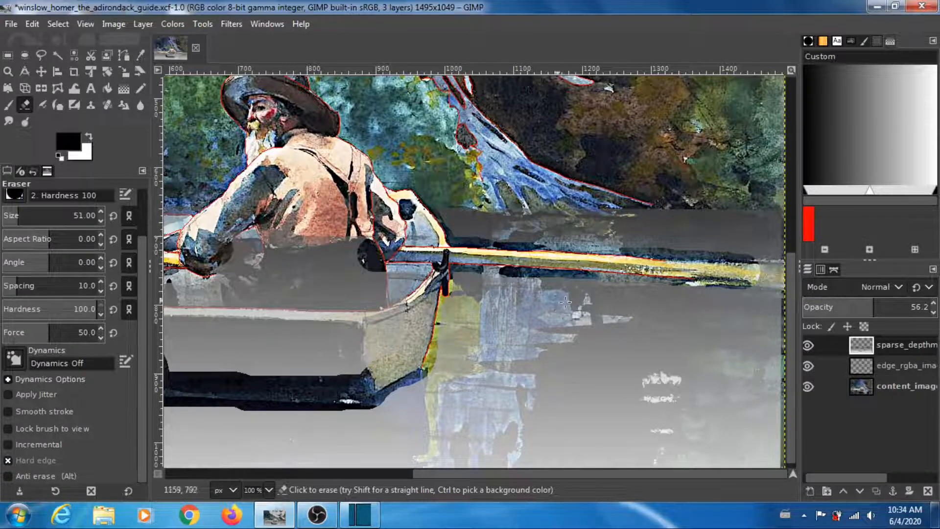
mouse_move(409, 307)
mouse_down()
mouse_move(413, 338)
mouse_move(350, 352)
mouse_up()
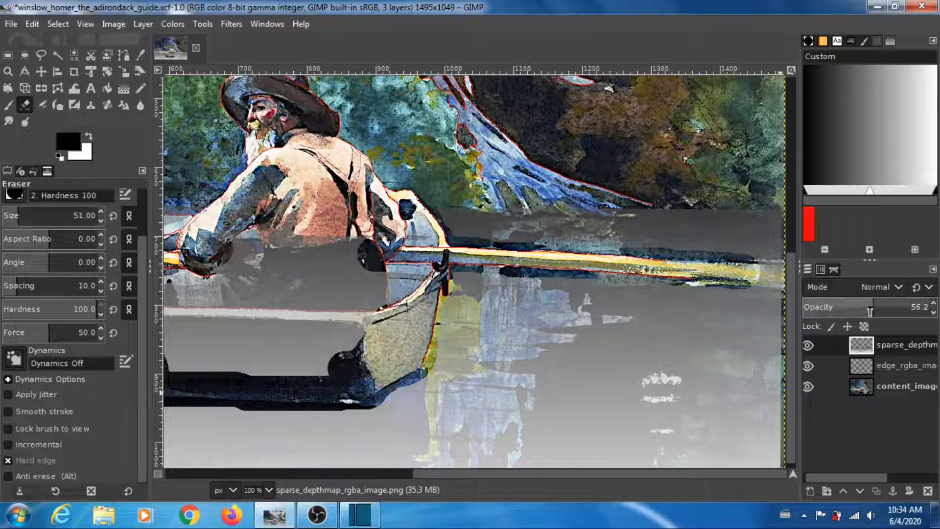
drag(873, 308, 937, 311)
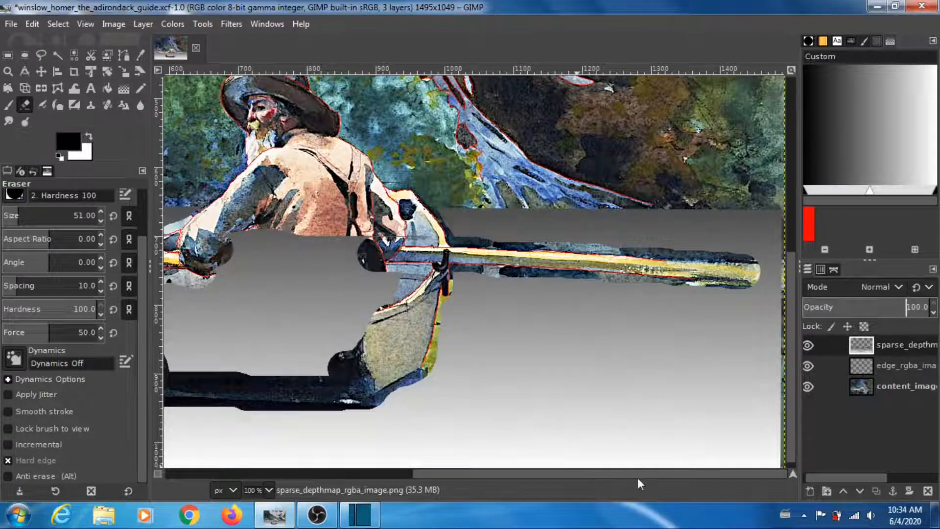
- Erase the remaining gradient over the boat's stern panel, its interior and the rower's lower body, and return to 50% zoom
drag(625, 477, 313, 469)
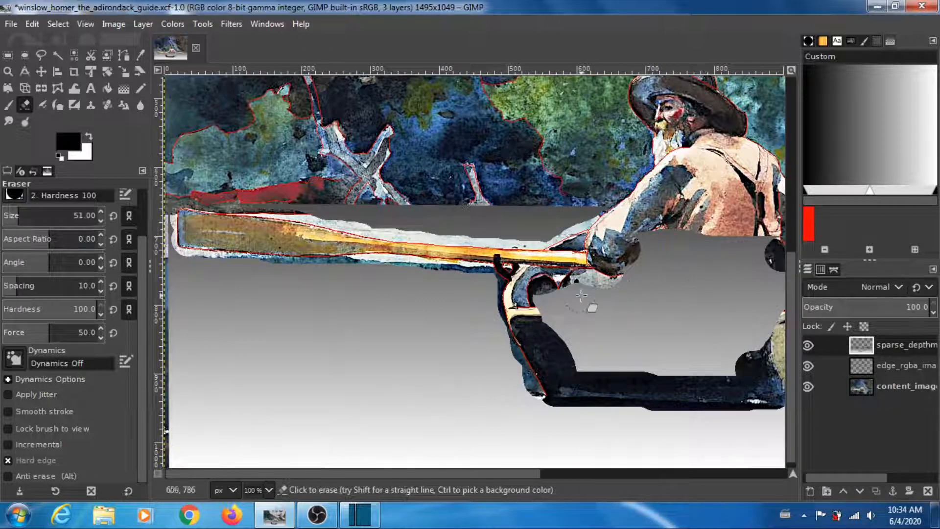
mouse_move(543, 301)
mouse_down()
mouse_move(595, 365)
mouse_move(674, 373)
mouse_move(751, 362)
mouse_move(602, 341)
mouse_move(570, 294)
mouse_move(637, 275)
mouse_move(637, 237)
mouse_move(663, 243)
mouse_move(622, 253)
mouse_move(633, 320)
mouse_move(612, 311)
mouse_move(727, 314)
mouse_up()
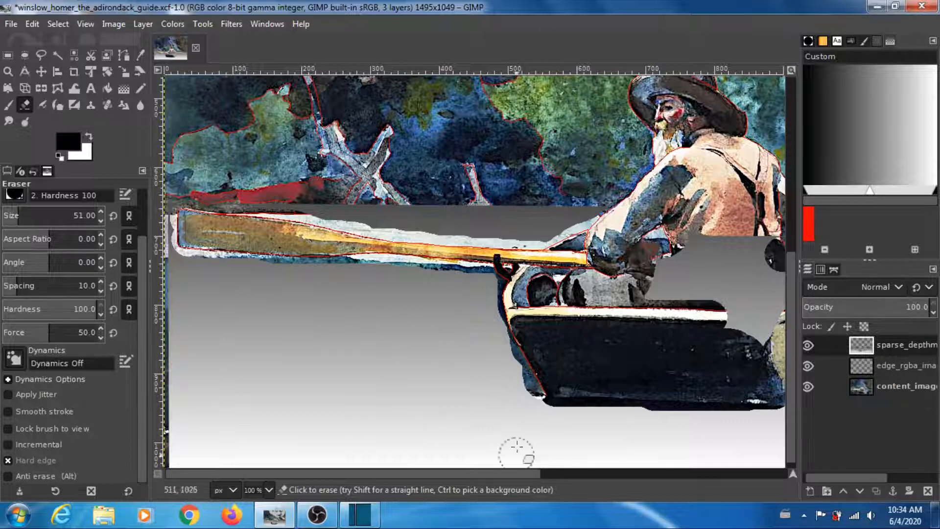
drag(510, 474, 590, 474)
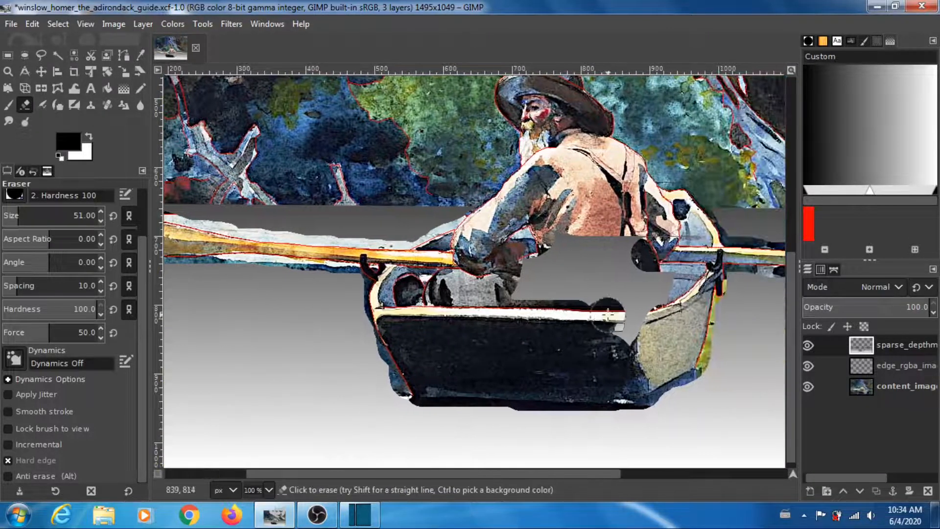
mouse_move(607, 316)
mouse_down()
mouse_move(625, 337)
mouse_move(638, 308)
mouse_move(671, 281)
mouse_move(649, 259)
mouse_move(660, 243)
mouse_move(544, 242)
mouse_move(590, 267)
mouse_move(652, 280)
mouse_move(627, 297)
mouse_move(521, 300)
mouse_move(533, 268)
mouse_move(577, 282)
mouse_move(527, 266)
mouse_move(608, 283)
mouse_move(635, 266)
mouse_move(630, 333)
mouse_move(626, 289)
mouse_move(661, 290)
mouse_up()
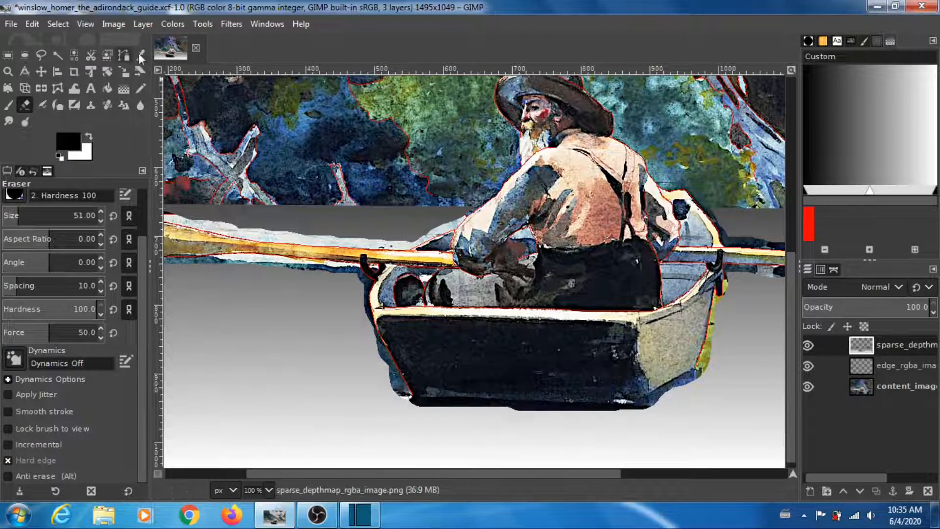
click(87, 25)
mouse_move(211, 74)
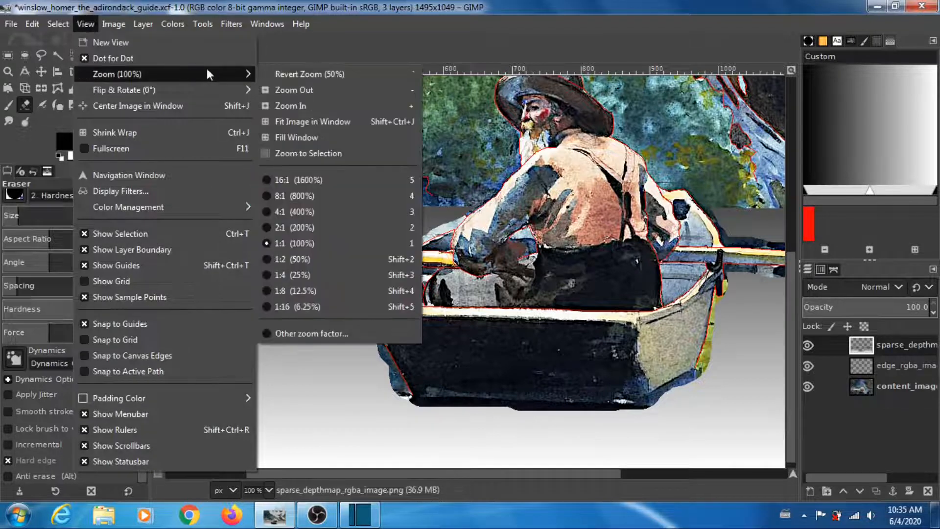
click(308, 262)
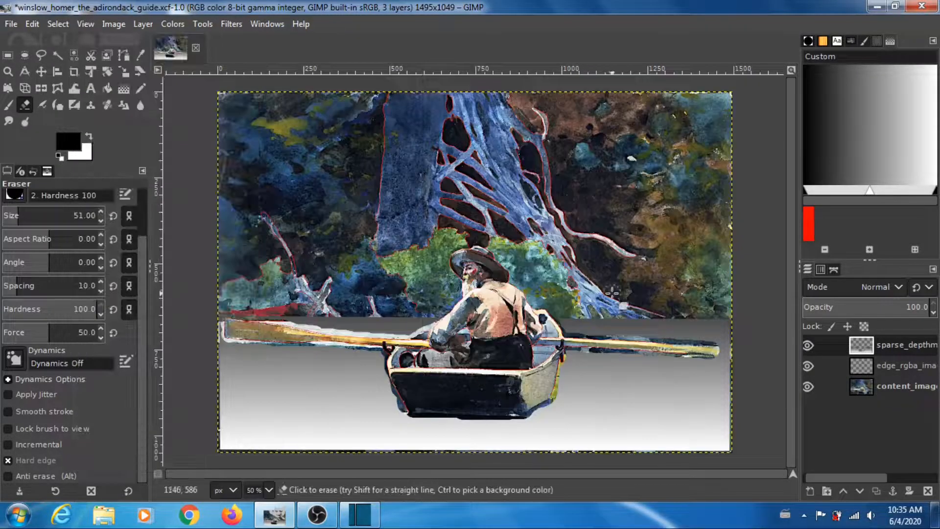
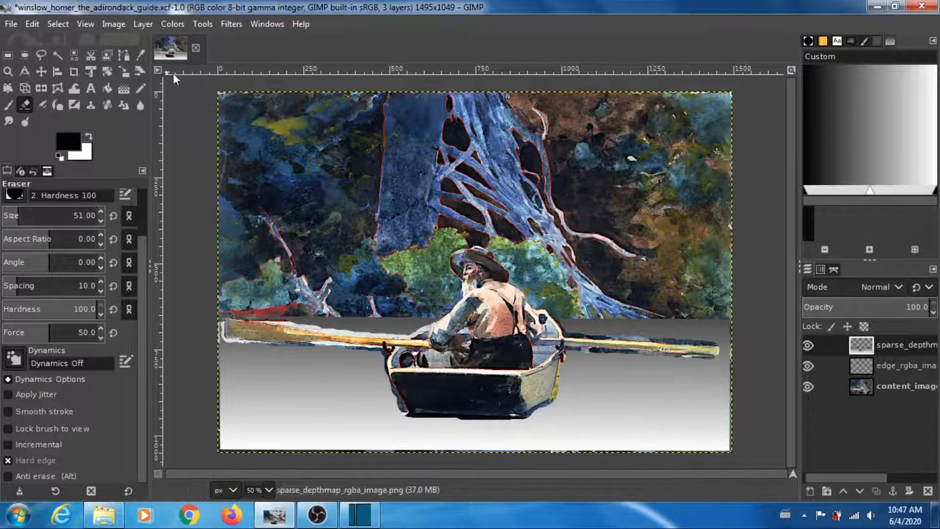
- Draw a straight two-point path along the right oar from its tip to the rower's hand, using default Paths options with Polygonal enabled
click(84, 23)
mouse_move(147, 74)
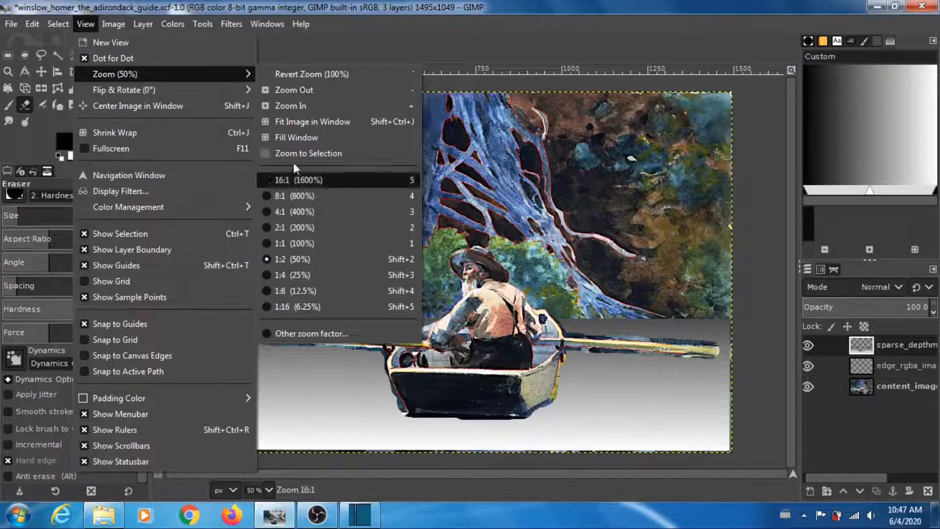
click(304, 243)
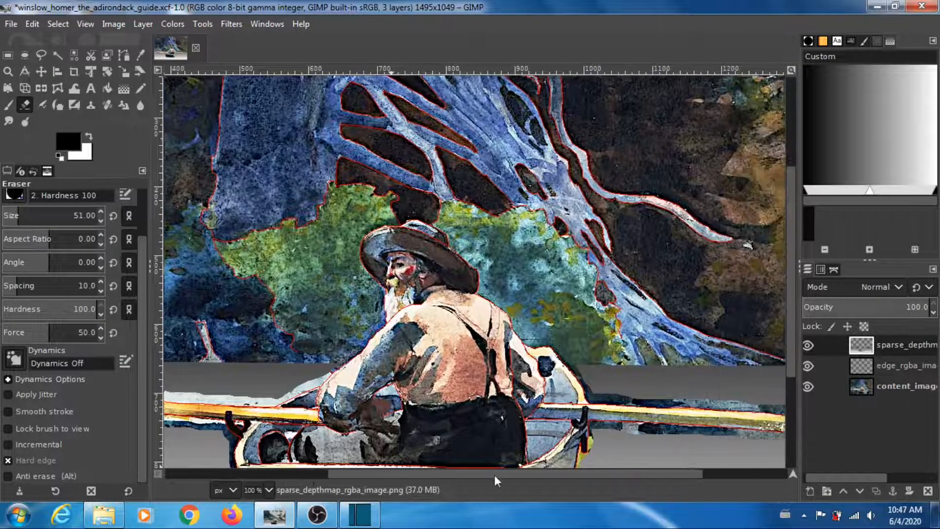
drag(494, 474, 579, 474)
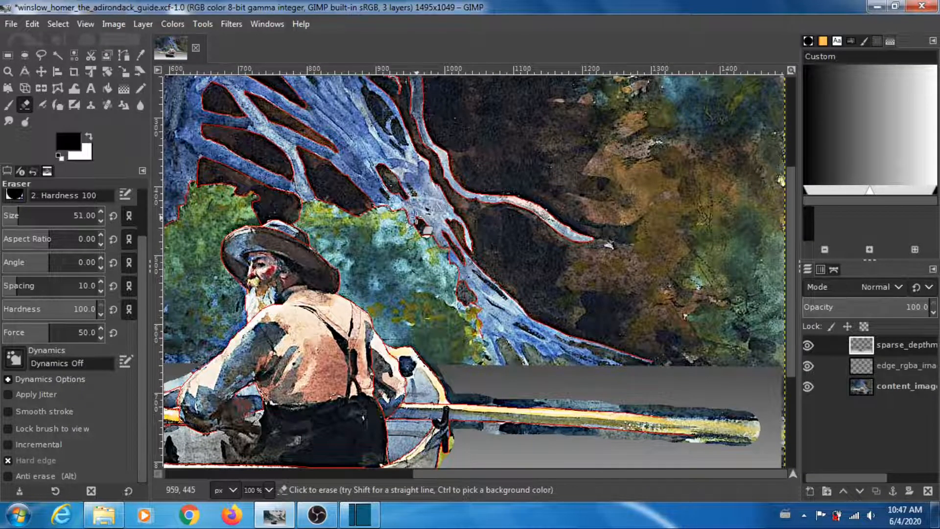
click(124, 54)
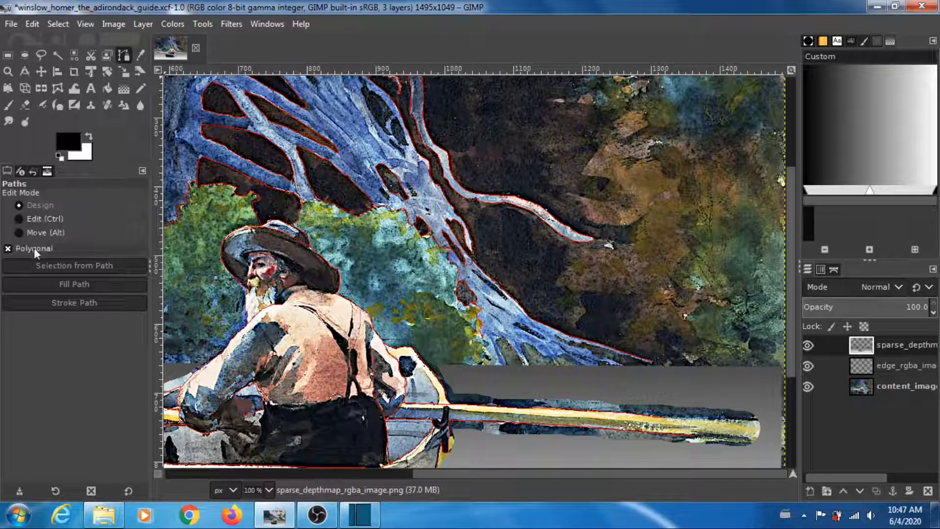
click(128, 492)
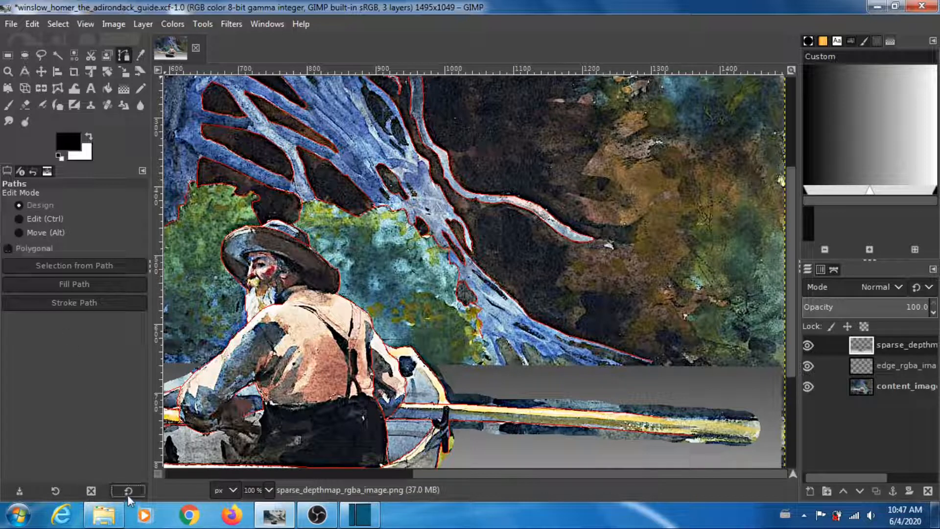
click(8, 249)
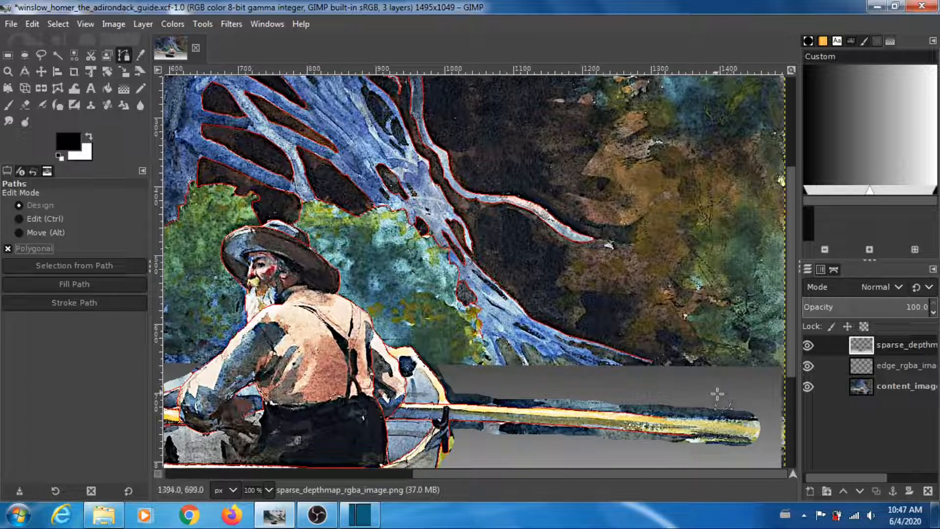
click(751, 430)
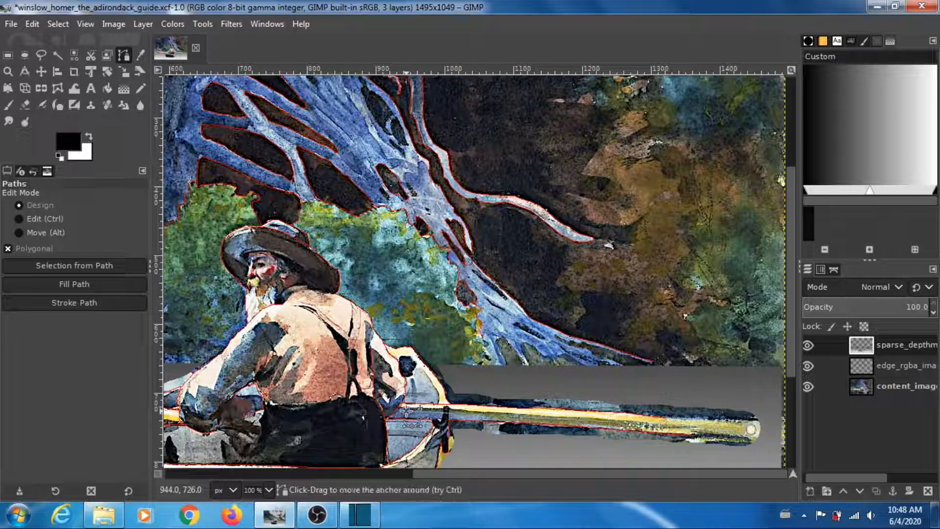
click(406, 410)
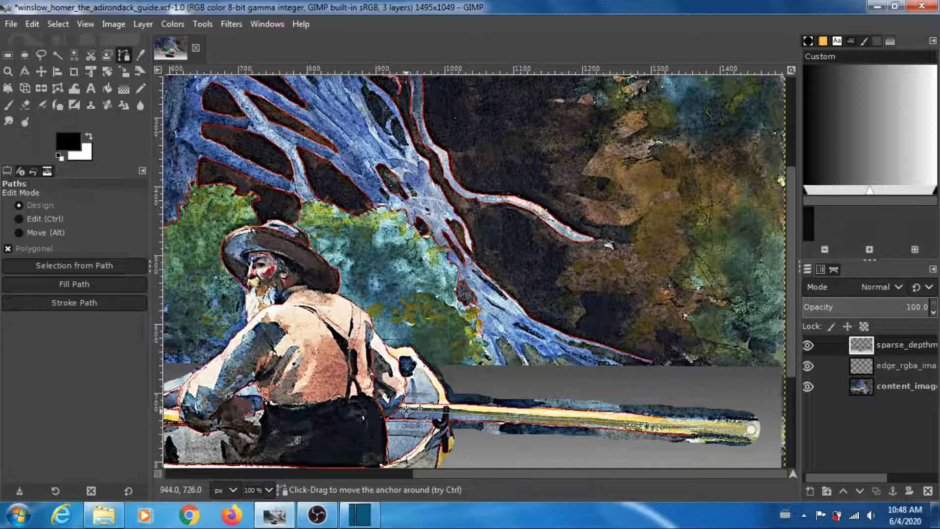
- Leave path editing and make the unnamed oar path visible in the list of paths
click(7, 56)
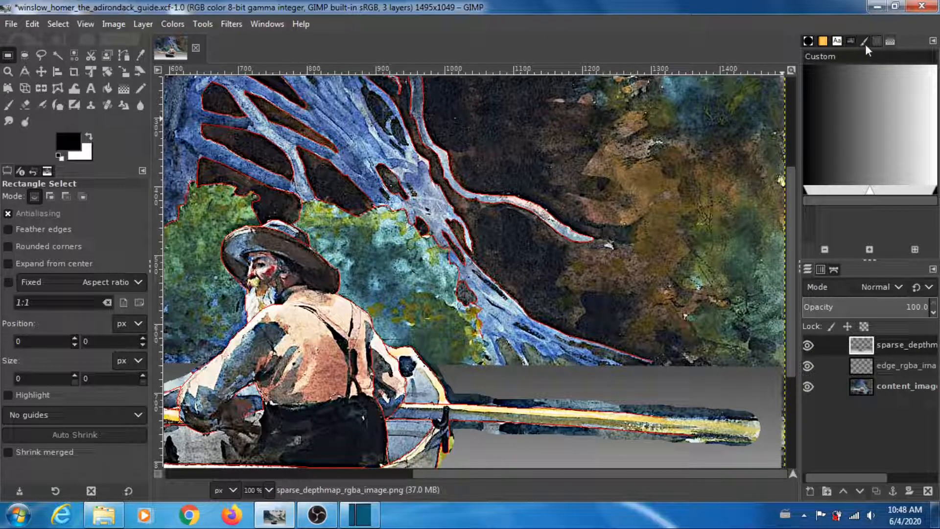
click(834, 269)
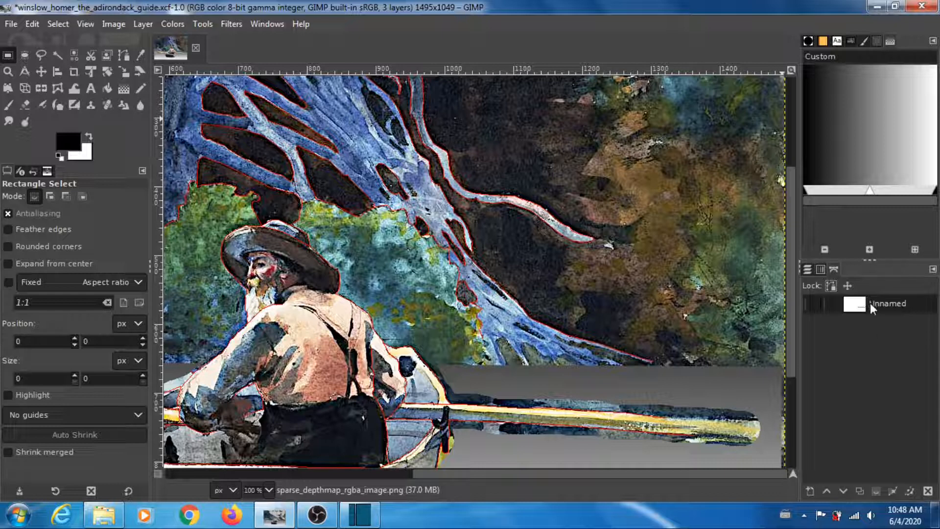
click(811, 304)
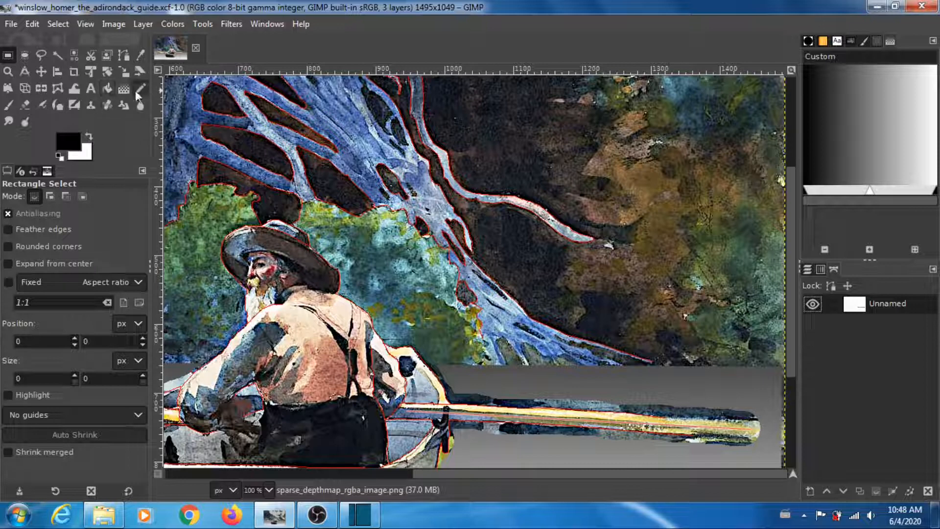
- Sample the water gradient's grey just beyond the right oar's tip and rename the oar path 122
click(141, 56)
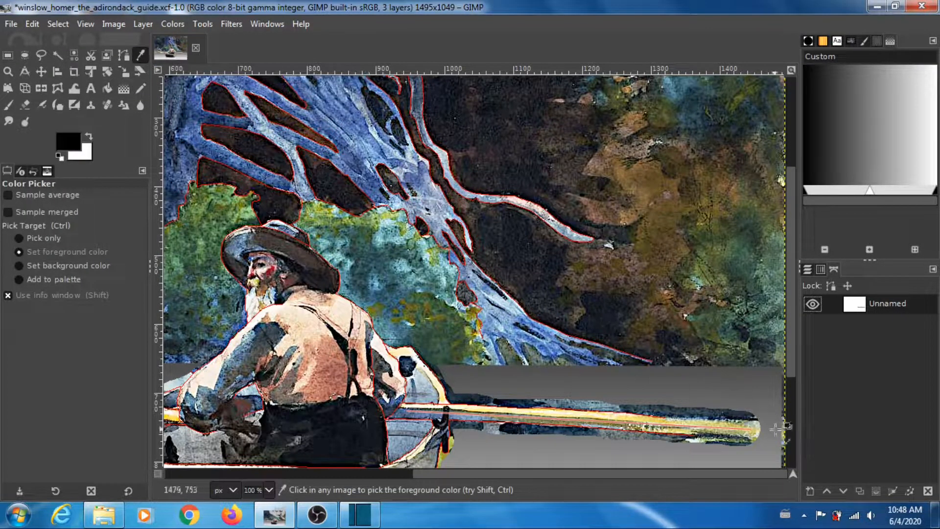
click(771, 429)
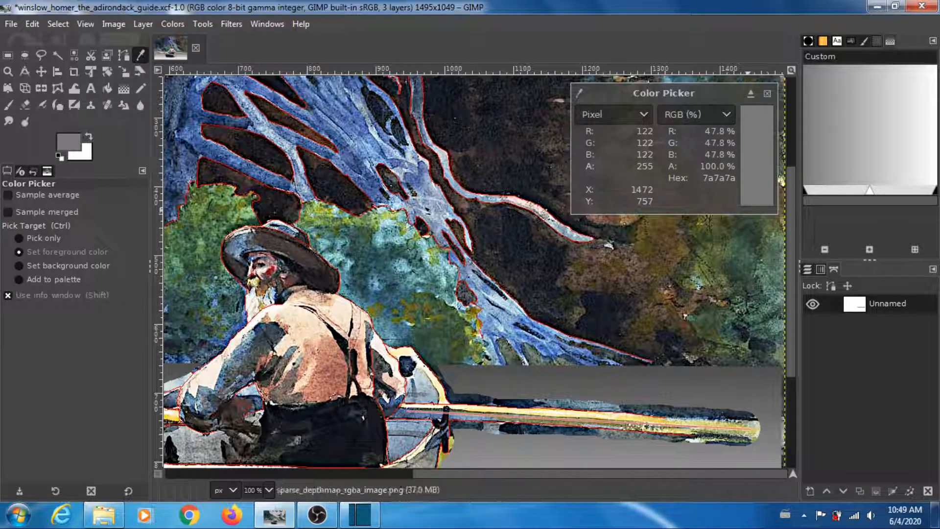
double_click(888, 303)
key(BackSpace)
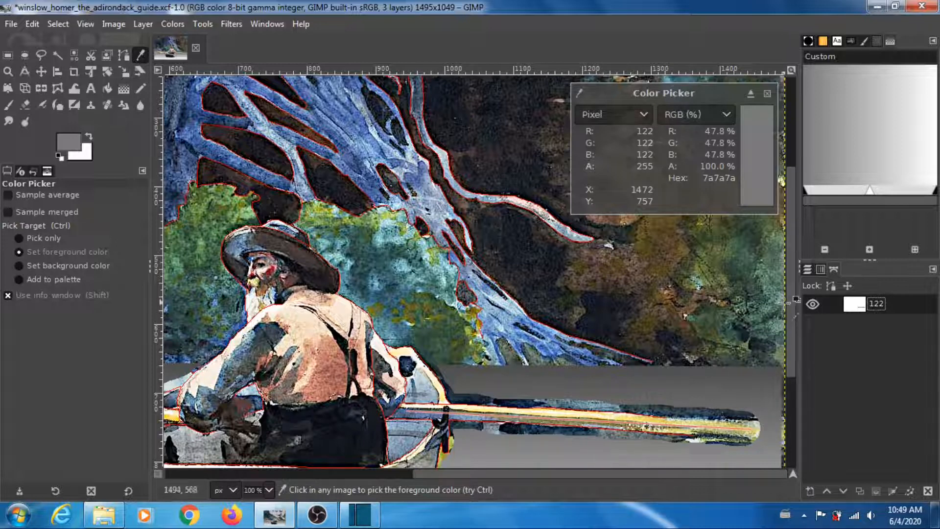
- Draw a visible straight two-point path down the boat corner where the dark stern panel meets the tan side
drag(790, 294, 795, 339)
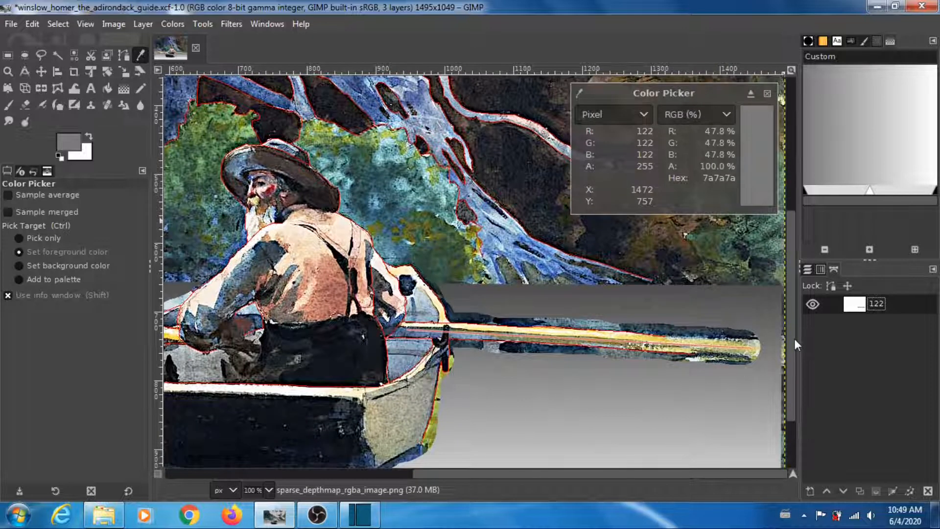
drag(565, 477, 297, 492)
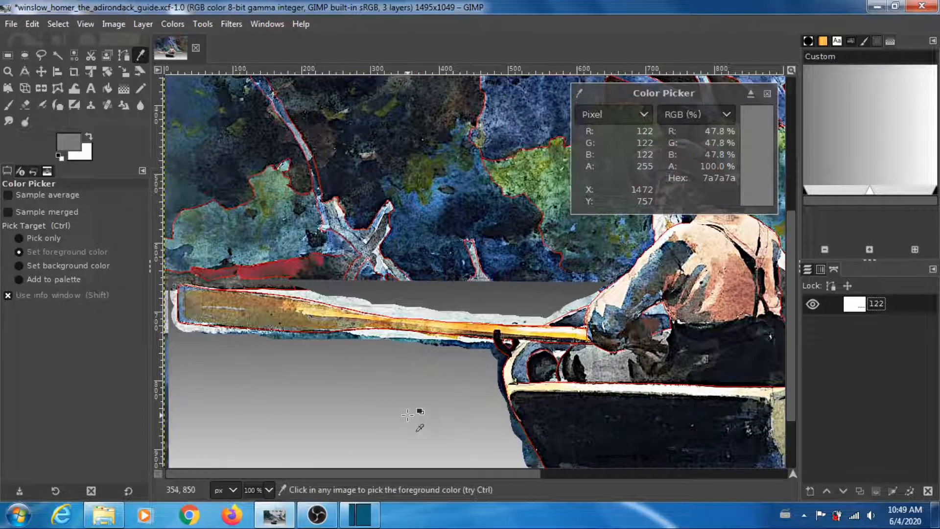
drag(415, 470, 496, 472)
drag(791, 296, 791, 335)
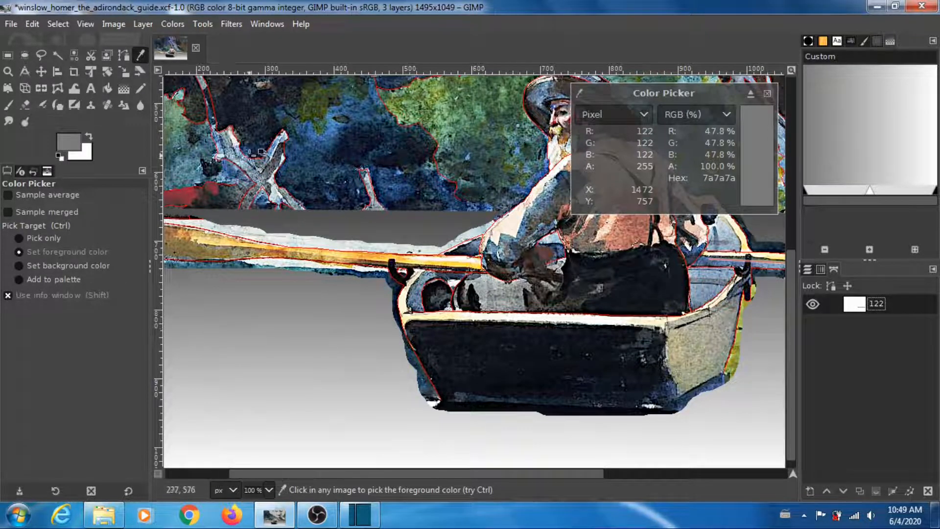
click(768, 94)
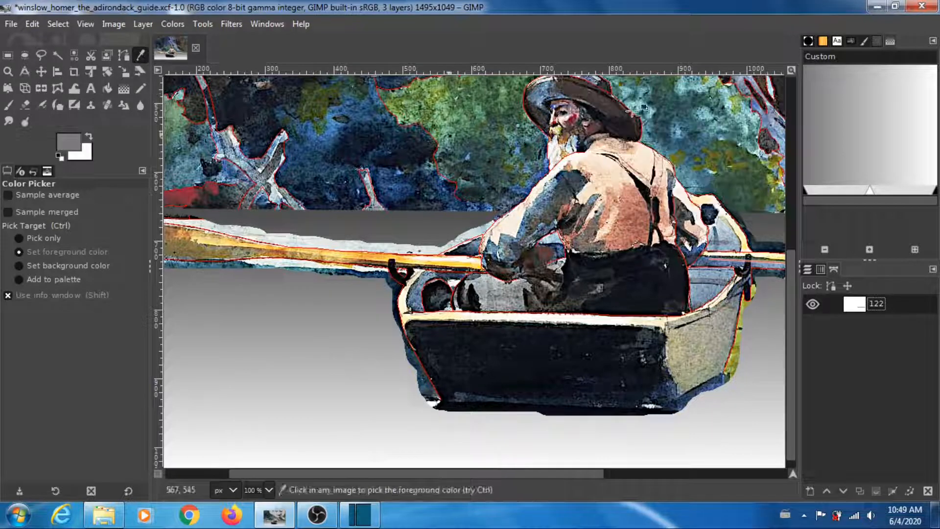
click(123, 57)
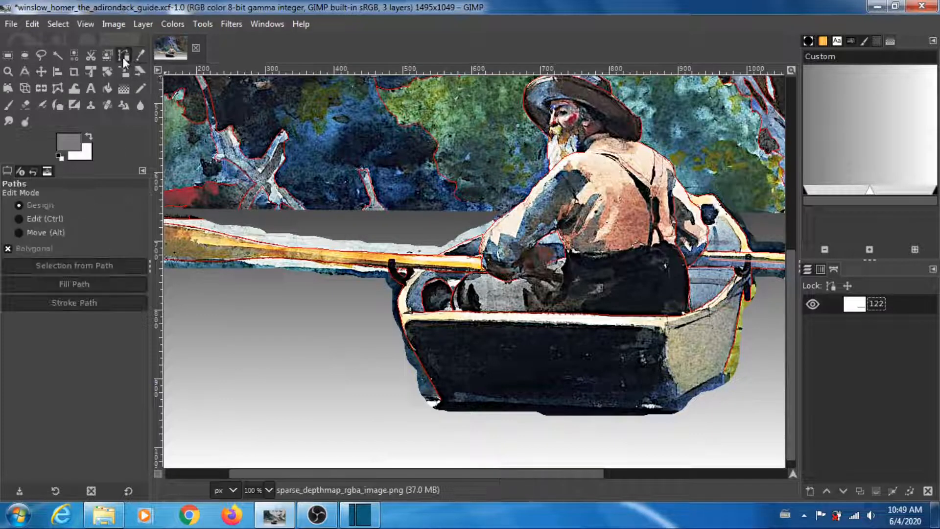
click(663, 322)
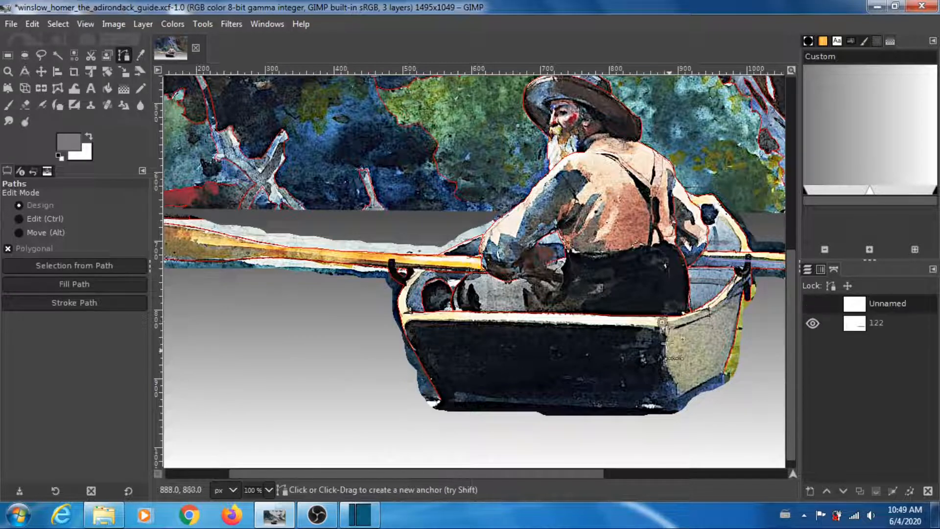
click(672, 402)
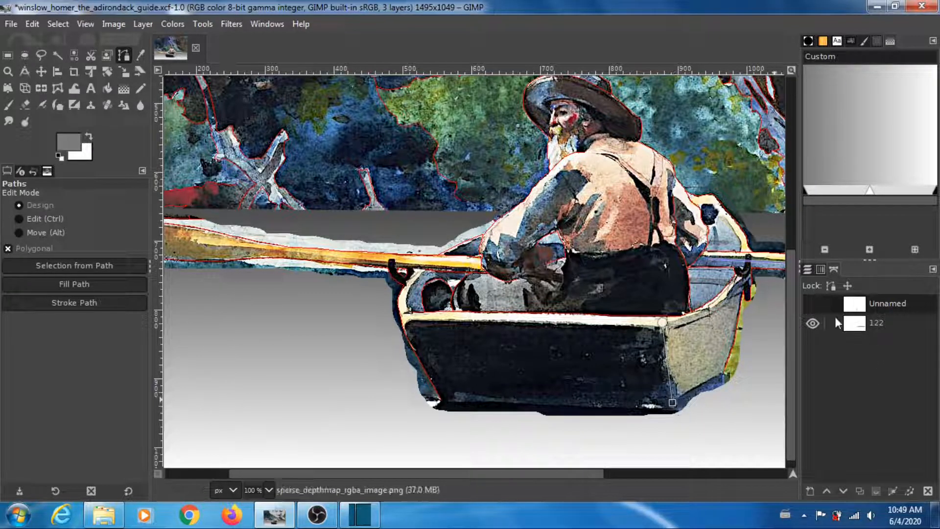
click(814, 305)
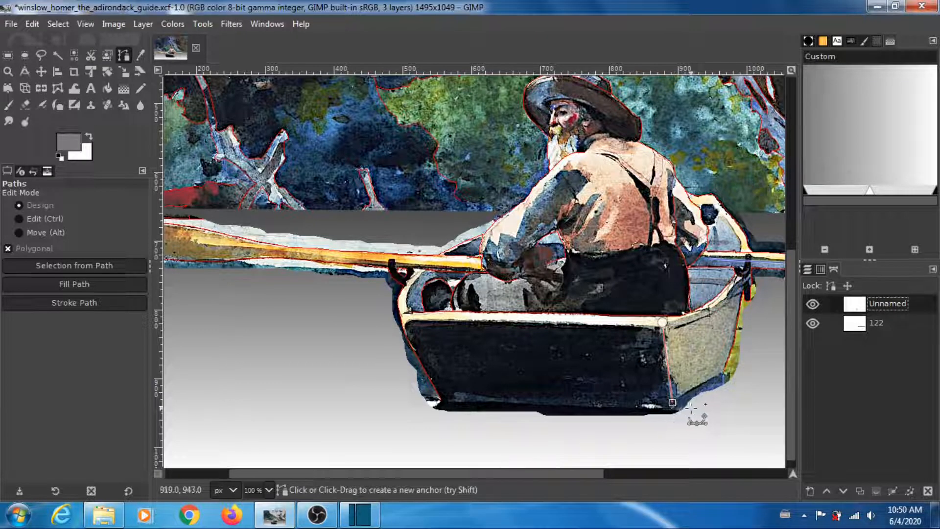
- Sample the water grey beside the lower end of the right corner path and name that path 211
click(141, 56)
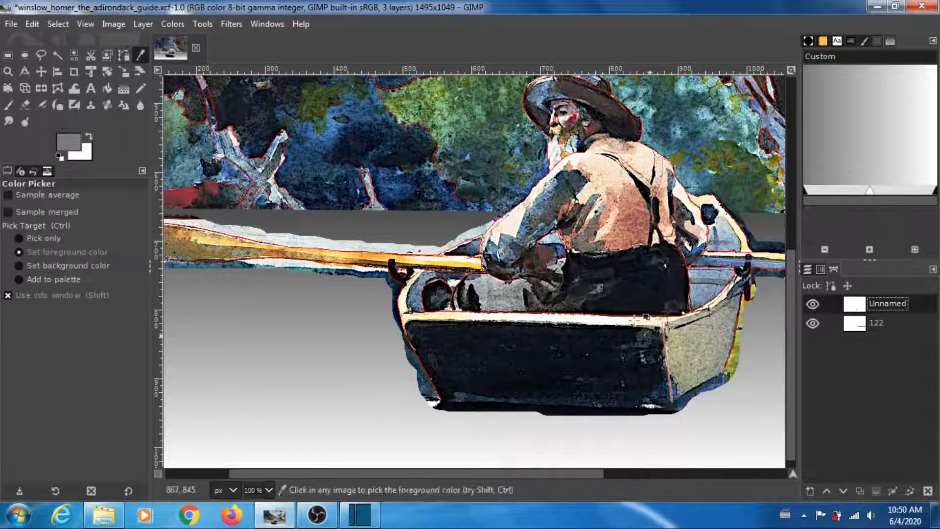
click(689, 409)
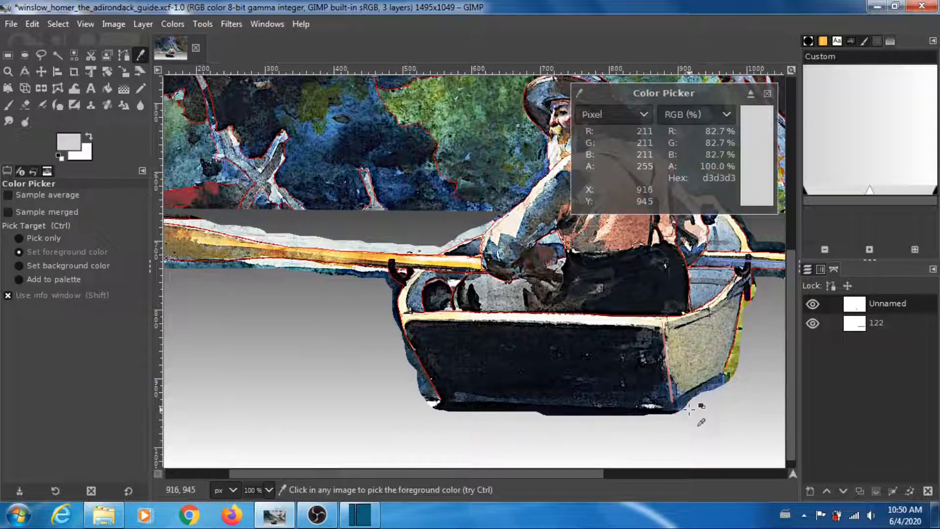
double_click(889, 302)
key(BackSpace)
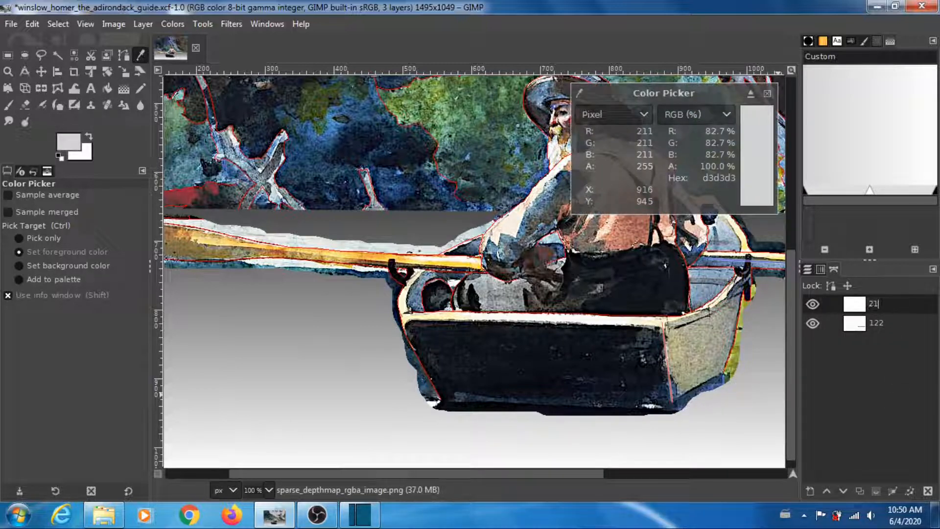
key(Return)
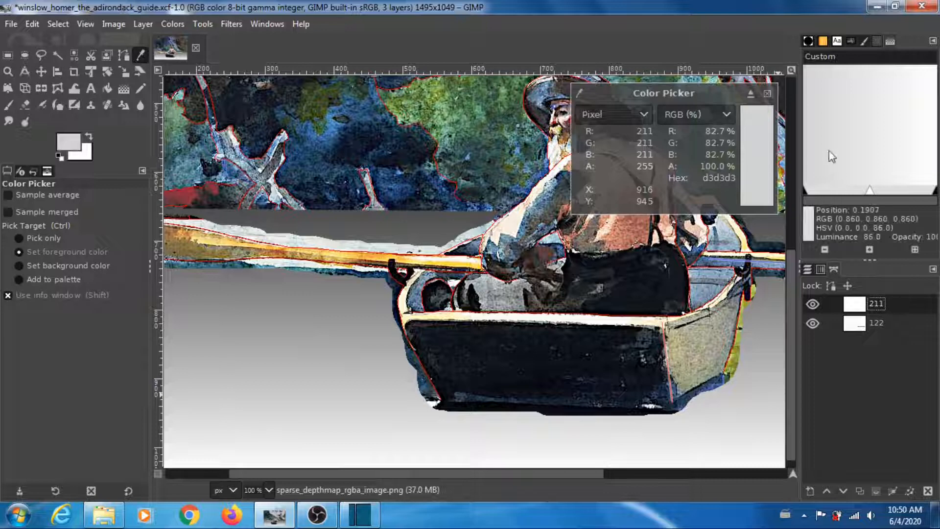
click(767, 93)
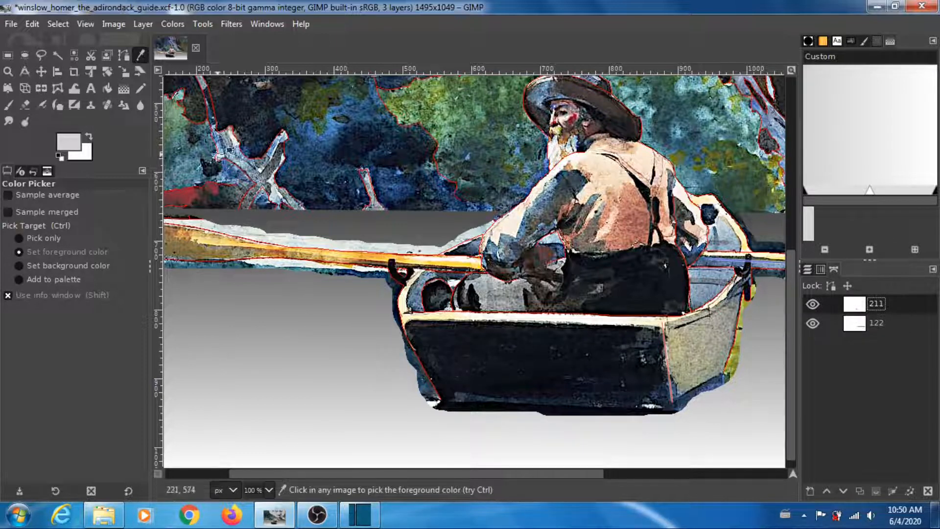
- Draw a straight two-point path down the left edge of the boat's dark stern panel and make it visible
click(126, 54)
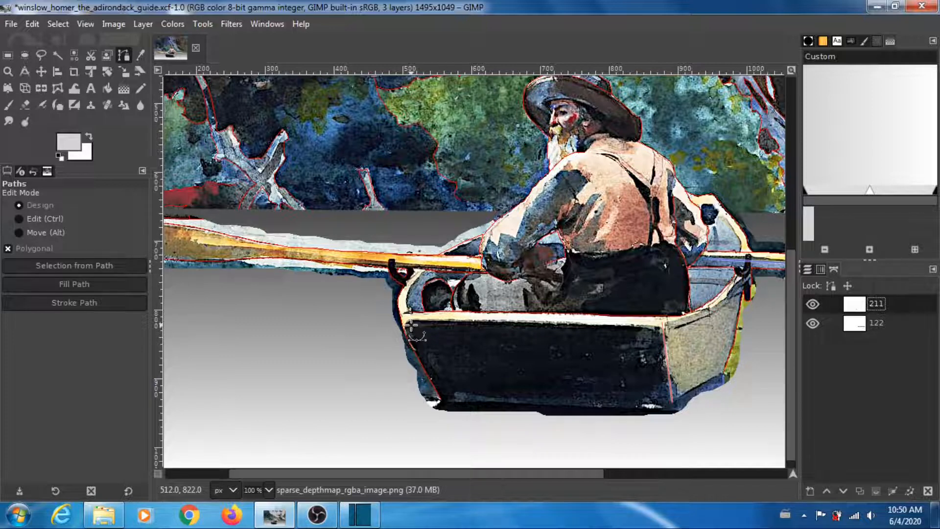
click(411, 325)
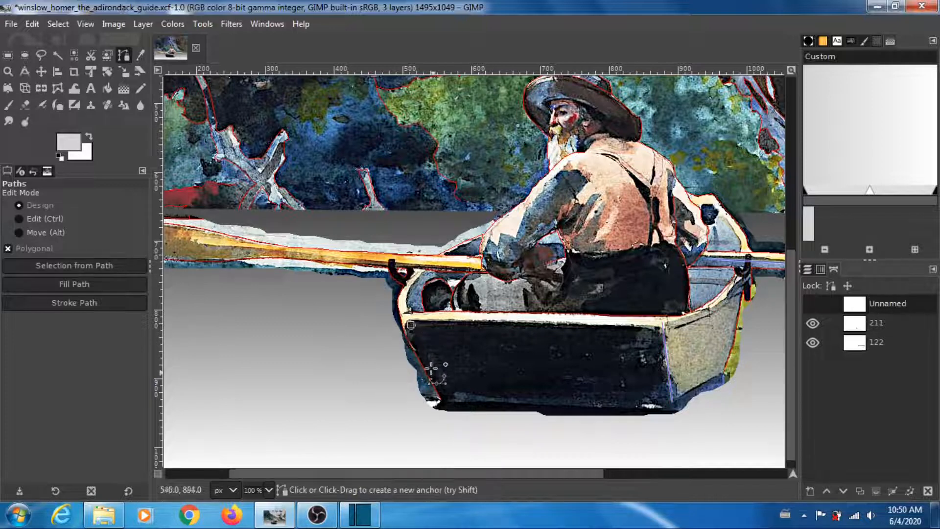
click(447, 399)
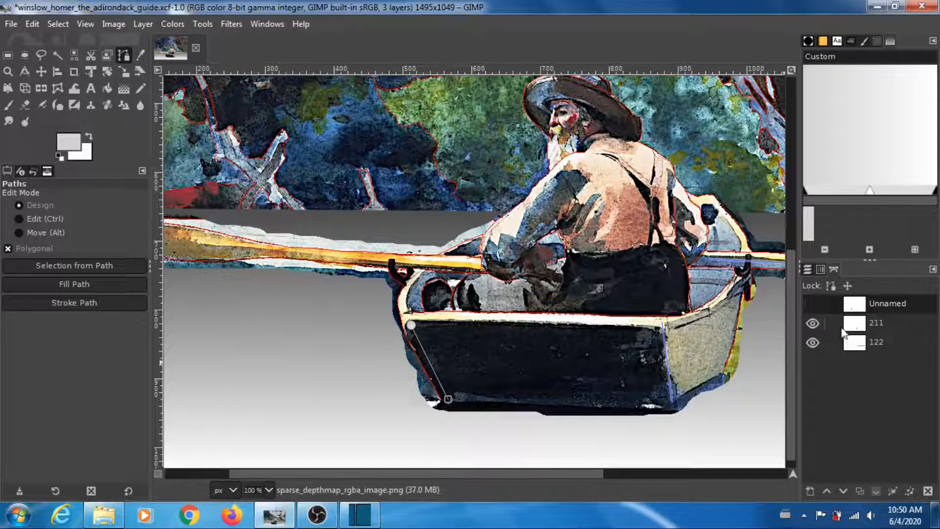
click(812, 305)
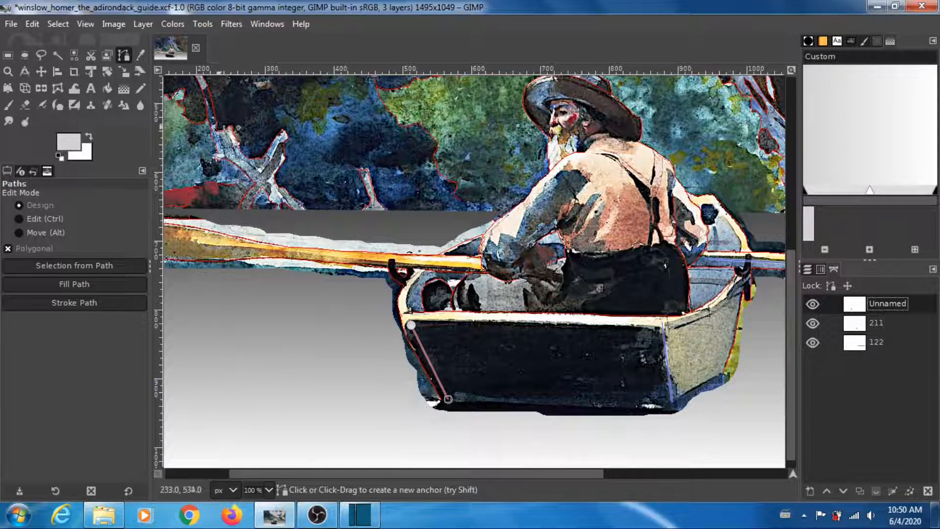
- Sample the water grey beside the lower end of the left edge path and name that path 205
click(141, 55)
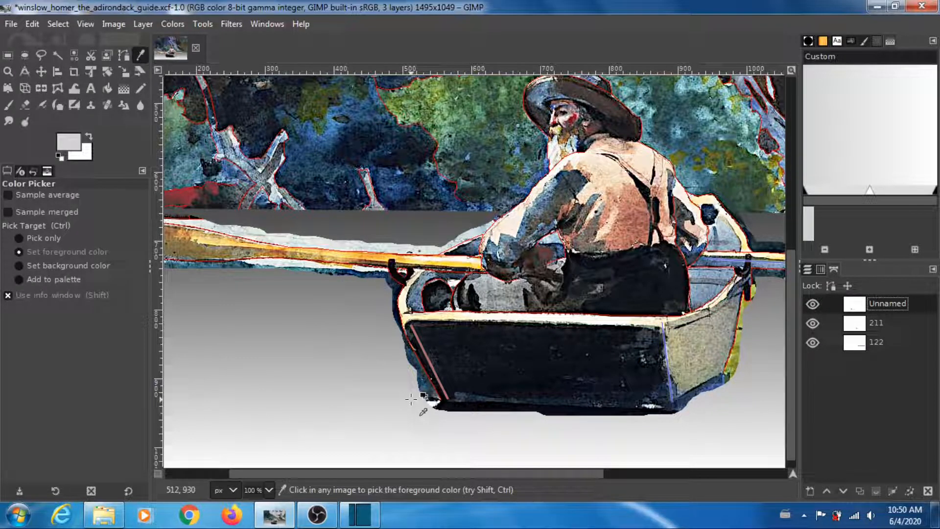
shift+click(412, 399)
double_click(900, 303)
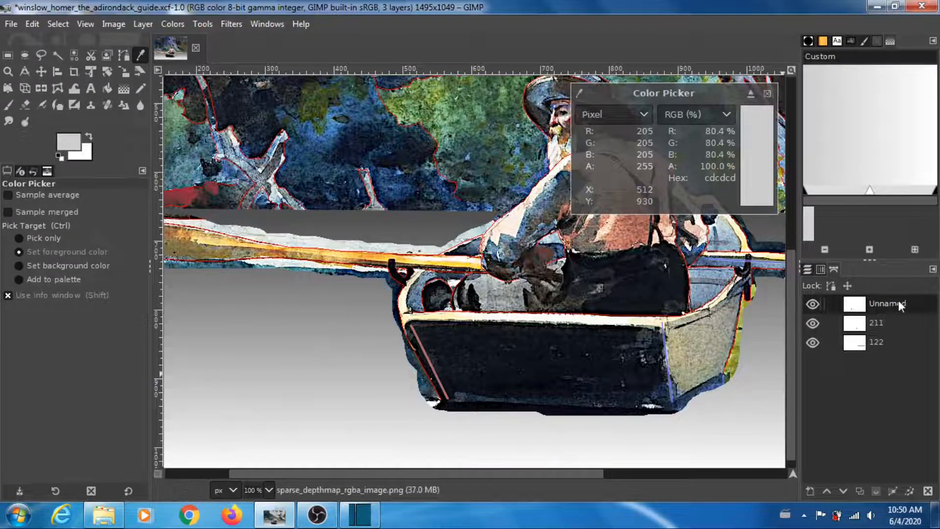
text(205)
key(Return)
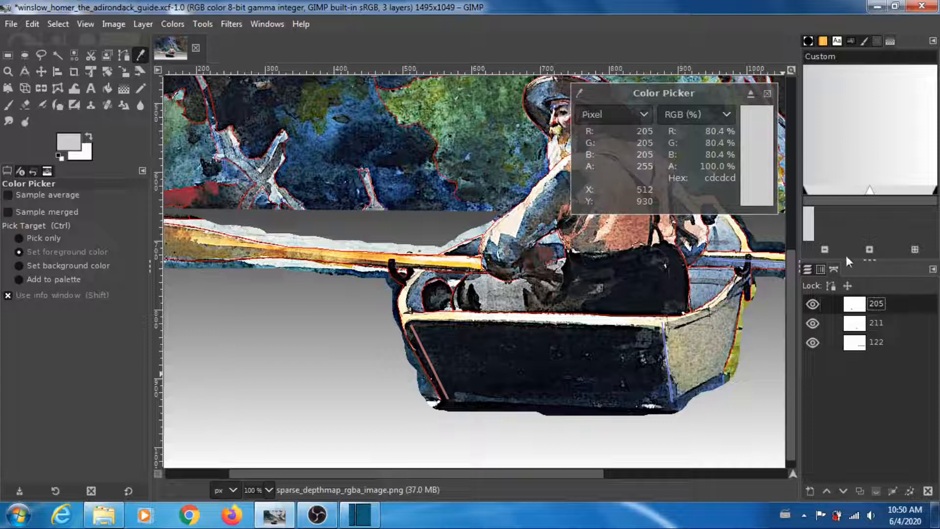
click(767, 94)
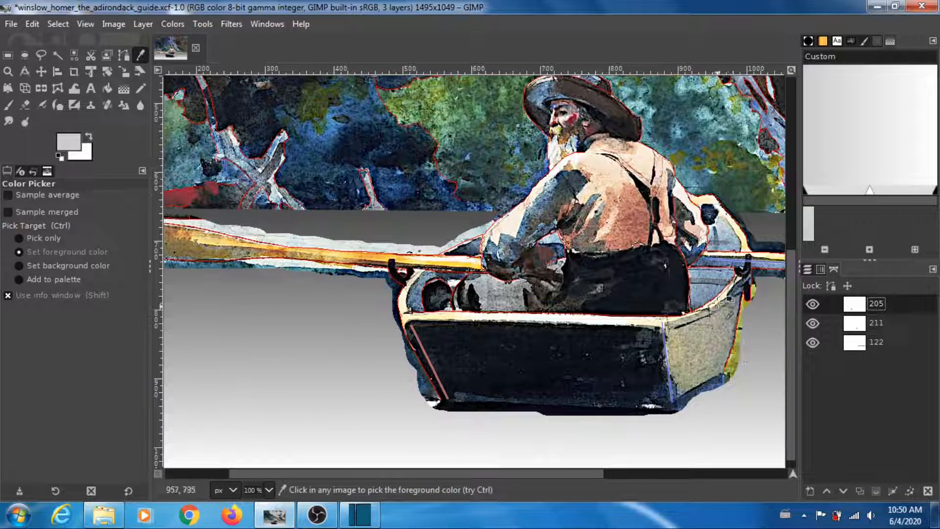
- Draw a visible straight two-point path up the boat's tan side panel, from its lower edge to its rim
click(124, 56)
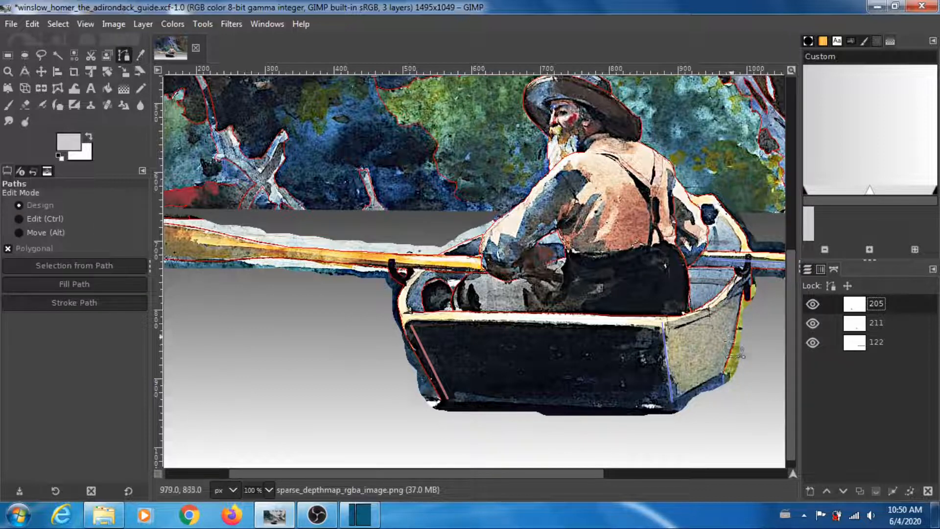
click(719, 371)
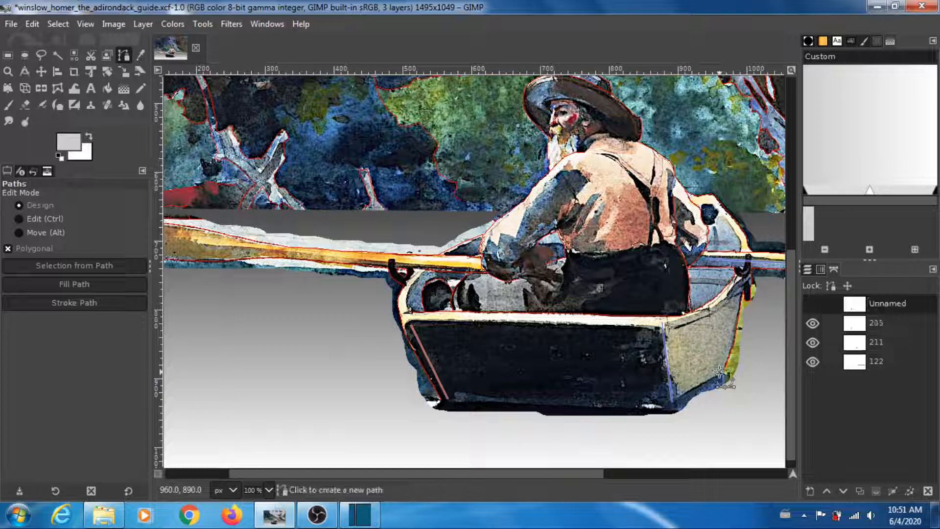
click(718, 309)
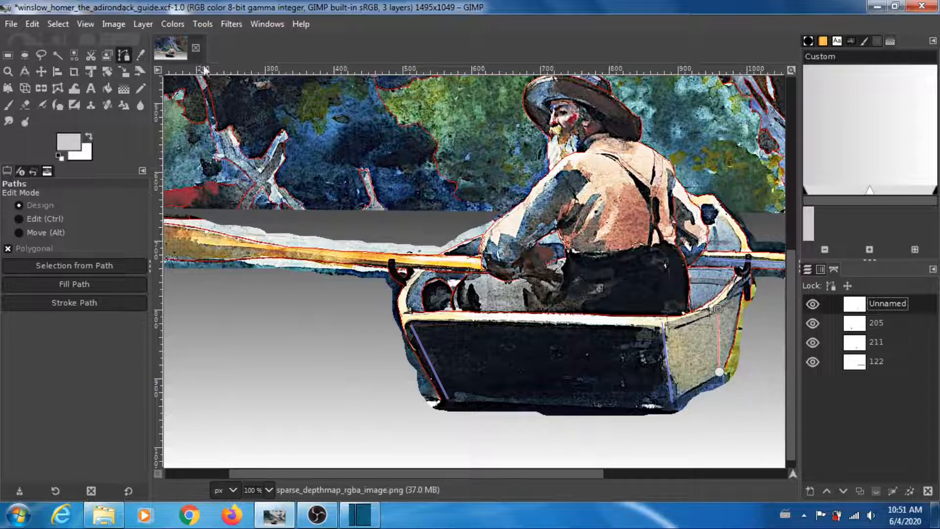
- Sample the water grey beside the lower end of the tan side's path and name that path 185
click(141, 56)
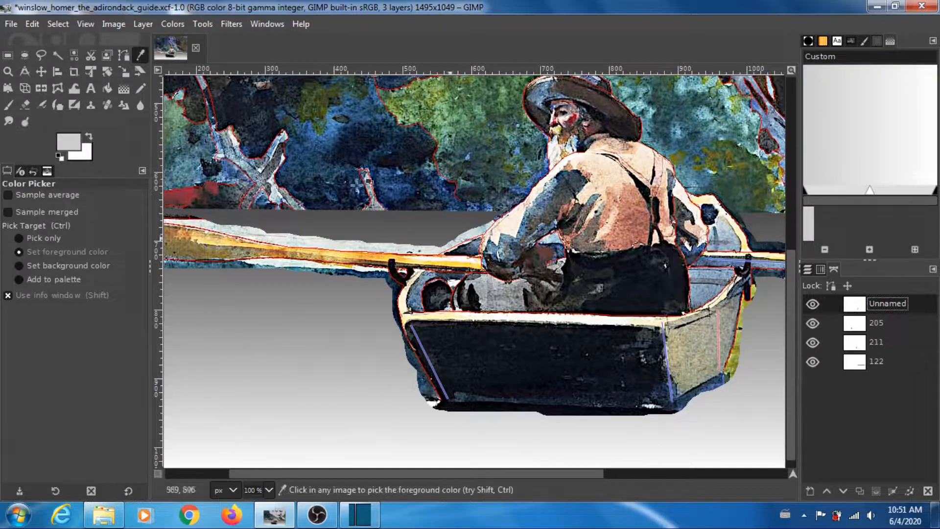
click(743, 372)
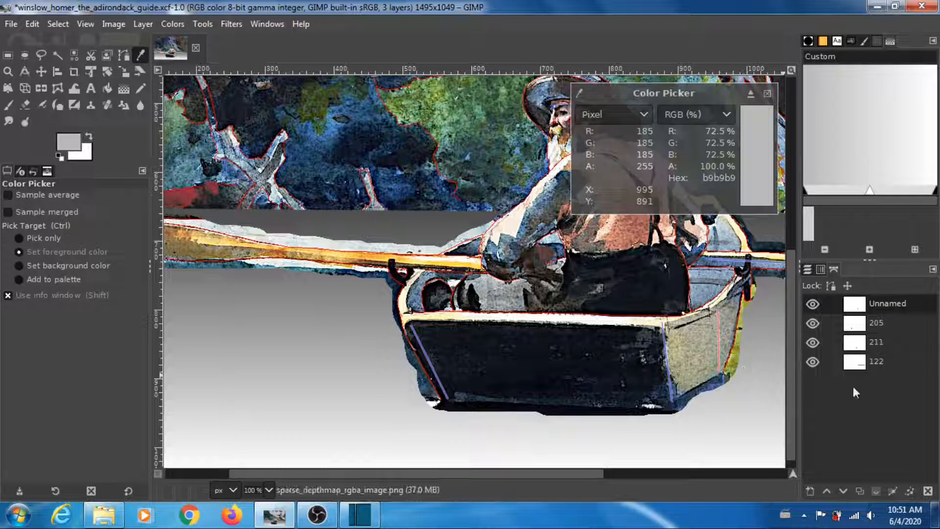
double_click(885, 304)
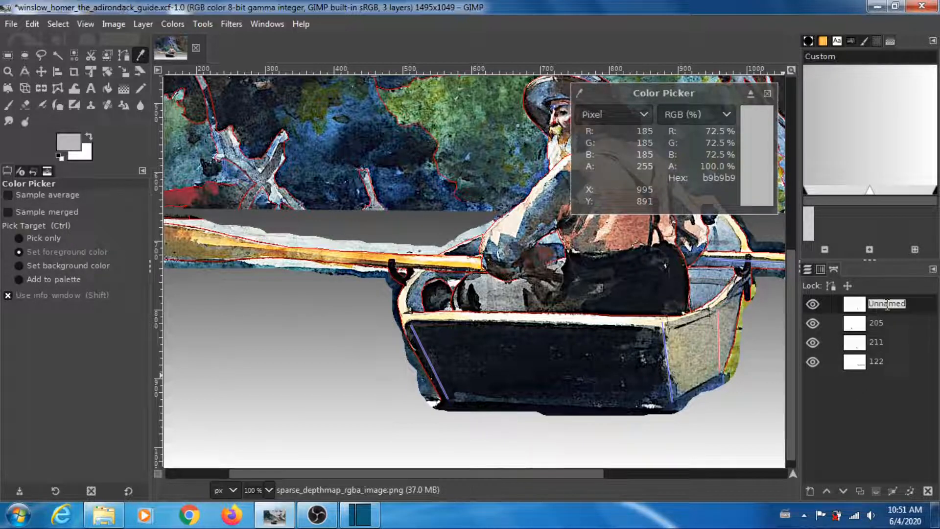
key(BackSpace)
text(185)
click(767, 93)
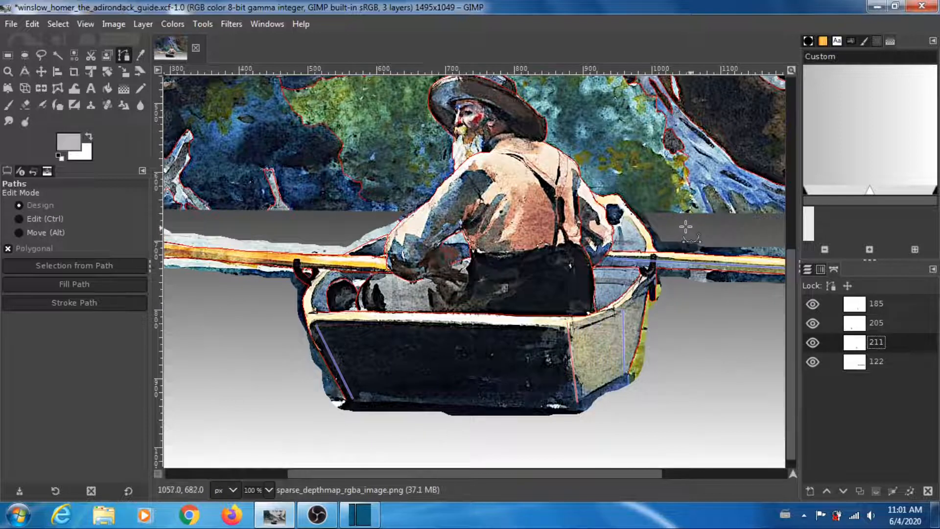
- Start a new polygonal path above path 122, tracing from the rower's hand by the right-hand oar up his arm to the shoulder
click(8, 55)
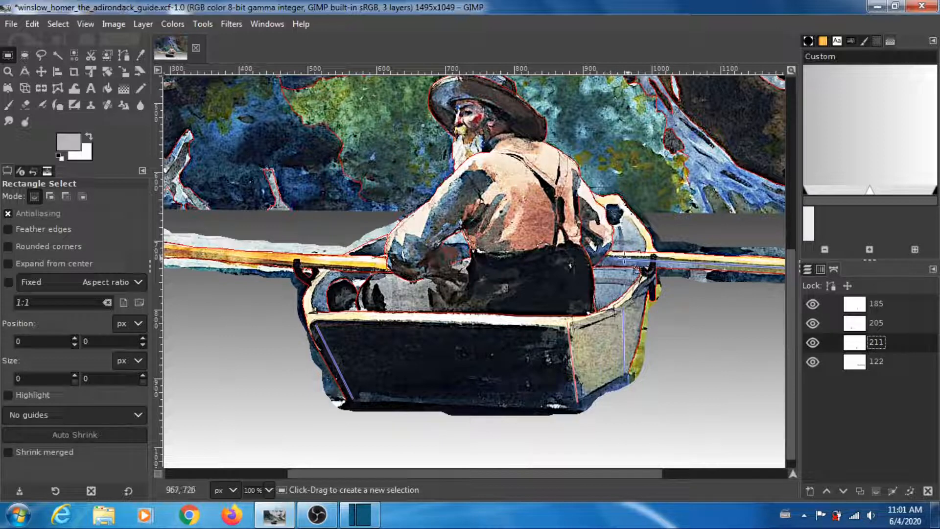
click(879, 362)
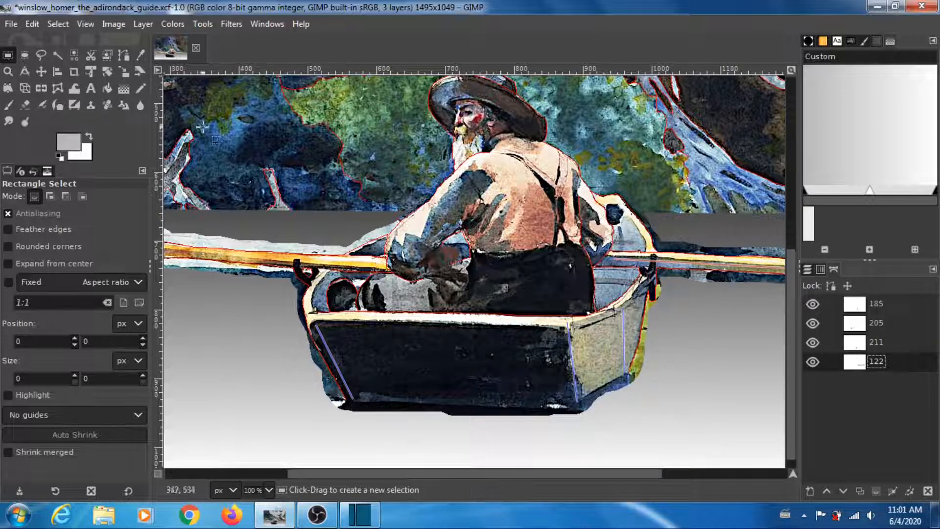
click(124, 56)
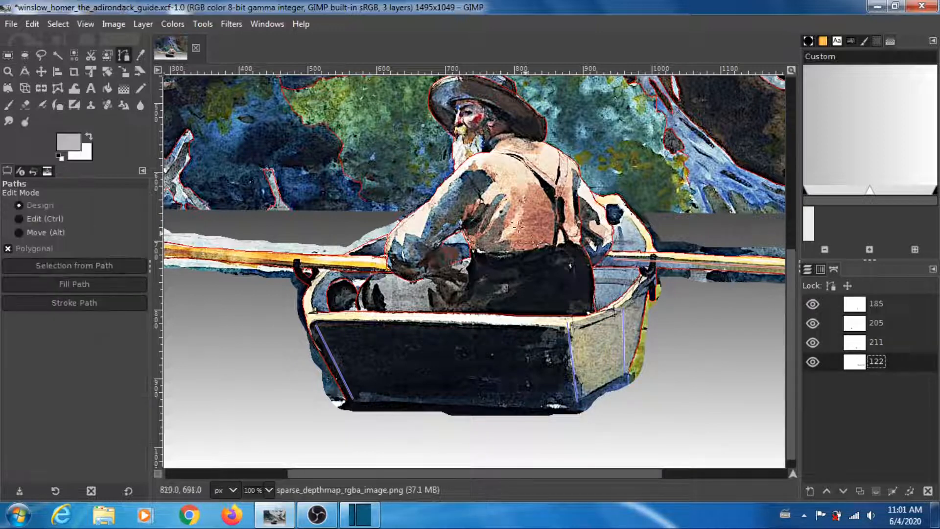
click(597, 259)
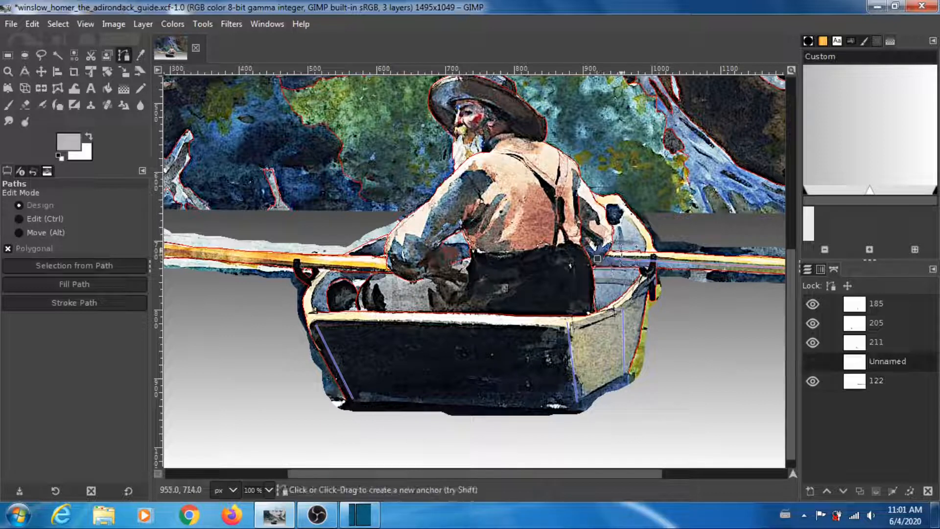
click(608, 245)
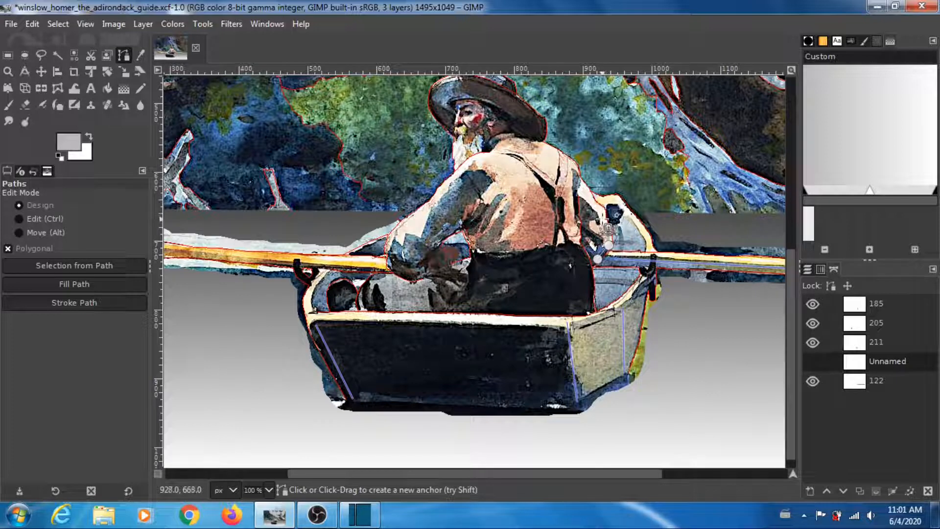
click(608, 226)
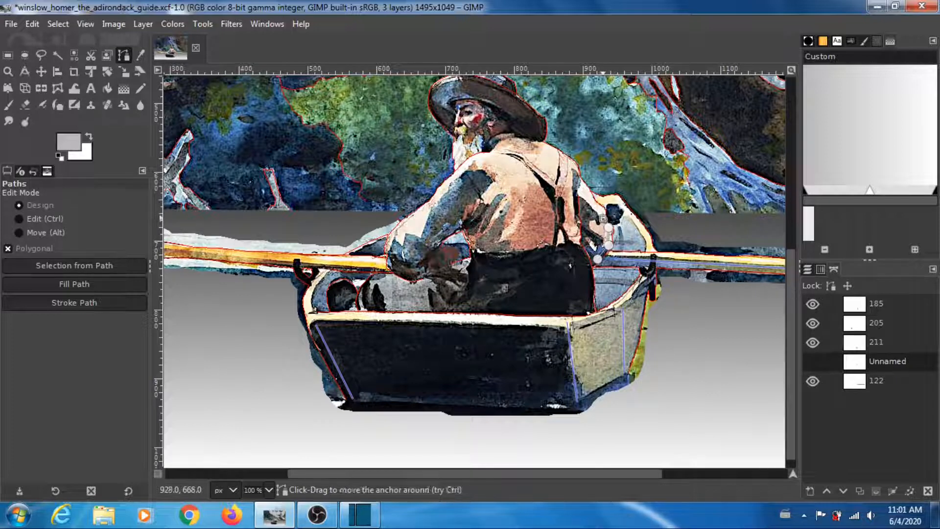
click(589, 194)
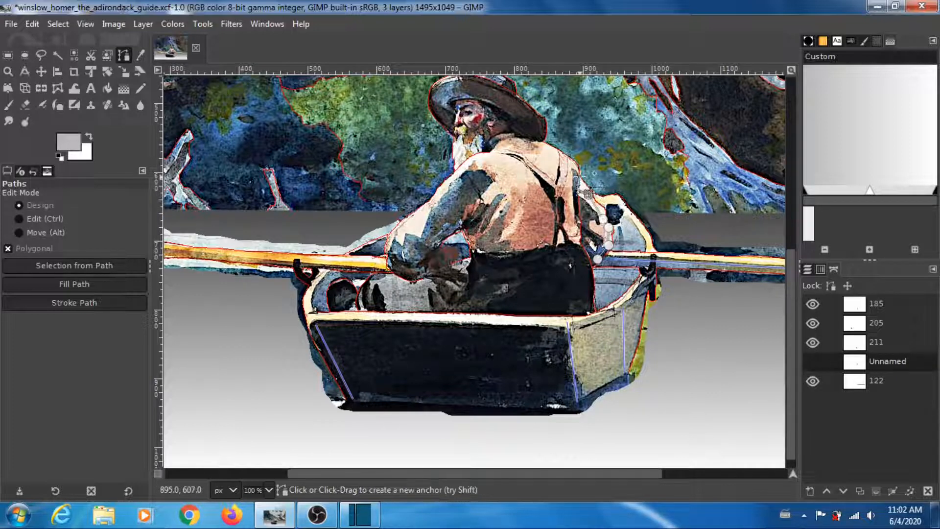
click(576, 180)
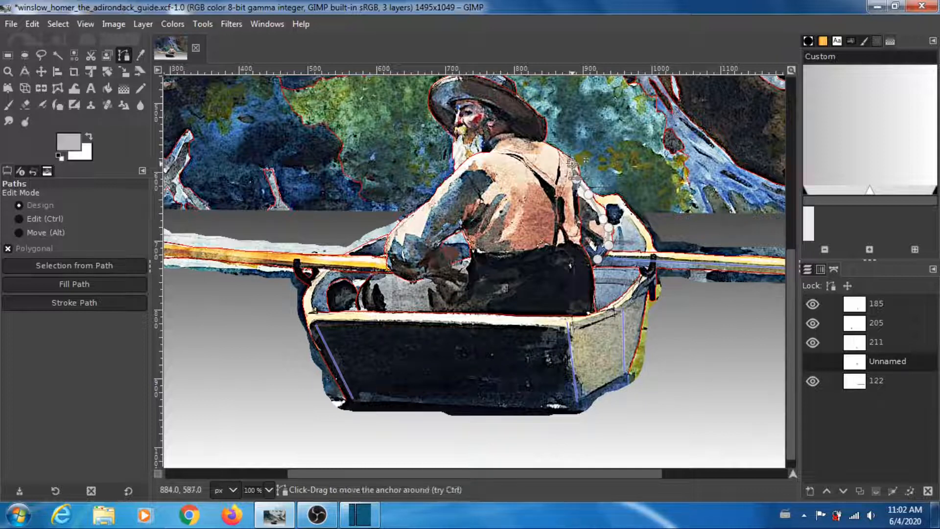
click(571, 163)
click(556, 154)
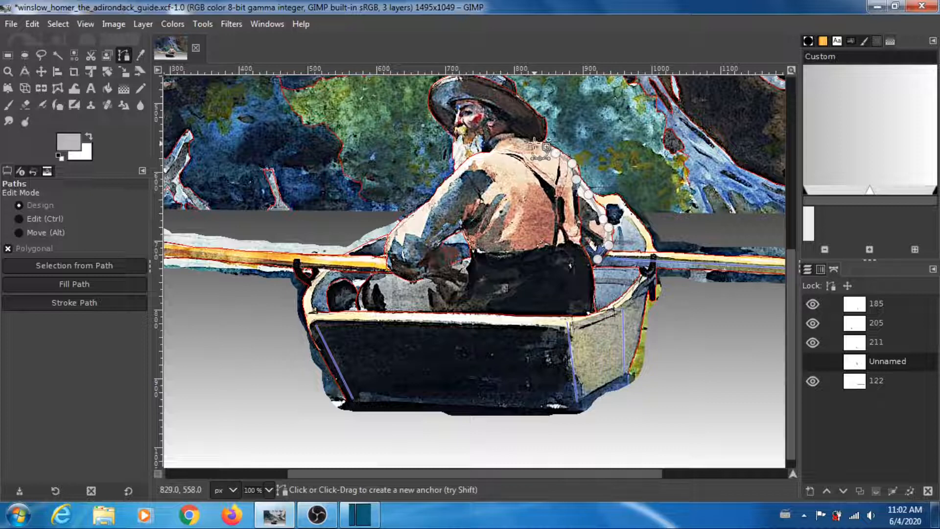
- Extend the arm path over the shoulder and neck to the hat brim, and add a separate anchor on the hat's crown
click(535, 143)
click(535, 142)
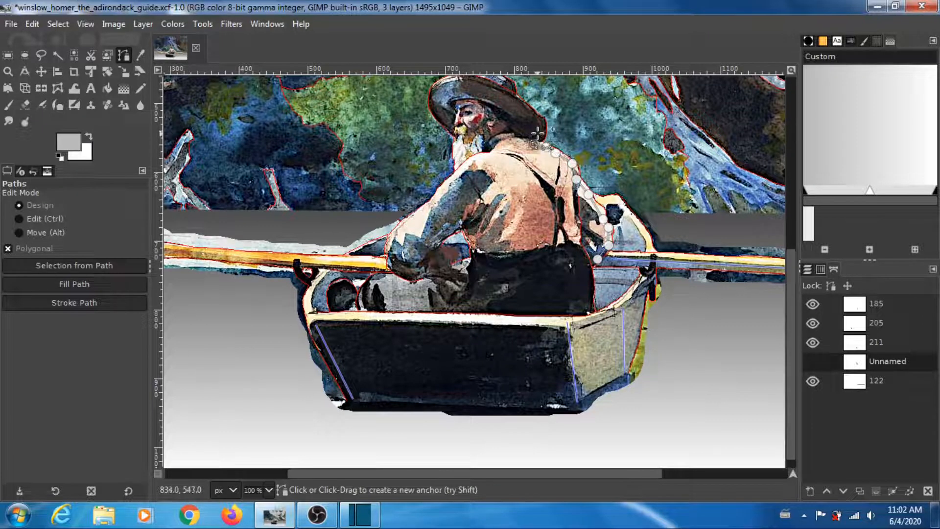
click(539, 120)
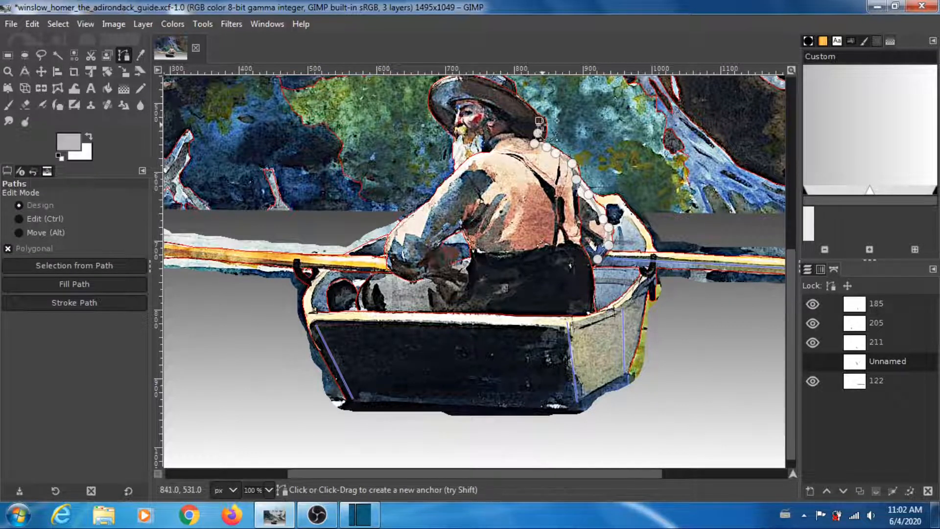
scroll(557, 121, up, 4)
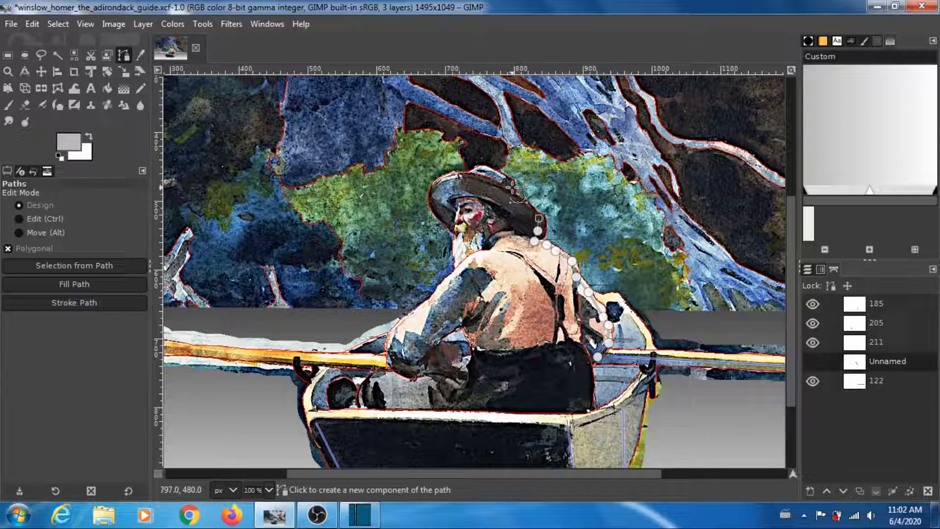
shift+click(512, 187)
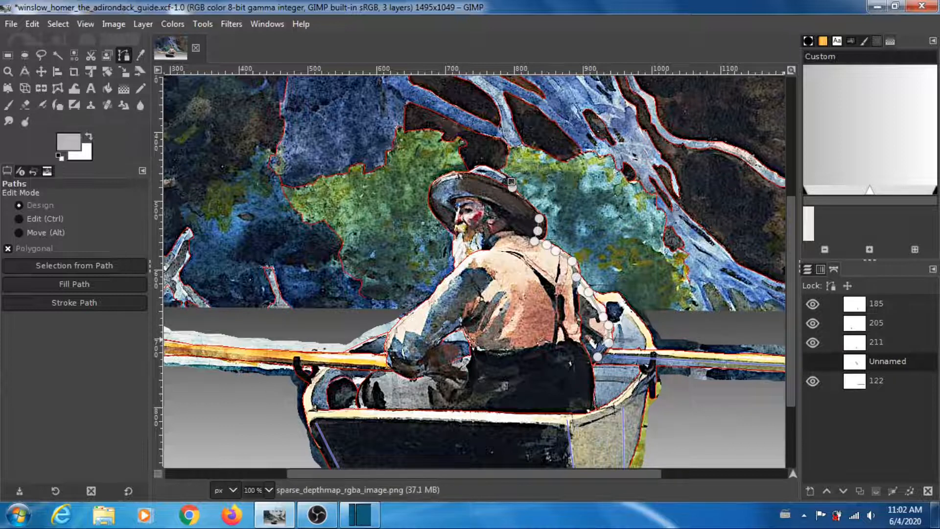
- Make the rower's arm and hat path visible, name it 125, and deselect its anchors
click(811, 362)
double_click(886, 361)
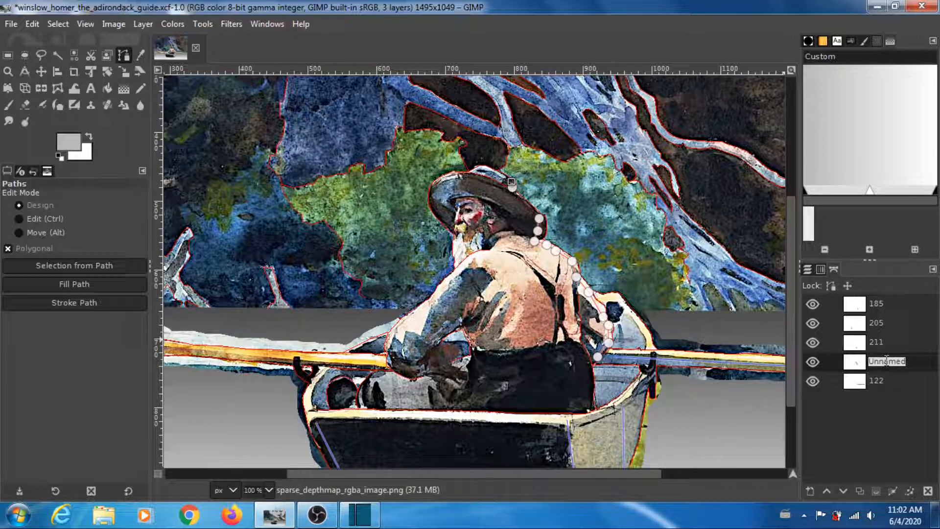
key(BackSpace)
click(879, 378)
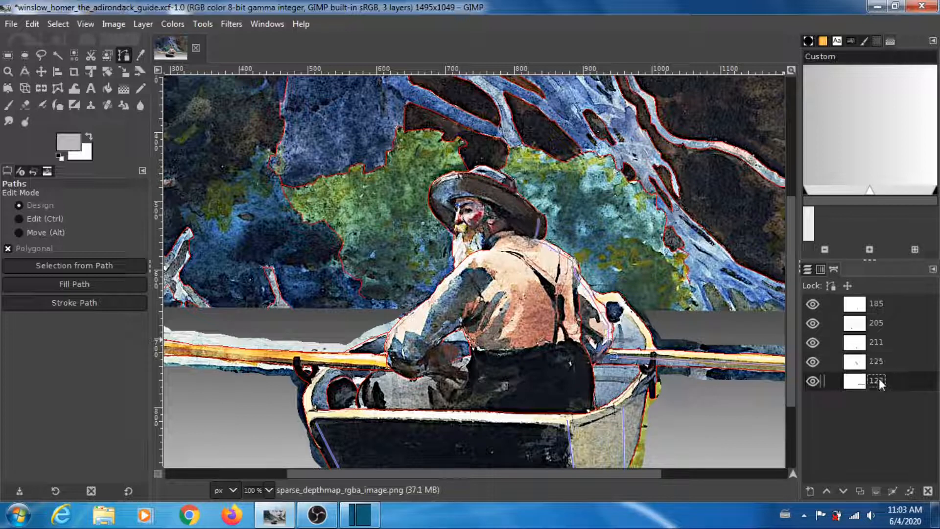
click(876, 363)
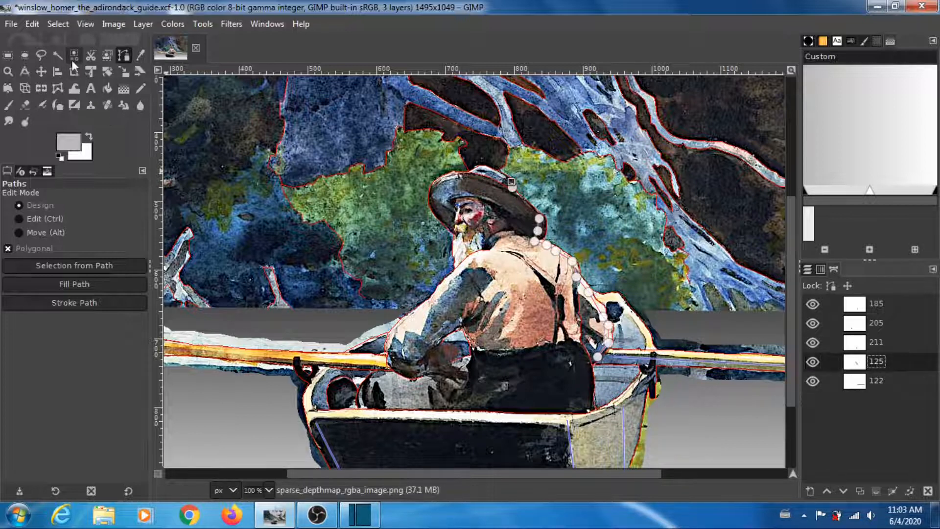
click(8, 56)
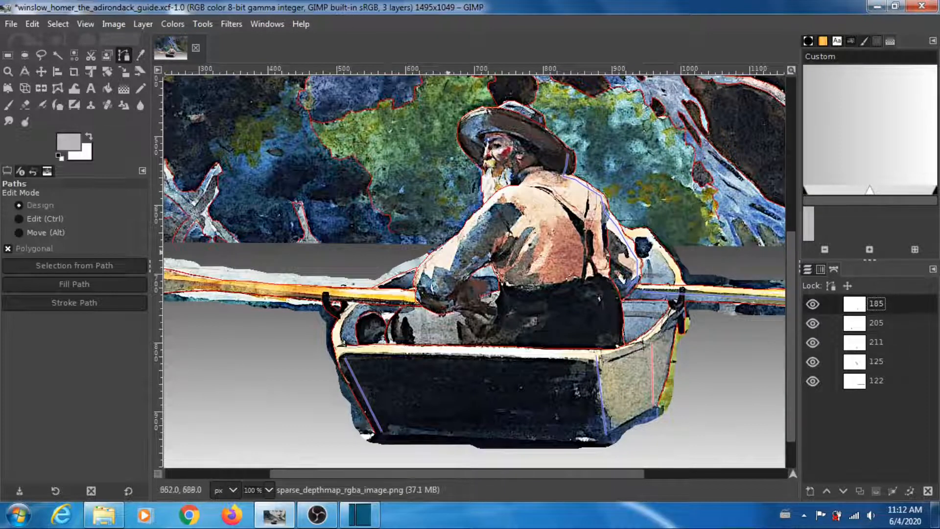
- Draw a new polygonal path from the rower's left cuff up the sleeve to the shoulder, and down his back to the trouser seat
click(8, 56)
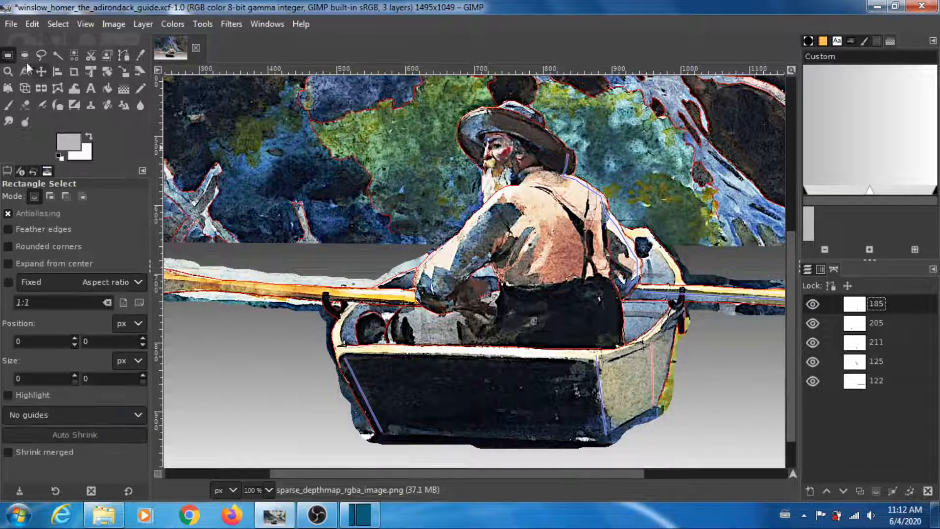
click(125, 57)
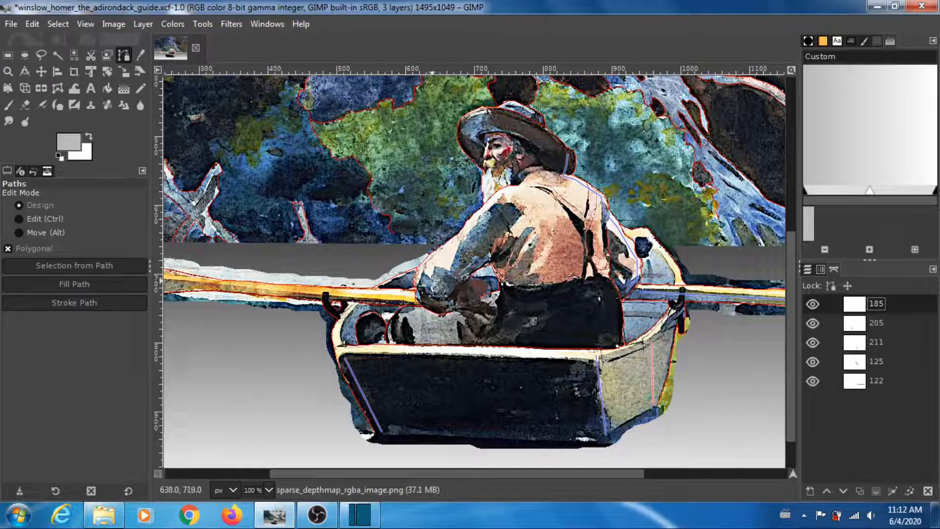
click(461, 255)
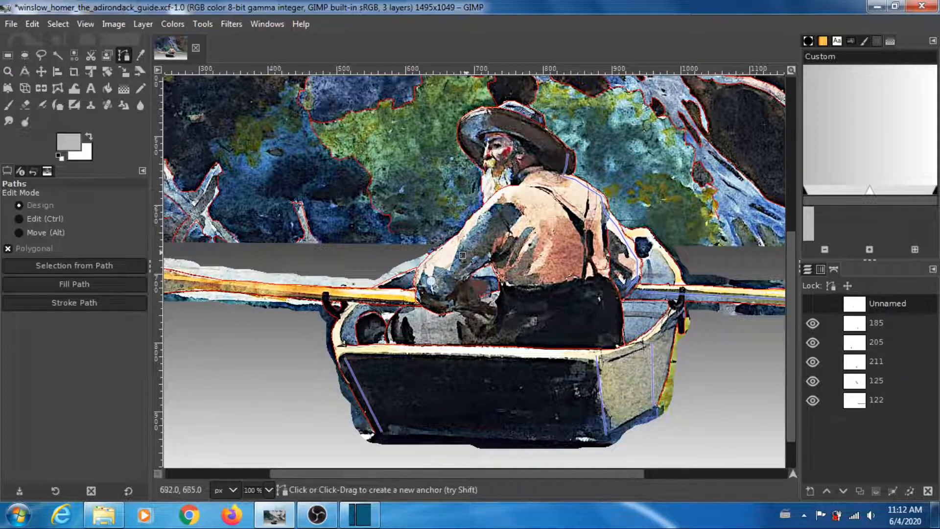
click(499, 214)
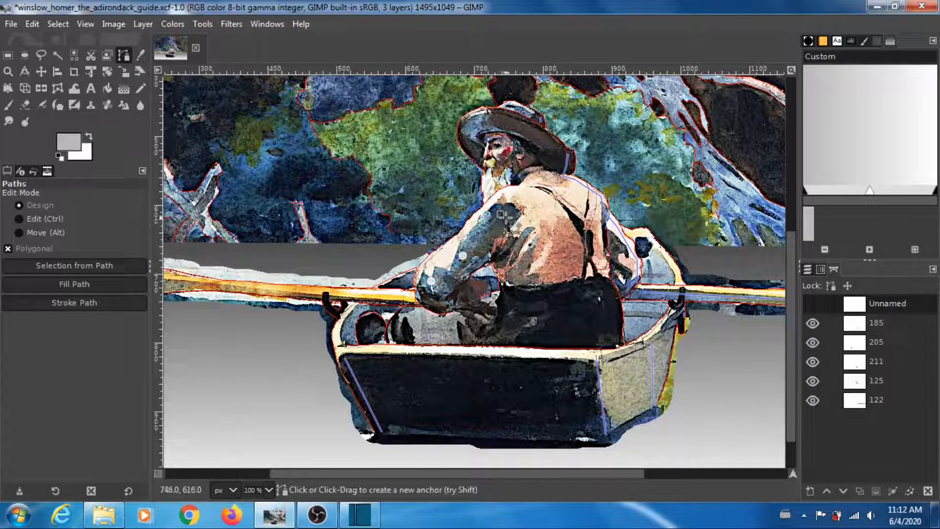
click(514, 206)
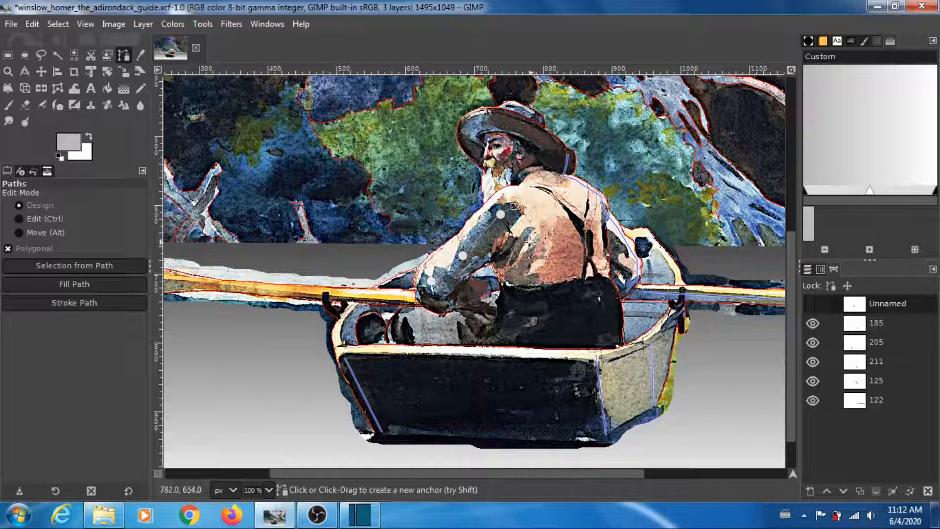
click(530, 242)
click(533, 280)
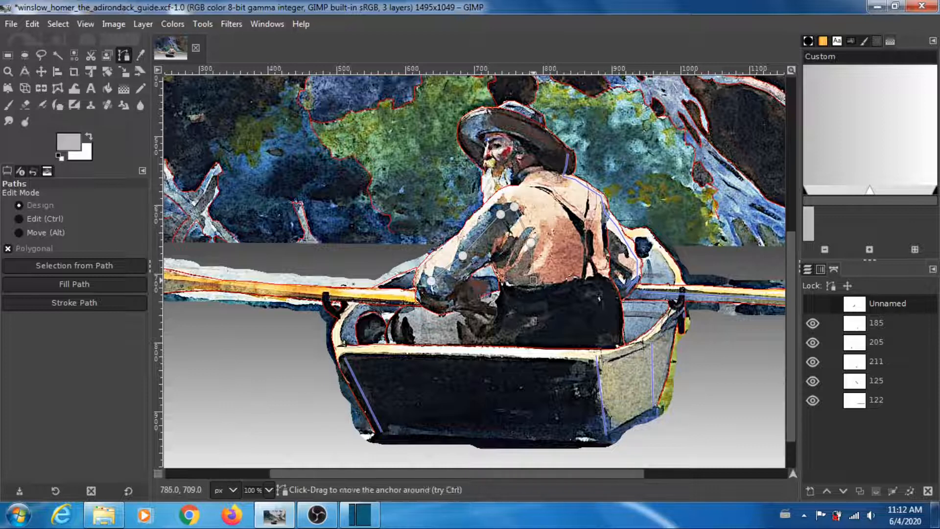
click(533, 321)
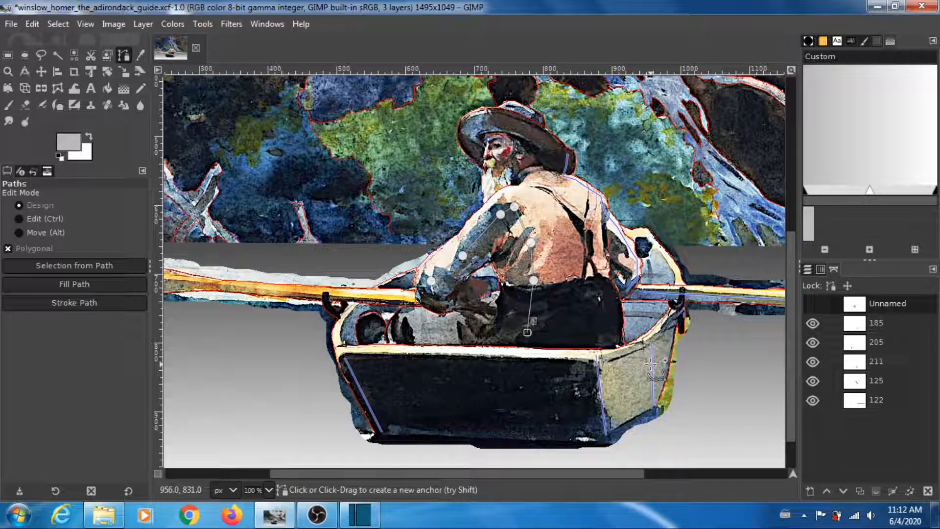
- Make the sleeve and back path visible, name it 185, and finish editing its anchors
click(812, 305)
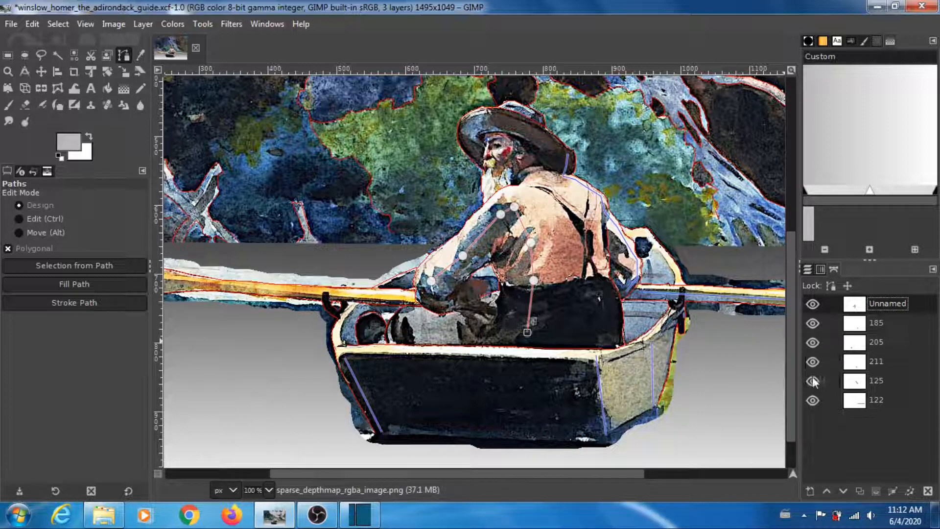
click(812, 324)
double_click(892, 304)
text(1)
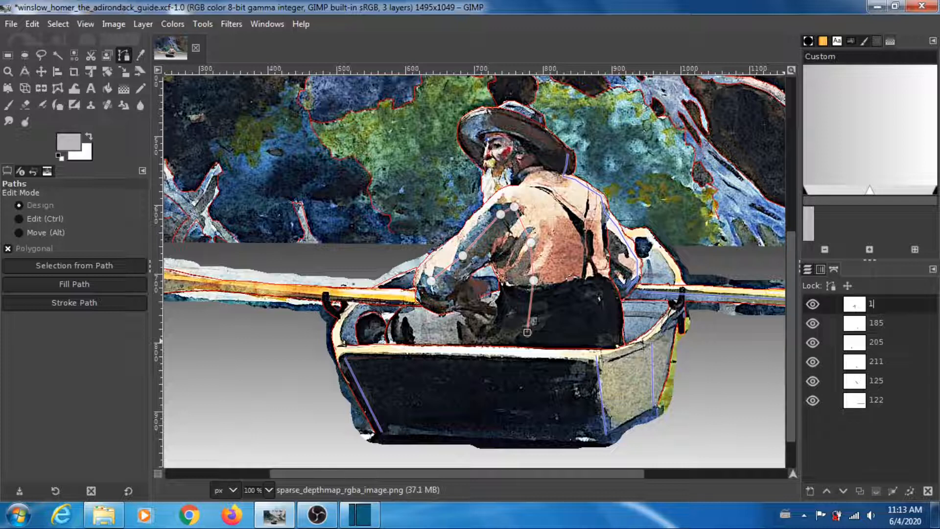
text(85)
key(Return)
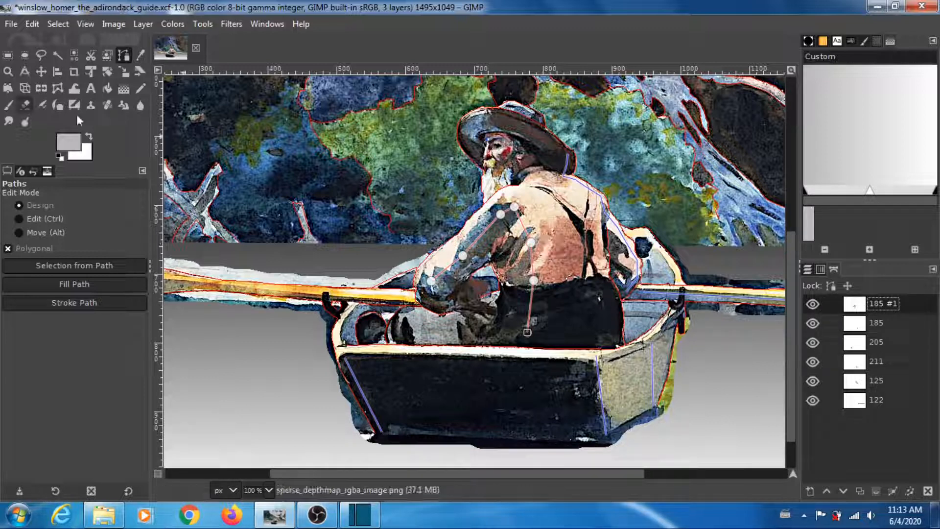
click(8, 55)
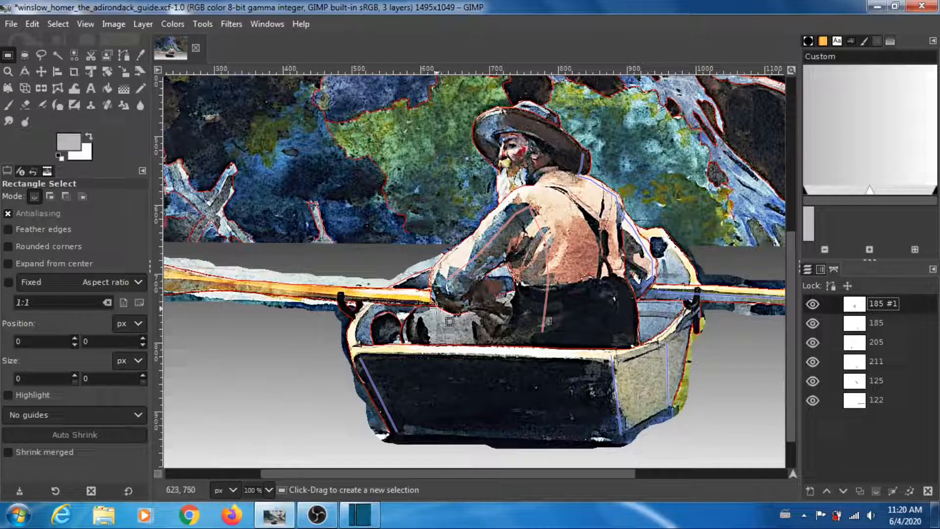
- Draw a short path across the left oar's handle beside the rower's hand, make it visible and name it 175
click(124, 55)
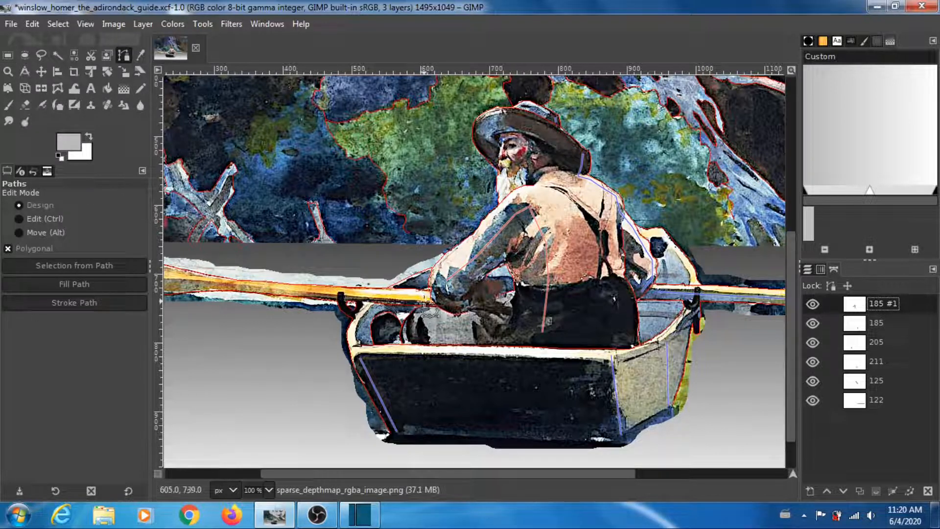
click(423, 300)
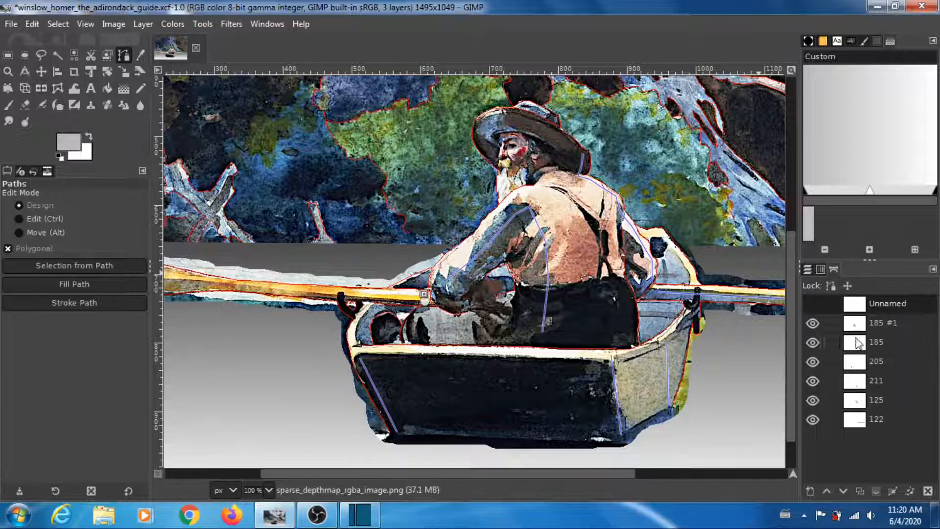
click(812, 304)
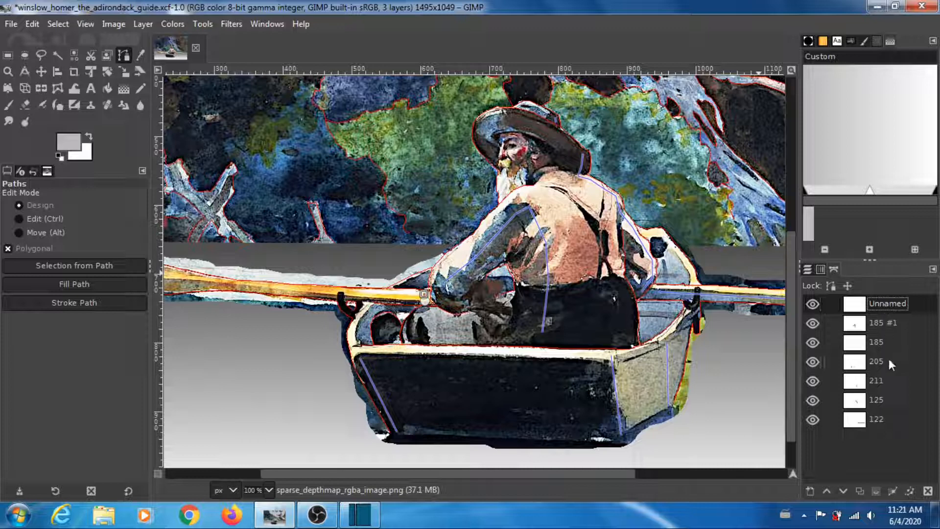
double_click(889, 304)
text(1)
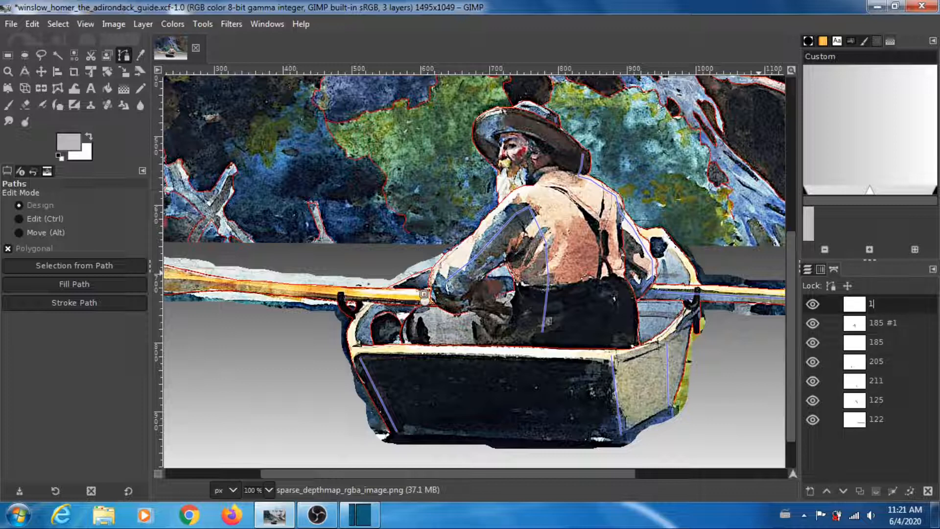
key(Return)
text(75)
- Draw a new short, vertical two-point path across the tip of the left oar's blade
drag(593, 475, 492, 477)
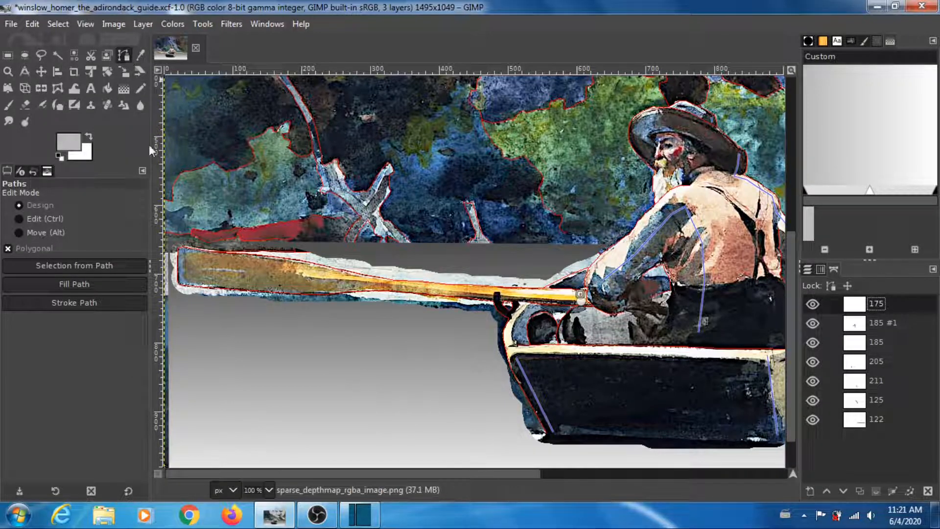
click(8, 56)
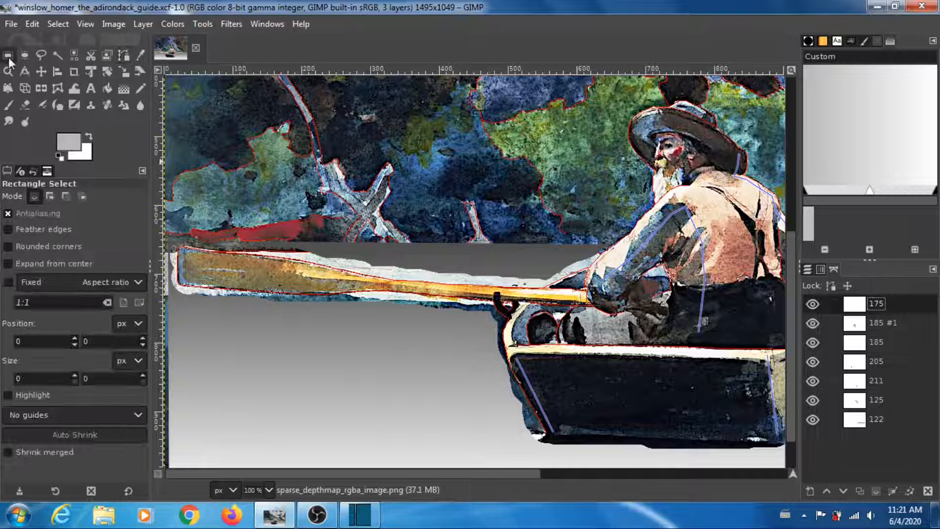
click(123, 55)
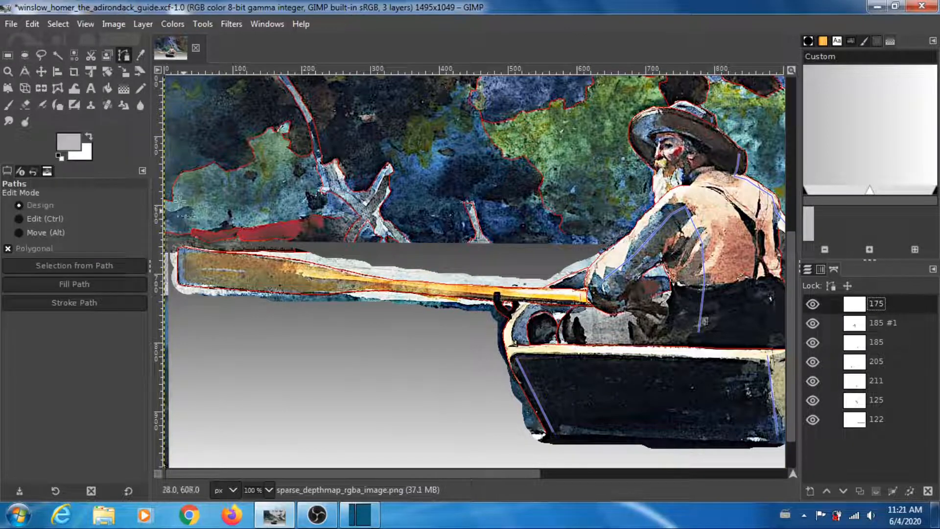
click(184, 278)
click(184, 251)
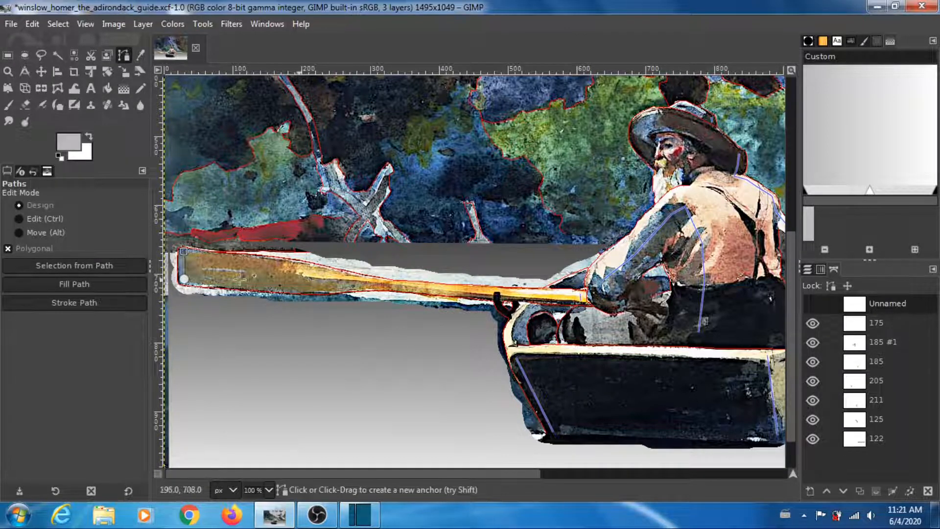
- Make the oar blade tip path visible and name it 160
click(809, 307)
click(890, 304)
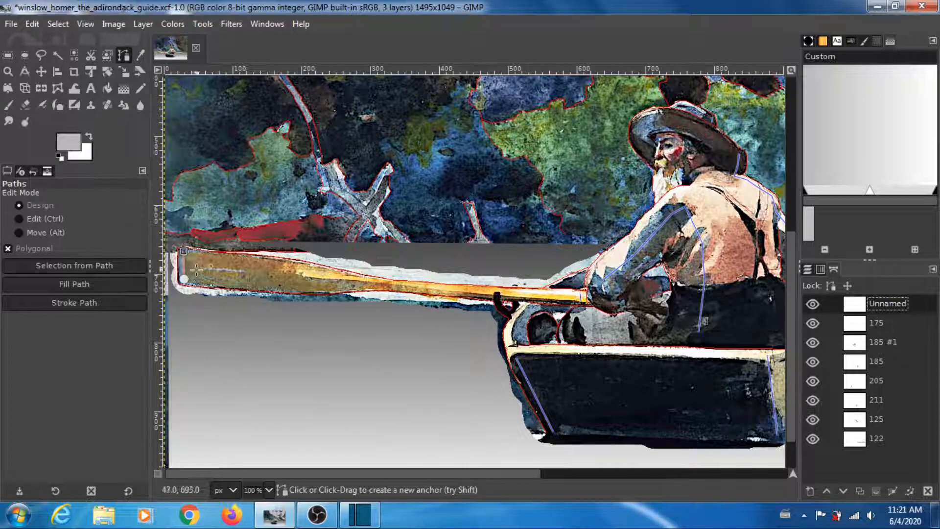
double_click(889, 304)
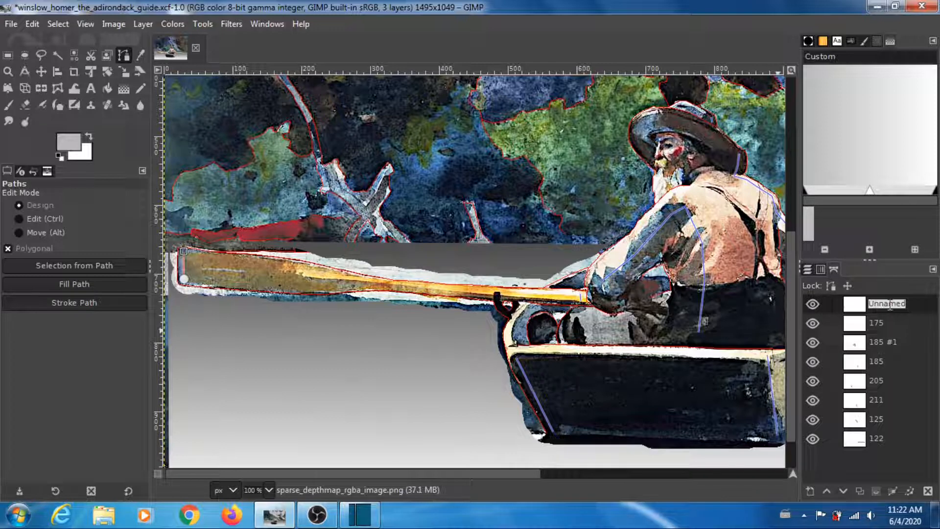
key(BackSpace)
text(1)
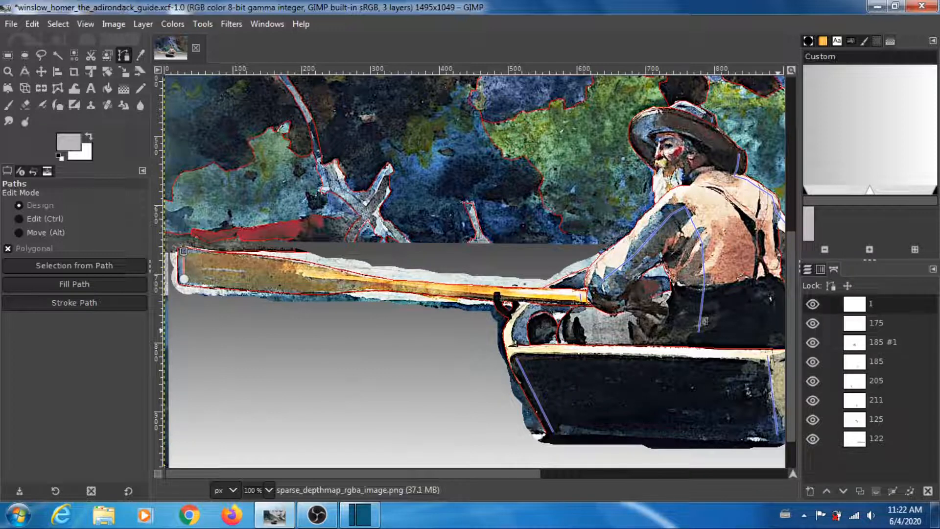
text(60)
key(Return)
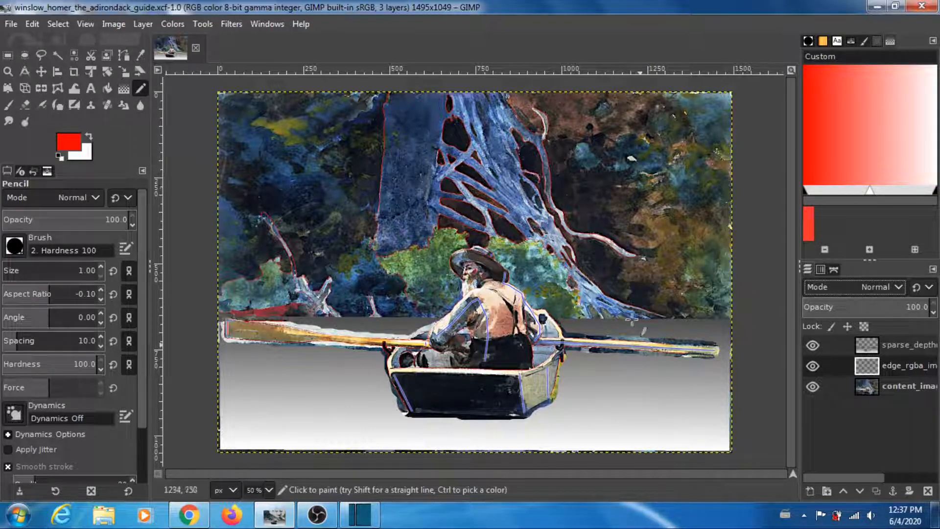
- Examine the content, edge and sparse depth map layers one at a time by switching the visibility of the others
click(812, 344)
click(814, 367)
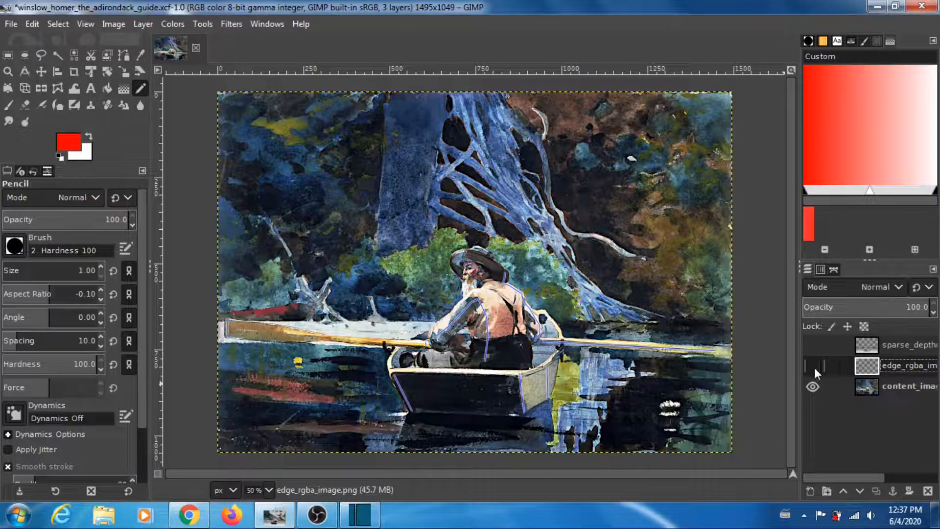
click(892, 388)
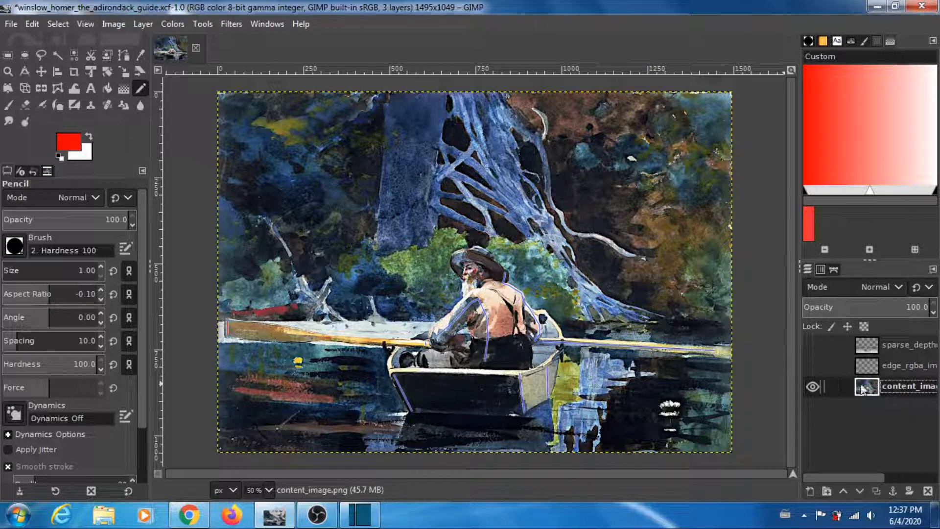
click(813, 366)
click(813, 387)
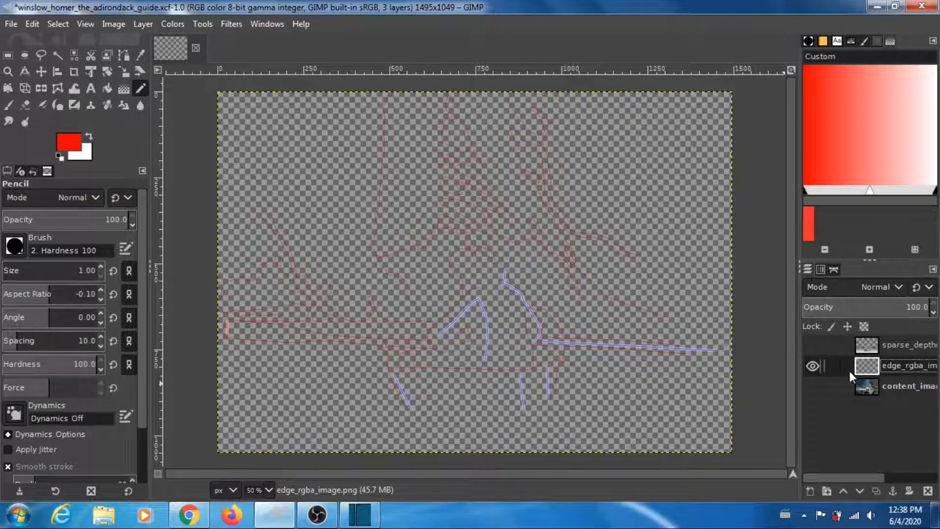
click(812, 346)
click(812, 366)
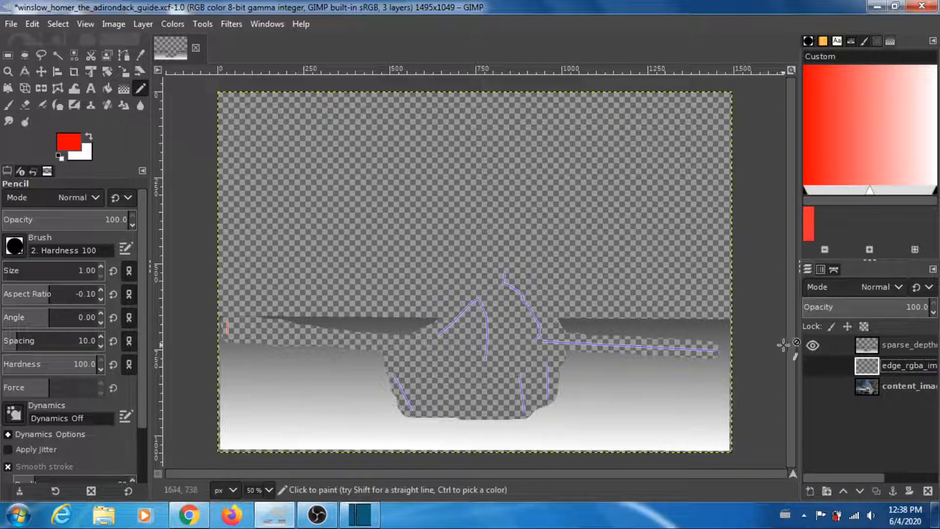
- Apply Threshold Alpha with a value of 0.5 to the sparse depth map layer, and show the edge and content layers again
click(900, 347)
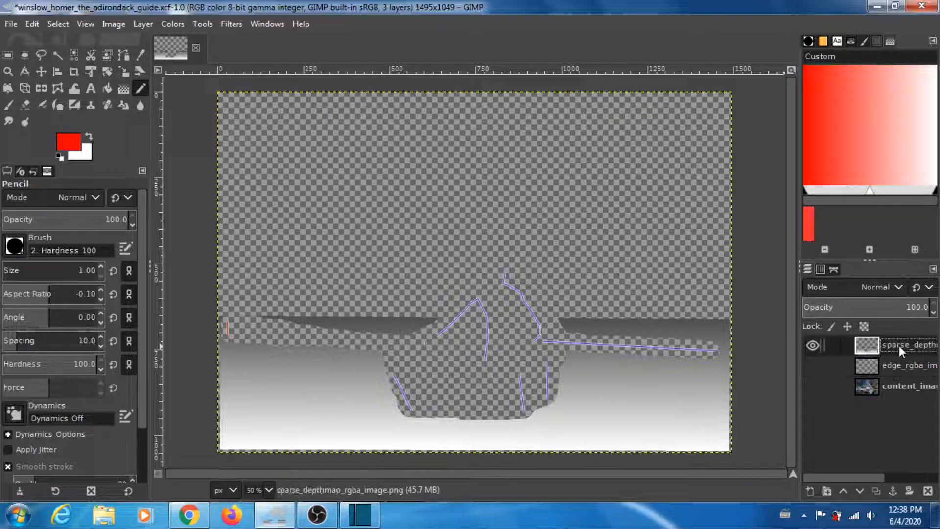
click(142, 24)
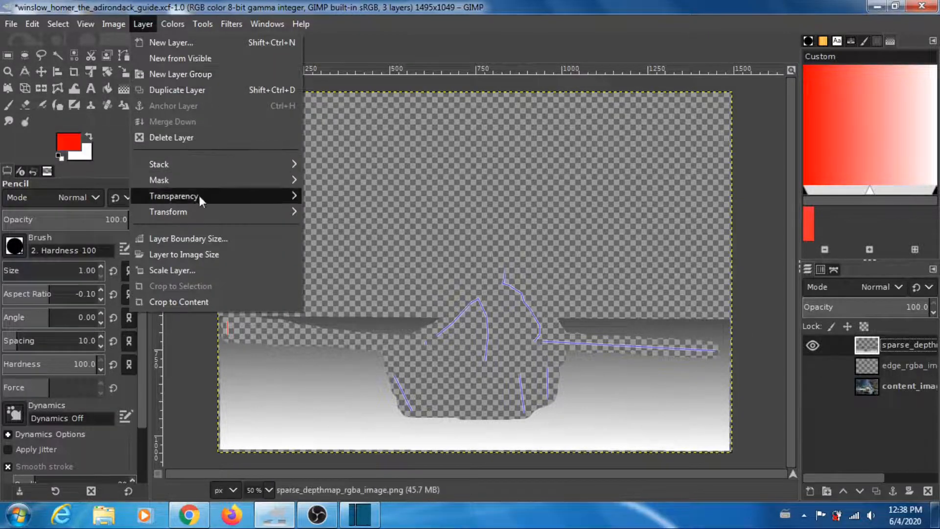
mouse_move(247, 196)
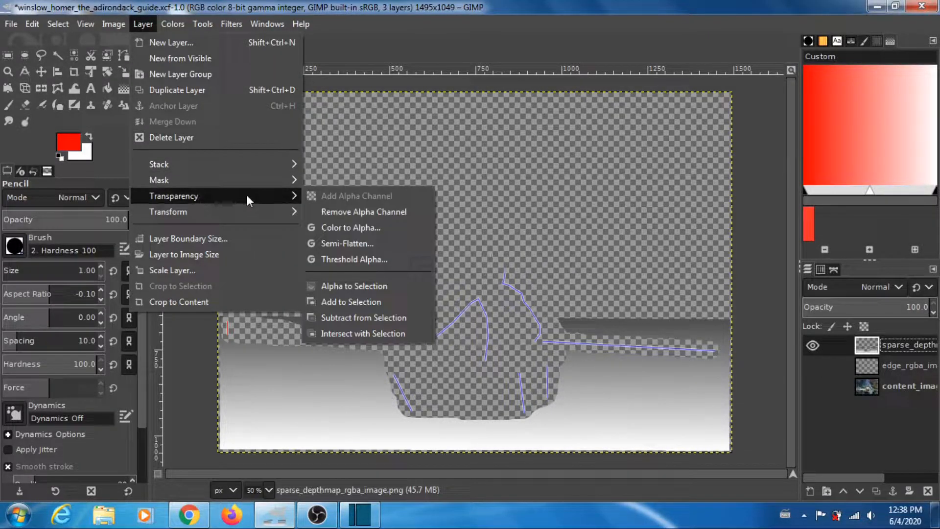
click(355, 260)
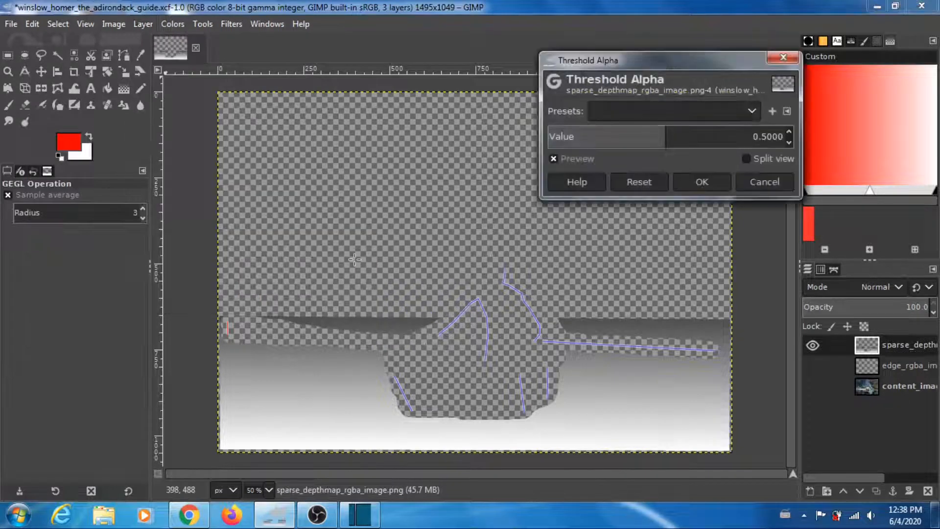
click(702, 182)
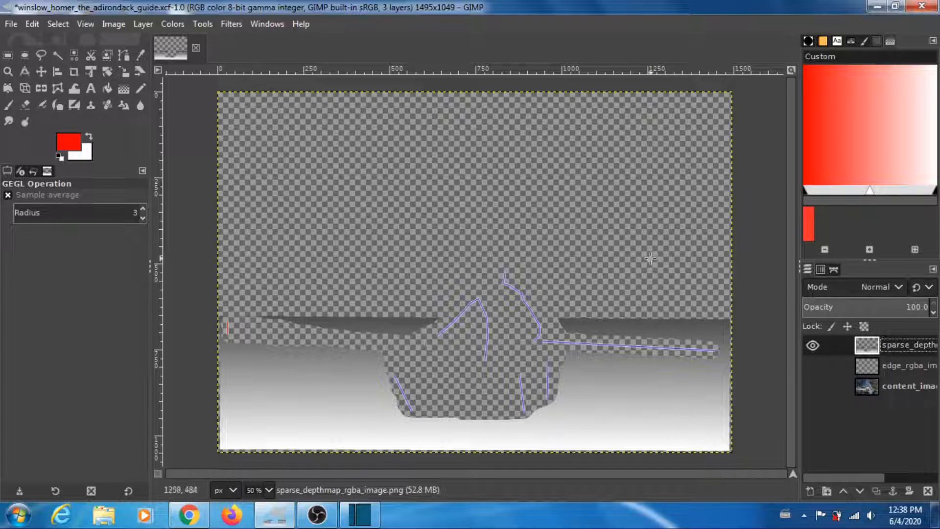
click(813, 366)
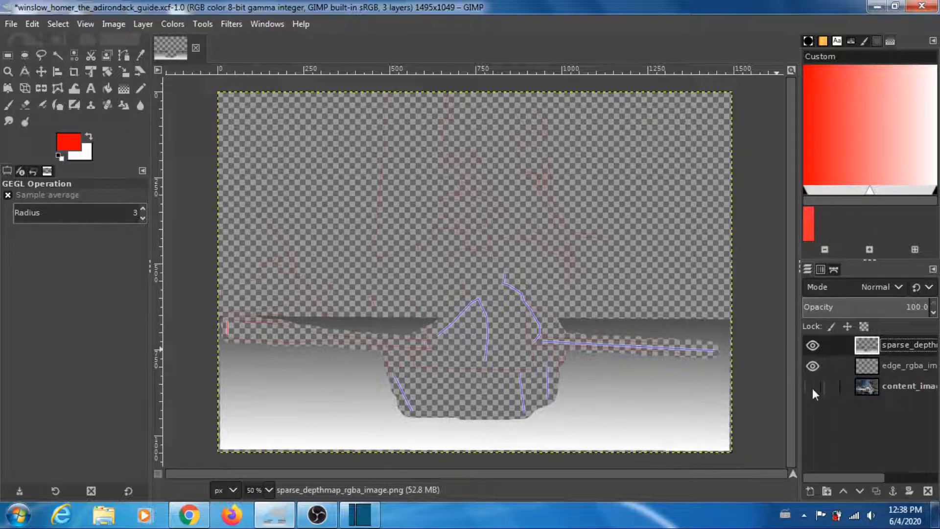
click(812, 386)
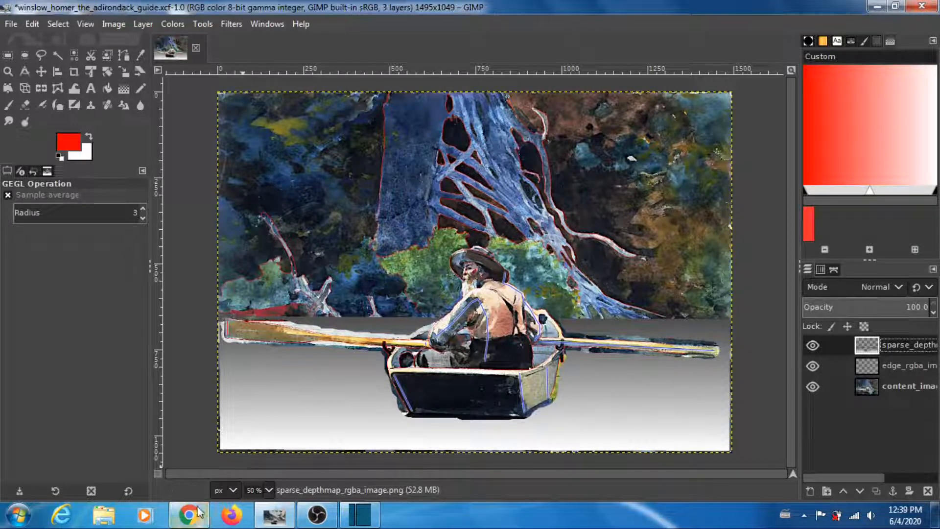
- Switch to Depth Player in Chrome, review its settings, and examine the painting's 3D point cloud model from the side and front
click(190, 520)
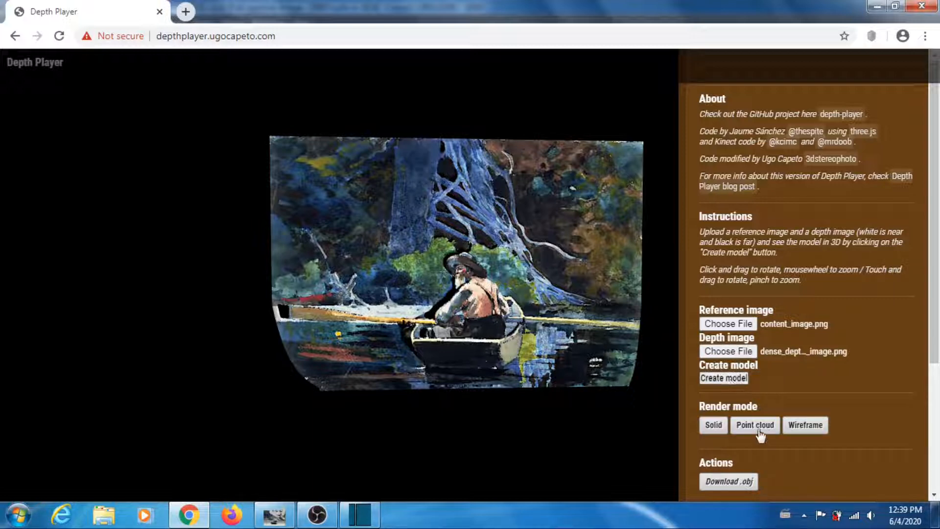
drag(934, 295, 939, 433)
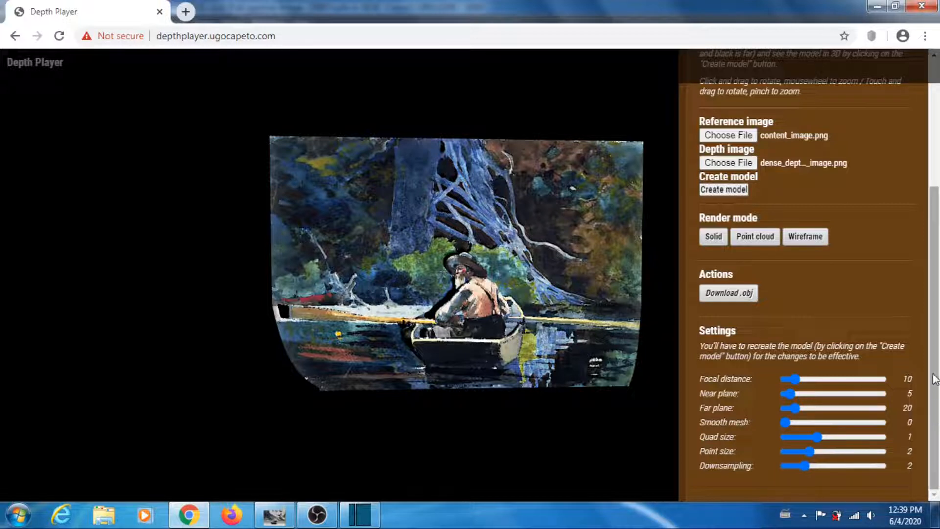
drag(932, 380, 936, 309)
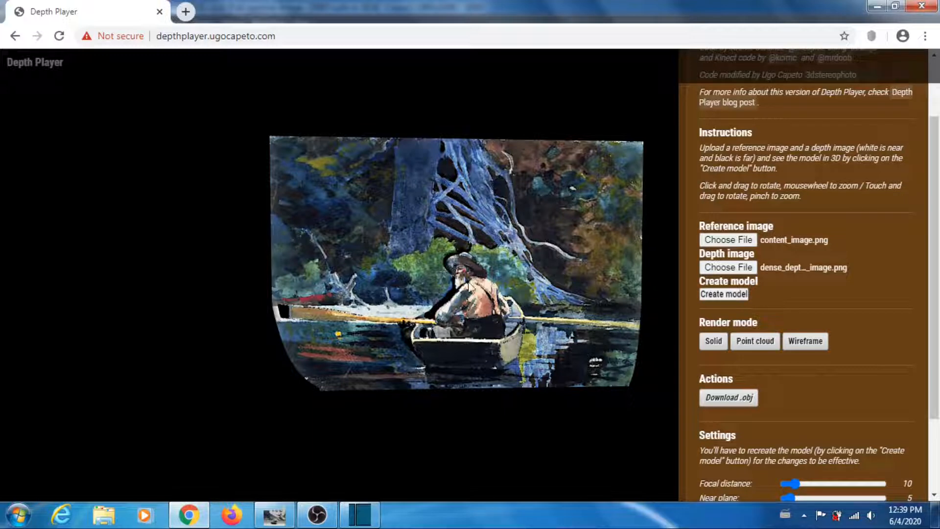
mouse_move(446, 294)
mouse_down()
mouse_move(402, 289)
mouse_move(521, 228)
mouse_move(521, 213)
mouse_move(508, 216)
mouse_move(450, 366)
mouse_move(462, 333)
mouse_move(546, 243)
mouse_move(501, 220)
mouse_move(517, 279)
mouse_up()
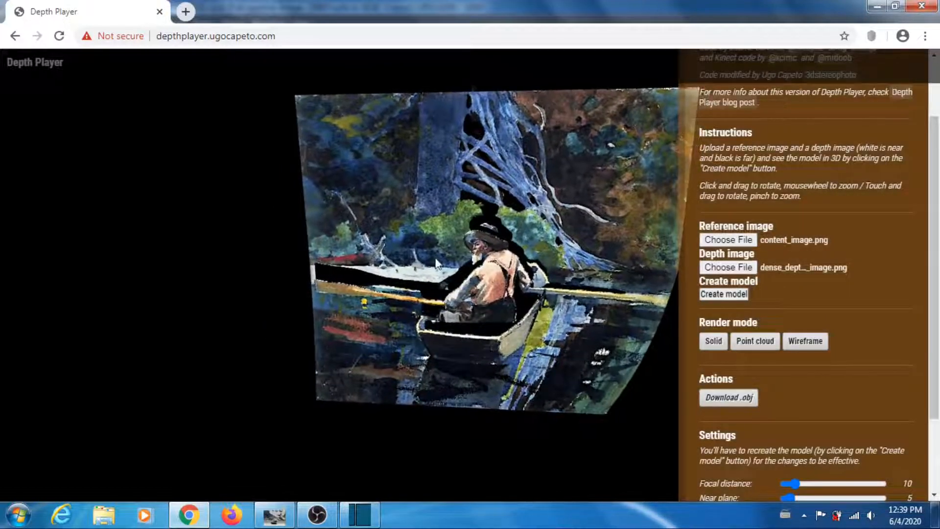
mouse_move(507, 301)
mouse_down()
mouse_move(293, 326)
mouse_move(278, 316)
mouse_move(475, 258)
mouse_move(677, 265)
mouse_move(524, 277)
mouse_move(672, 370)
mouse_move(641, 314)
mouse_move(588, 305)
mouse_move(586, 252)
mouse_move(599, 283)
mouse_up()
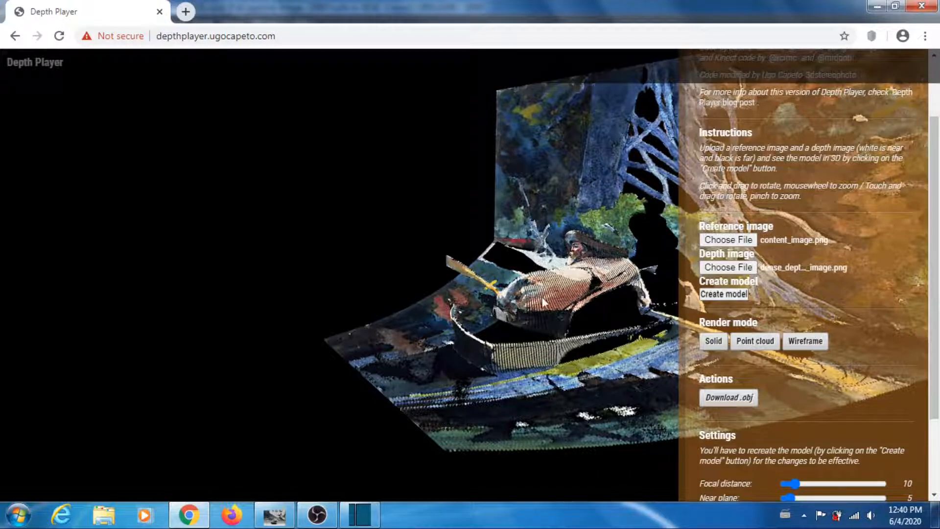
drag(534, 302, 386, 245)
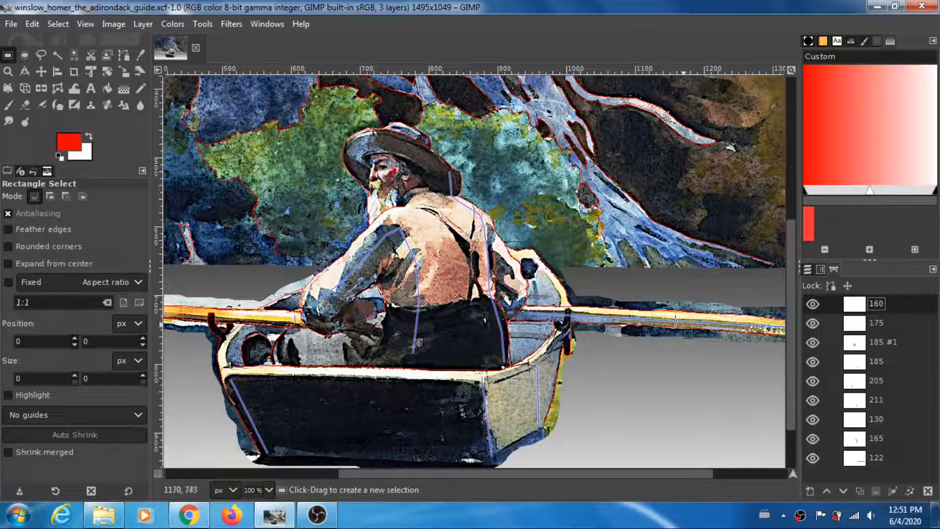
- Check which stroke on the rower belongs to path 165 by hiding and showing it in GIMP
click(811, 457)
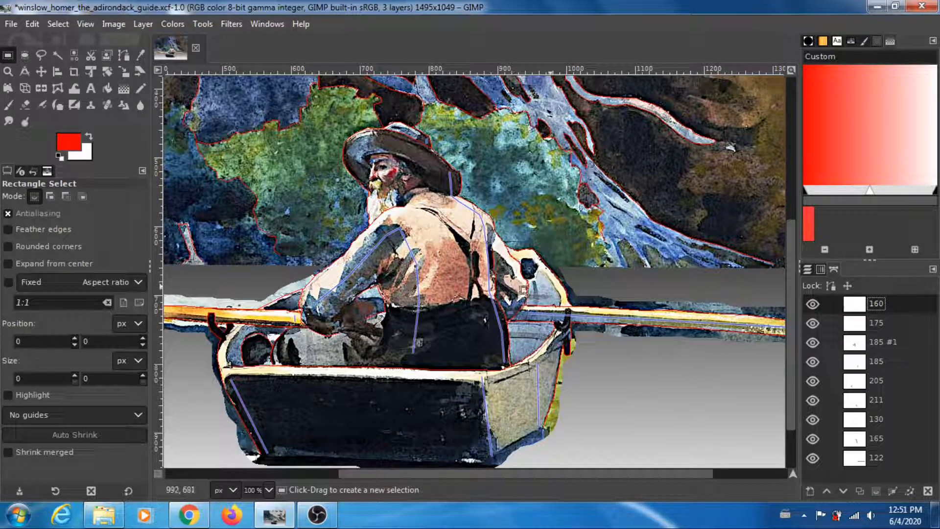
click(812, 437)
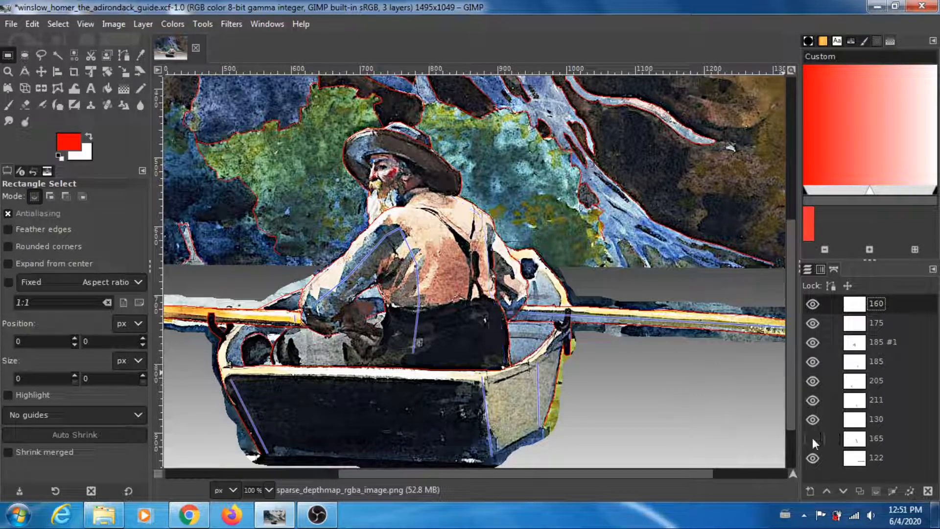
click(812, 437)
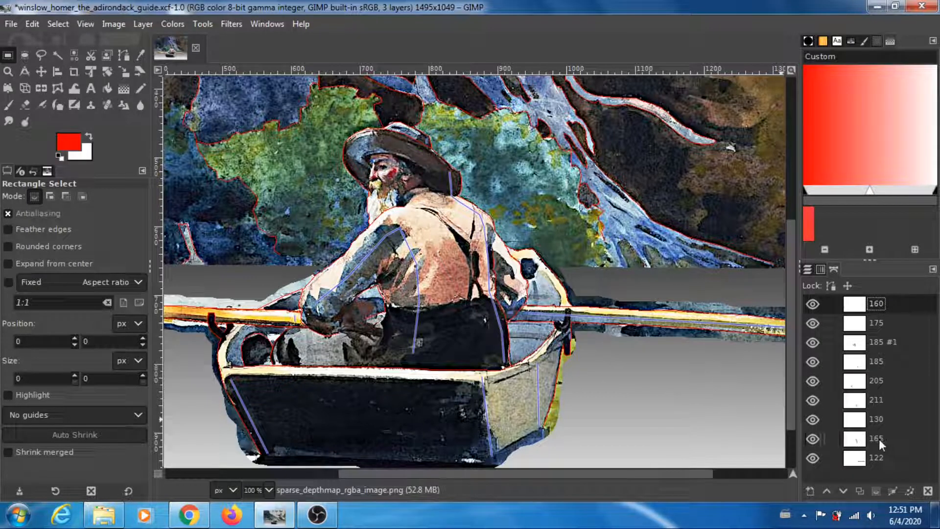
click(813, 438)
click(813, 438)
click(817, 439)
click(816, 438)
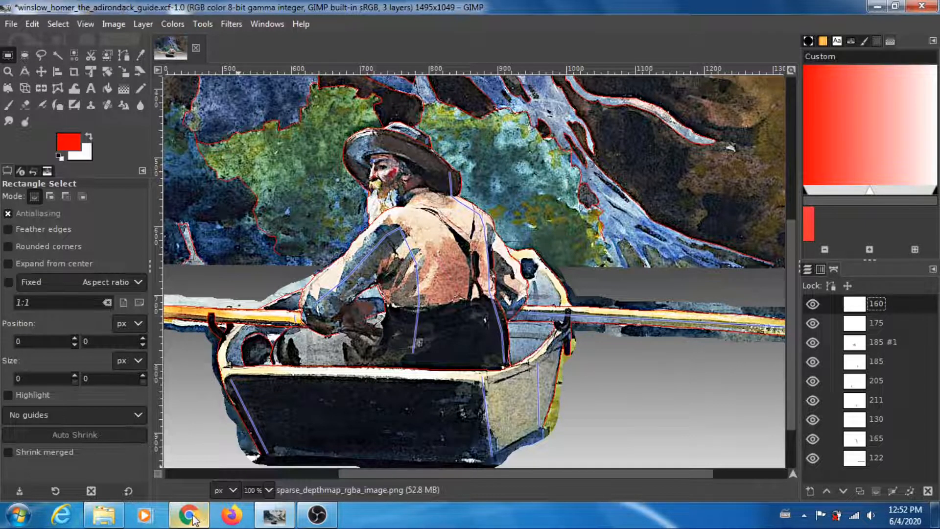
- Switch back to Depth Player and examine the depth of the rower, boat and oars in the updated 3D model from several angles
mouse_move(193, 520)
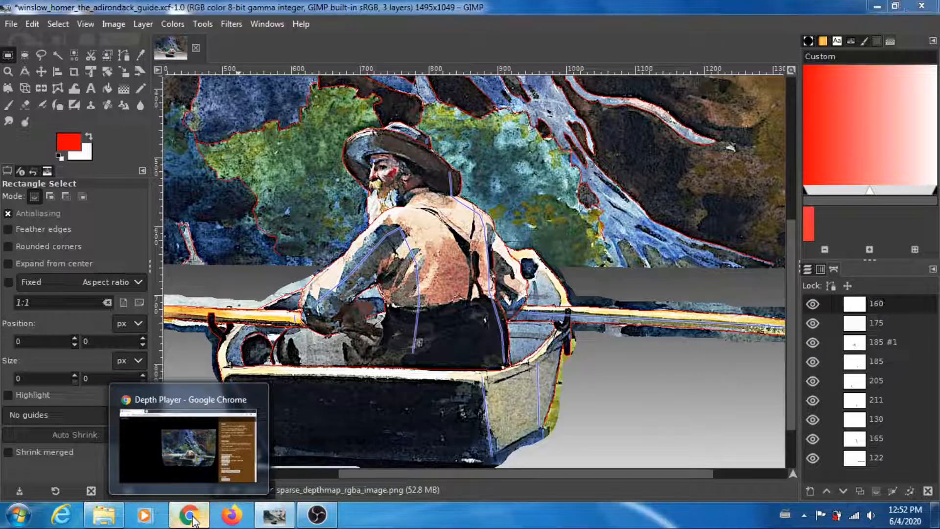
click(188, 446)
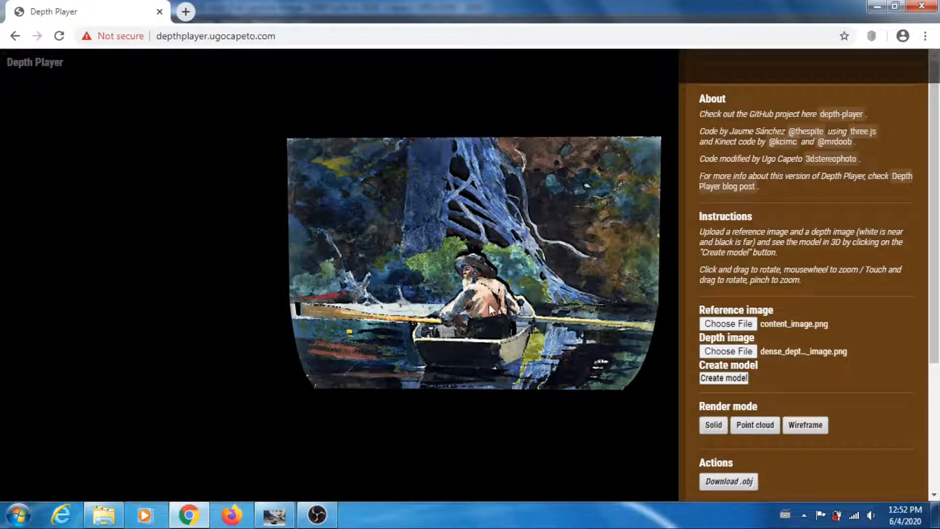
drag(490, 306, 637, 329)
drag(558, 247, 669, 241)
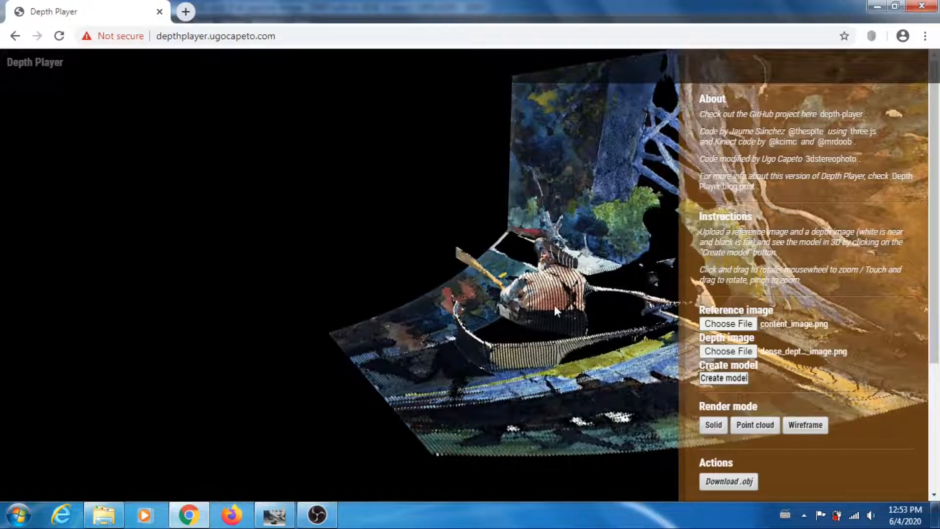
drag(554, 305, 572, 234)
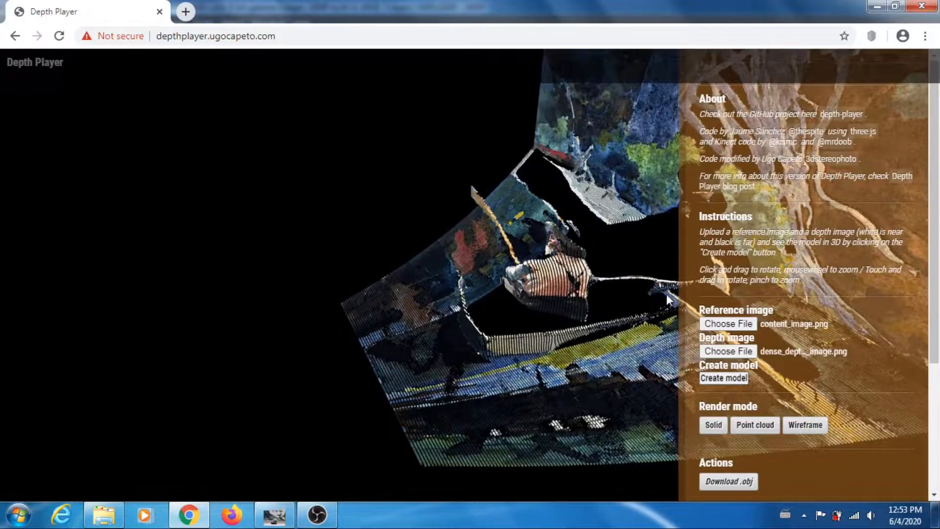
drag(596, 285, 609, 320)
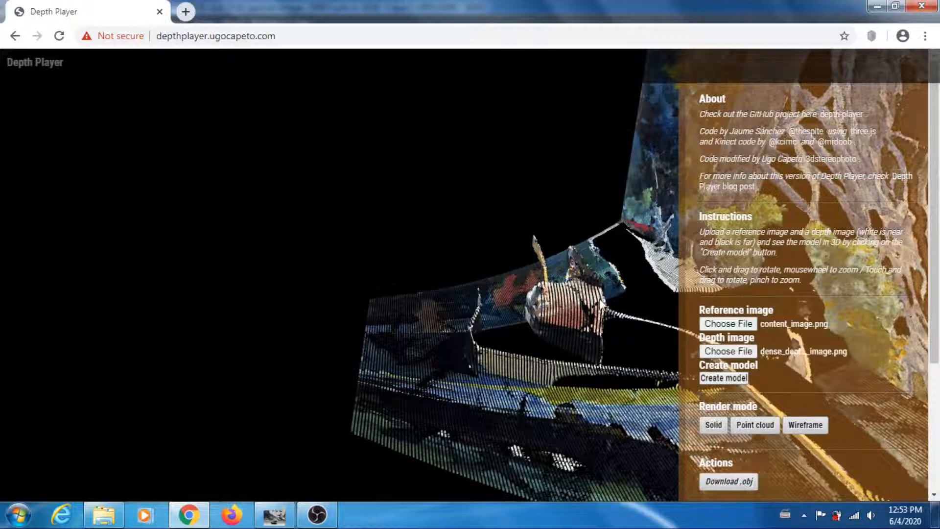
drag(597, 318, 464, 316)
right_click(463, 317)
click(594, 289)
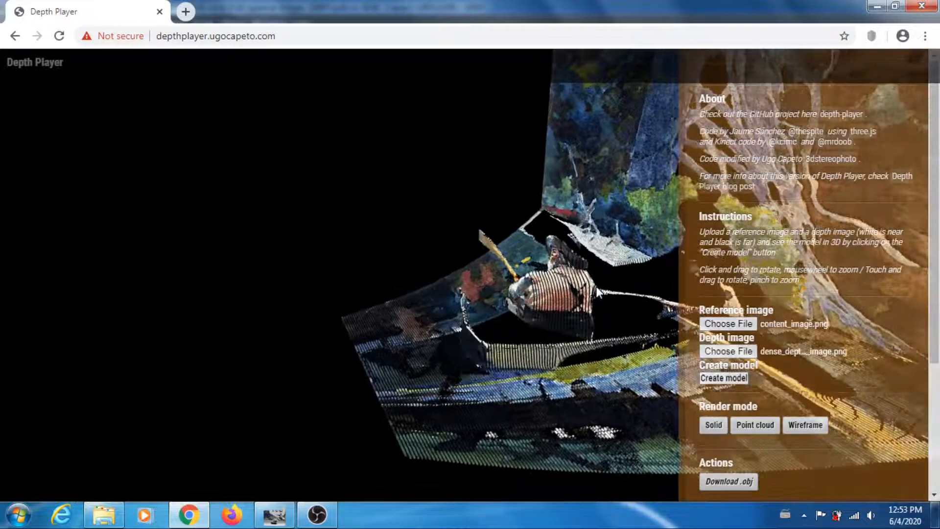
- Orbit the close-up 3D model to inspect the gaps between the rower, the boat and the background from different side angles
drag(591, 287, 664, 316)
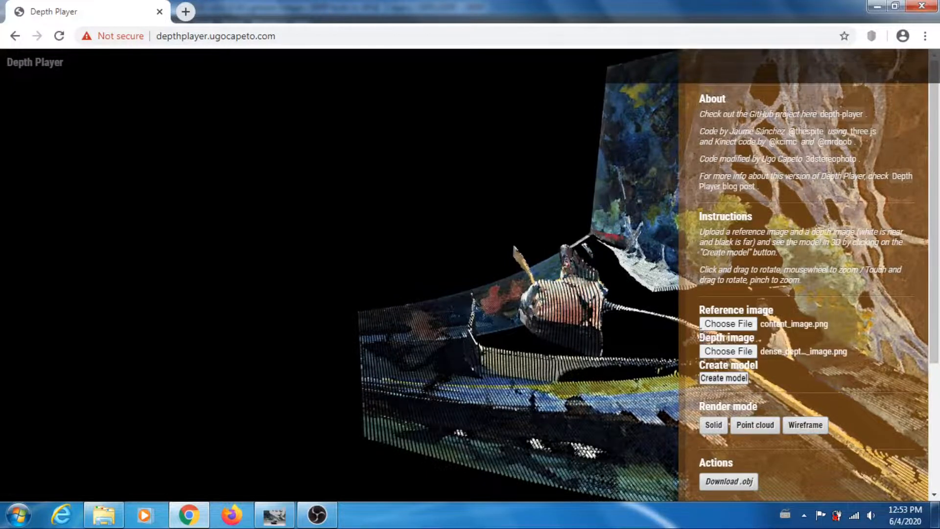
drag(617, 316, 621, 245)
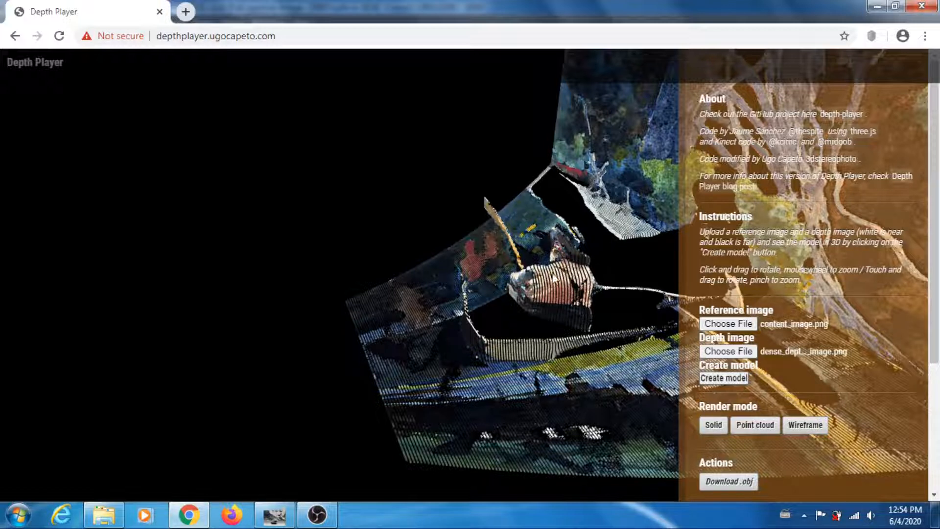
drag(558, 292, 328, 390)
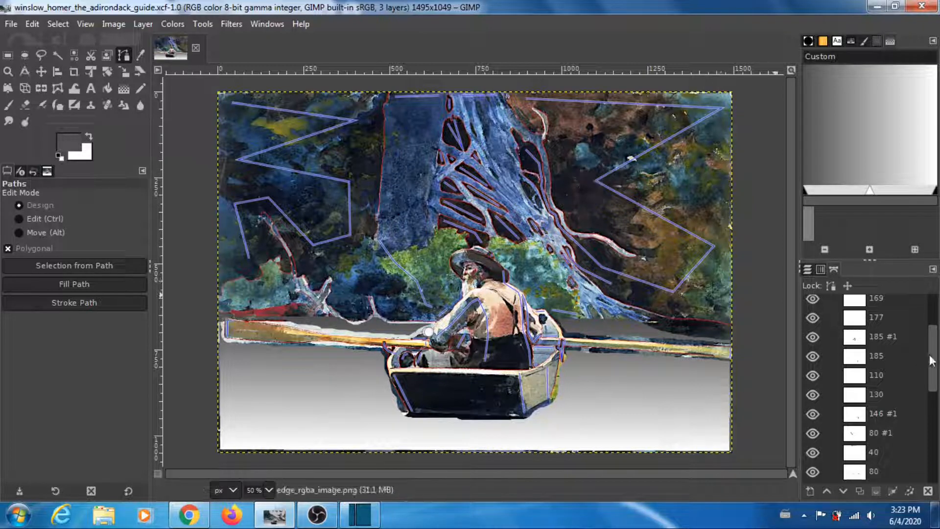
- Switch to GIMP, look through the list of grey-named paths, and bring up the image's layer list
scroll(932, 361, down, 5)
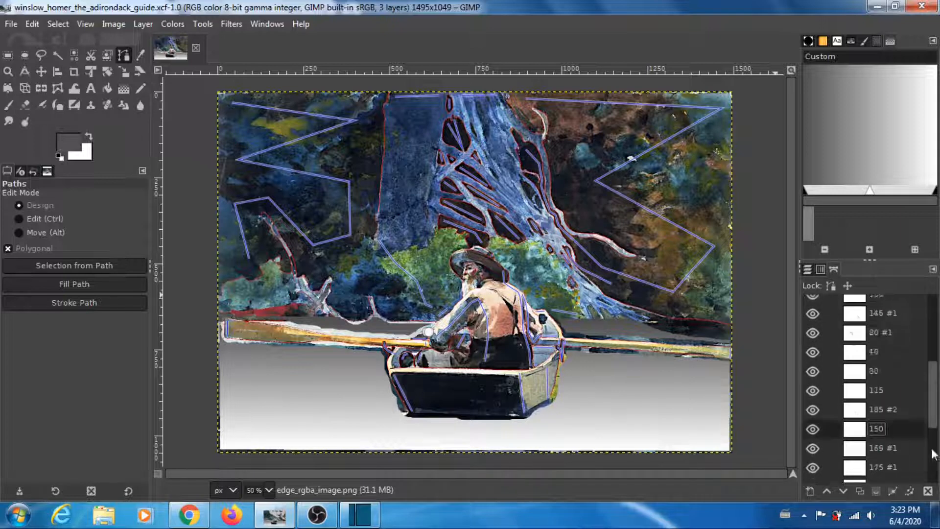
scroll(932, 453, up, 5)
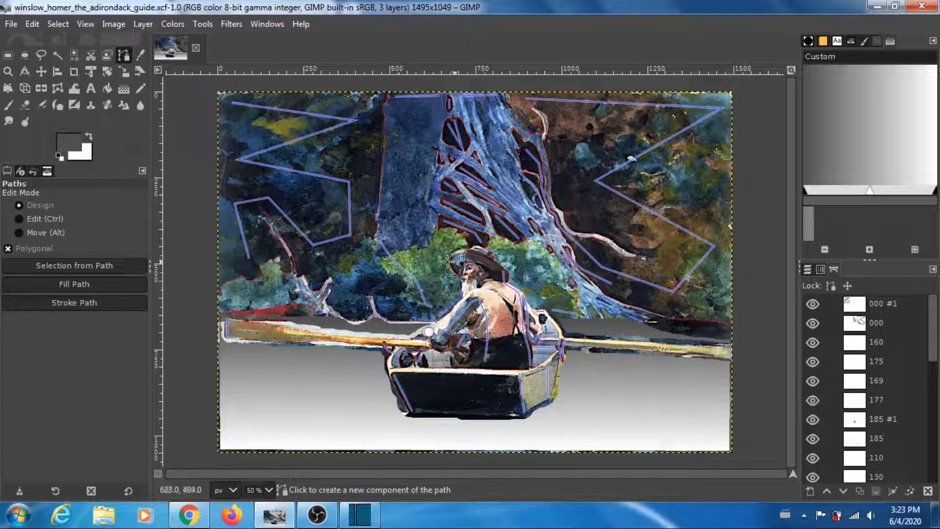
click(806, 270)
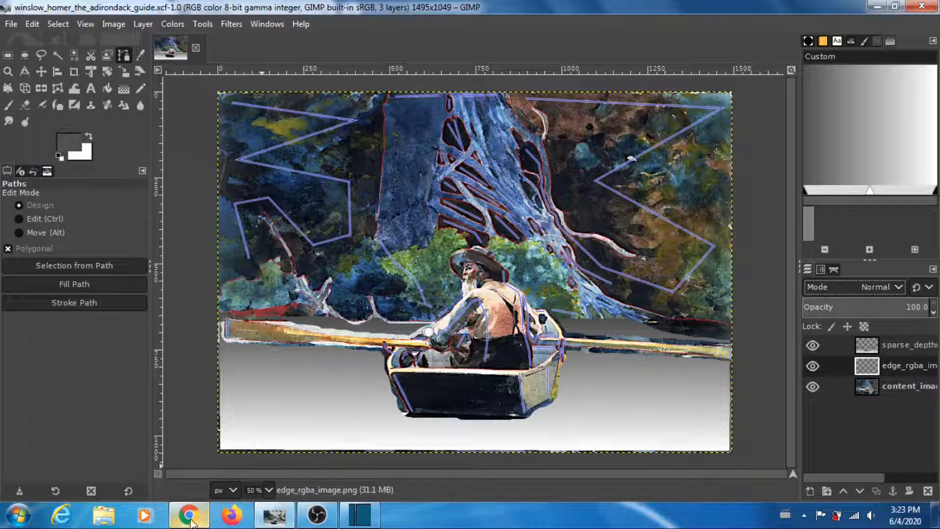
- Switch to Depth Player in Chrome and examine the whole painting's 3D model from the front, at a vertical tilt and from an angle
mouse_move(191, 520)
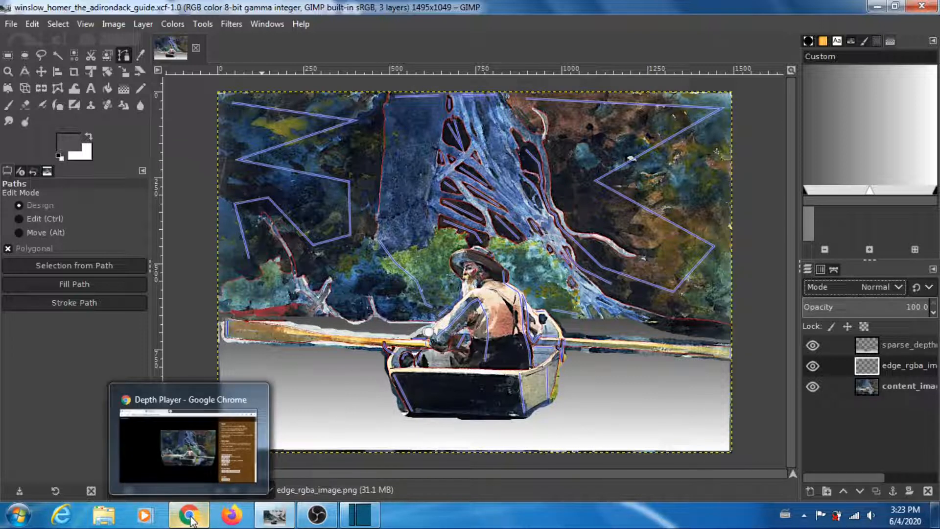
click(191, 520)
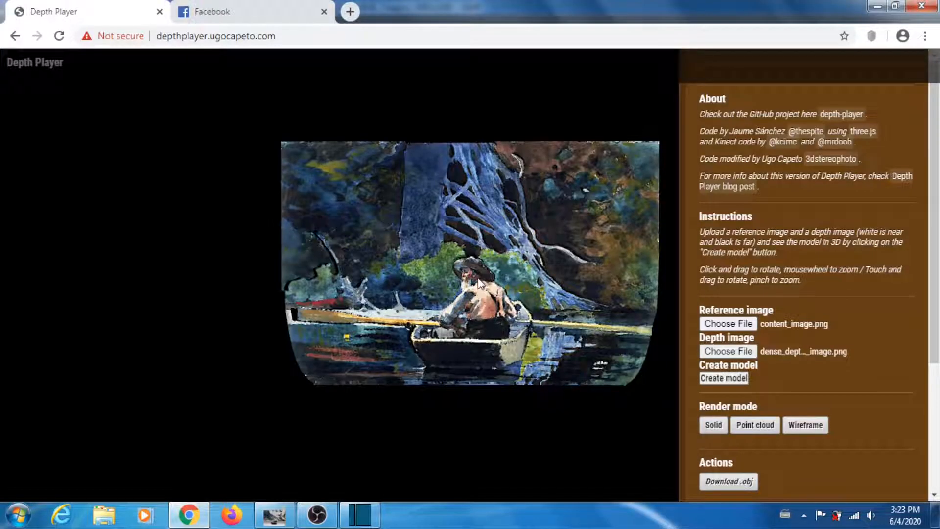
mouse_move(471, 285)
mouse_down()
mouse_move(470, 250)
mouse_move(481, 334)
mouse_move(514, 321)
mouse_move(502, 289)
mouse_move(452, 293)
mouse_move(461, 294)
mouse_move(484, 286)
mouse_move(359, 273)
mouse_move(272, 234)
mouse_move(221, 156)
mouse_move(172, 172)
mouse_move(164, 218)
mouse_move(189, 234)
mouse_move(377, 254)
mouse_move(249, 246)
mouse_move(401, 313)
mouse_move(480, 198)
mouse_move(517, 217)
mouse_move(523, 265)
mouse_move(511, 284)
mouse_move(621, 240)
mouse_move(583, 224)
mouse_move(559, 177)
mouse_move(651, 179)
mouse_move(689, 313)
mouse_move(728, 357)
mouse_move(621, 317)
mouse_move(593, 208)
mouse_move(734, 192)
mouse_move(624, 337)
mouse_move(585, 247)
mouse_move(614, 204)
mouse_move(512, 269)
mouse_move(608, 254)
mouse_move(560, 218)
mouse_move(592, 229)
mouse_move(580, 231)
mouse_move(694, 170)
mouse_move(782, 228)
mouse_move(554, 199)
mouse_move(413, 319)
mouse_move(354, 331)
mouse_move(346, 198)
mouse_move(447, 214)
mouse_move(378, 196)
mouse_move(453, 252)
mouse_move(357, 252)
mouse_move(396, 258)
mouse_move(477, 246)
mouse_move(422, 254)
mouse_move(457, 313)
mouse_move(475, 297)
mouse_move(470, 330)
mouse_move(470, 202)
mouse_up()
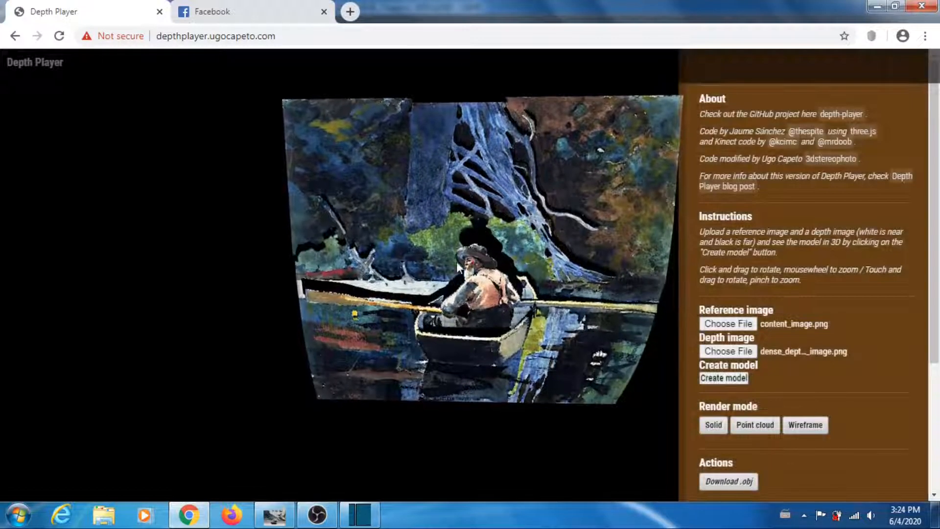
mouse_move(487, 294)
mouse_down()
mouse_move(504, 251)
mouse_move(370, 237)
mouse_move(290, 348)
mouse_move(381, 278)
mouse_up()
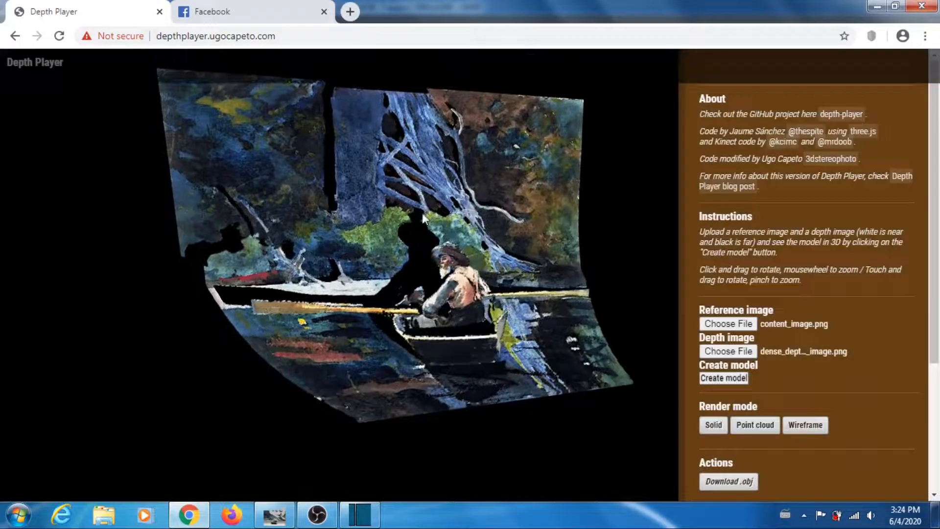